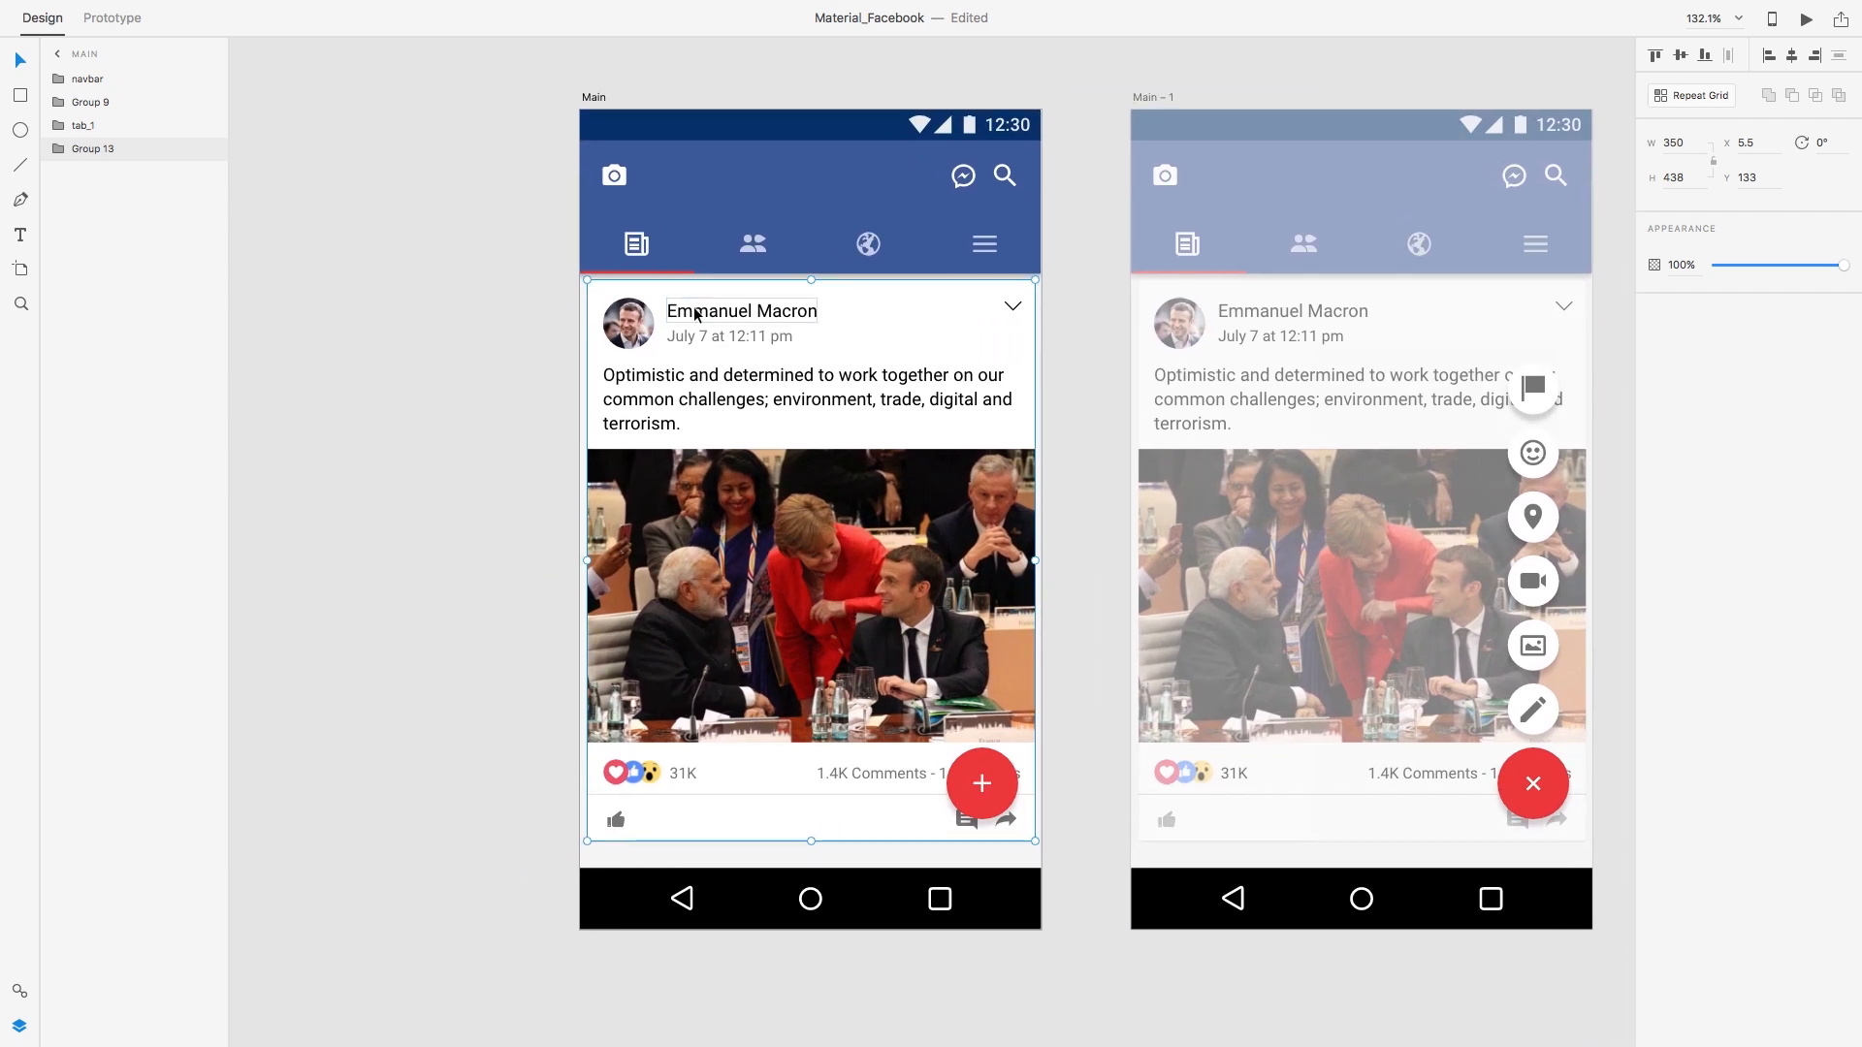
Step: Delete the bottom Android navigation bar from the Main artboard
{"action": "left_click", "coordinate": [415, 182]}
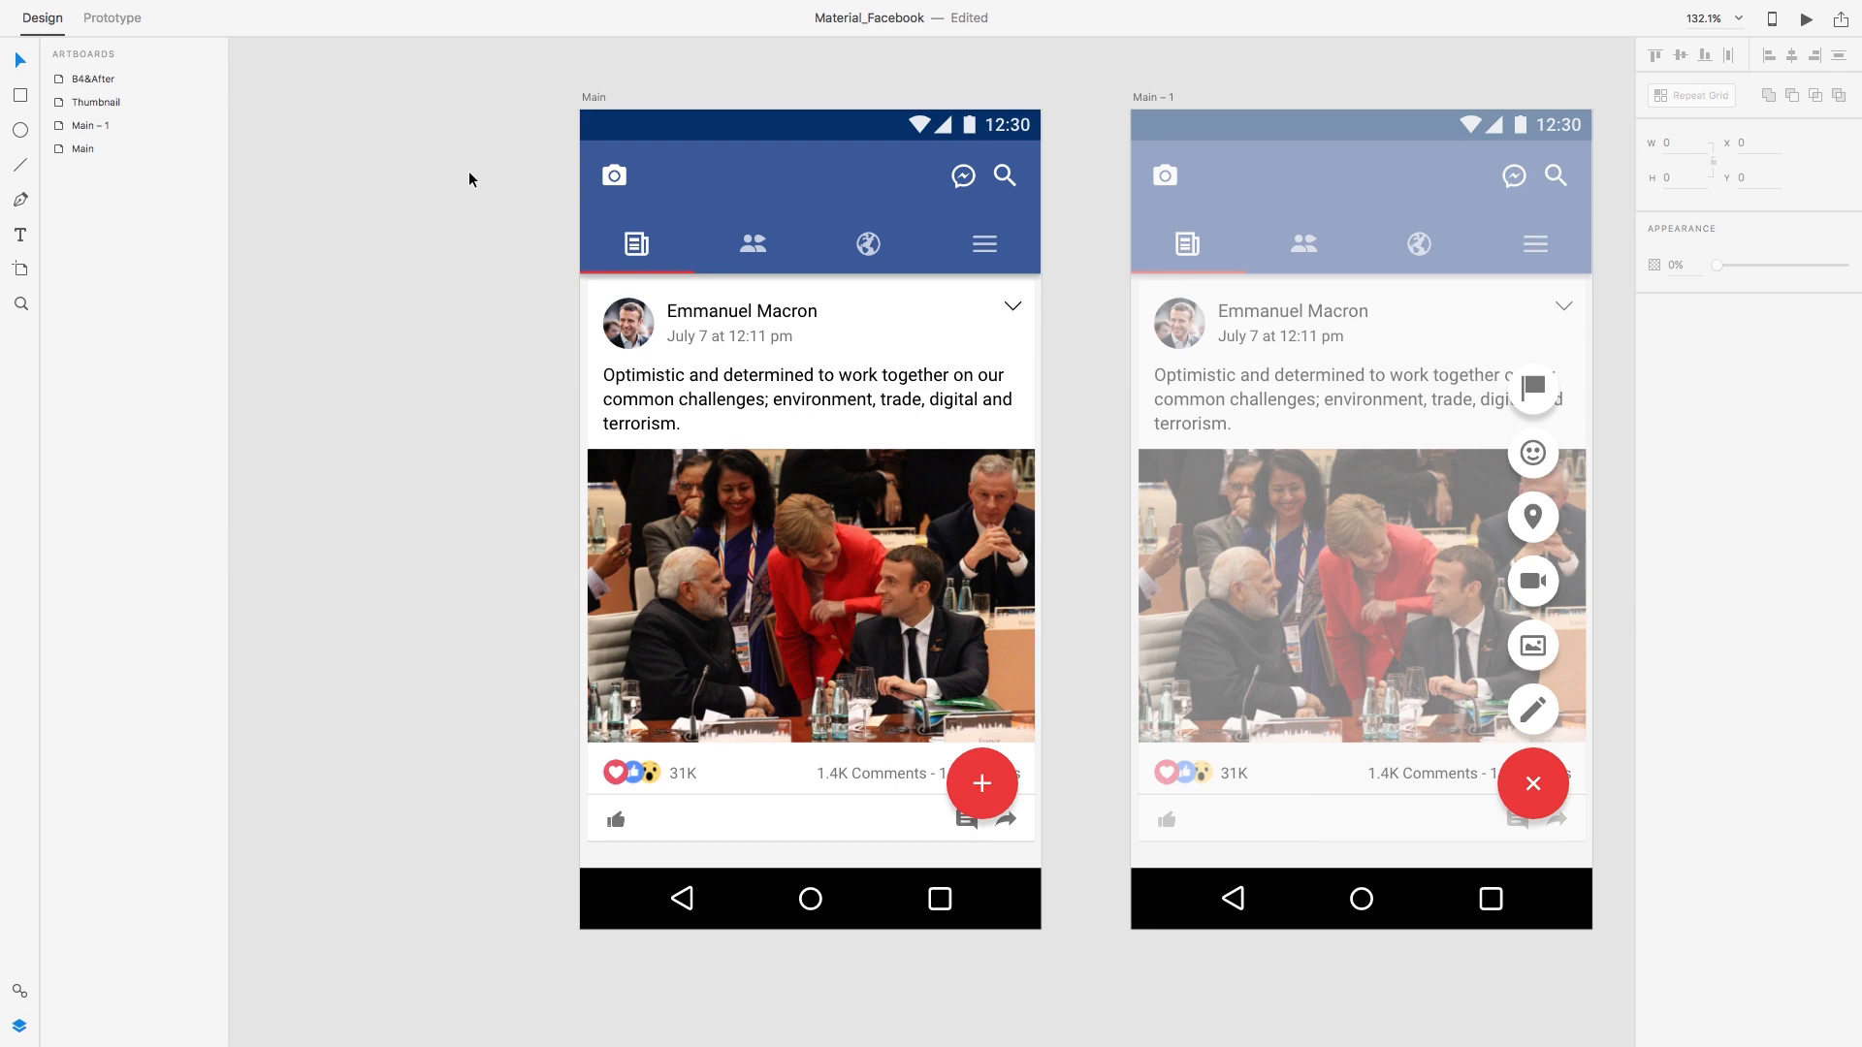
{"action": "left_click", "coordinate": [594, 99]}
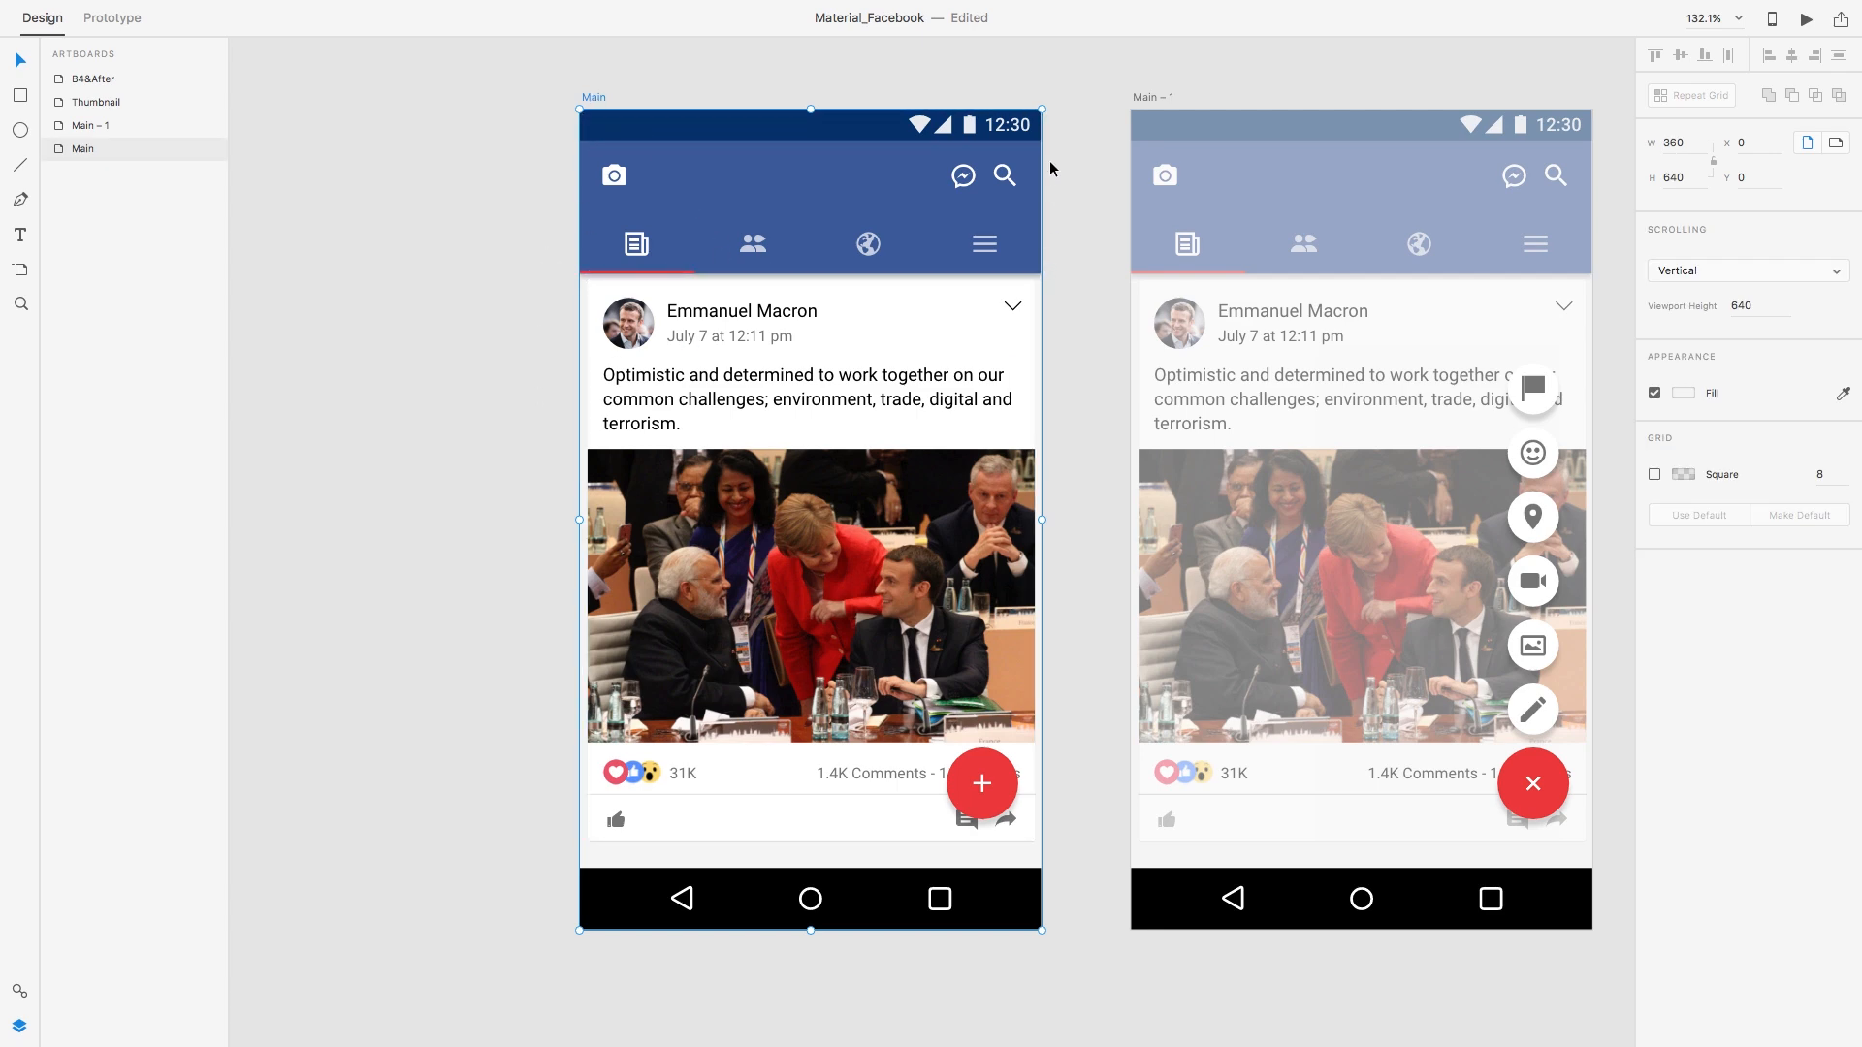
{"action": "left_click", "coordinate": [980, 779]}
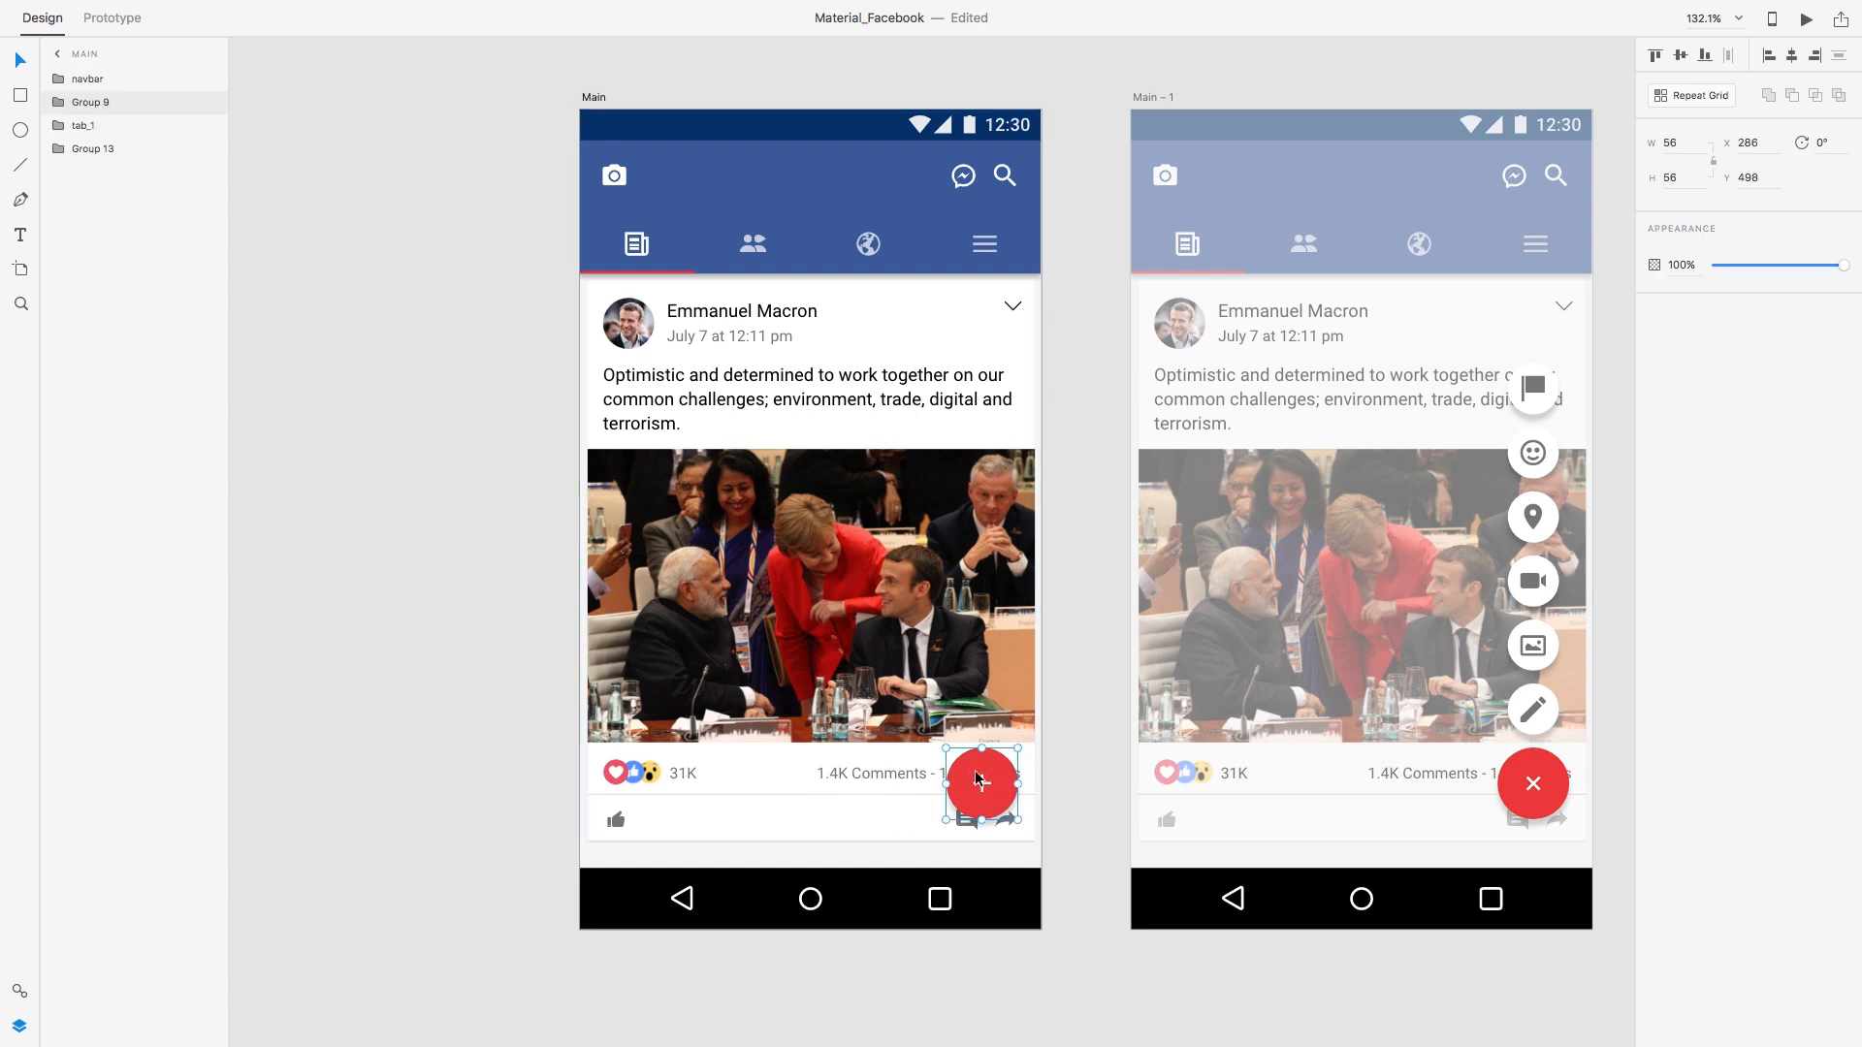
{"action": "left_click", "coordinate": [752, 897]}
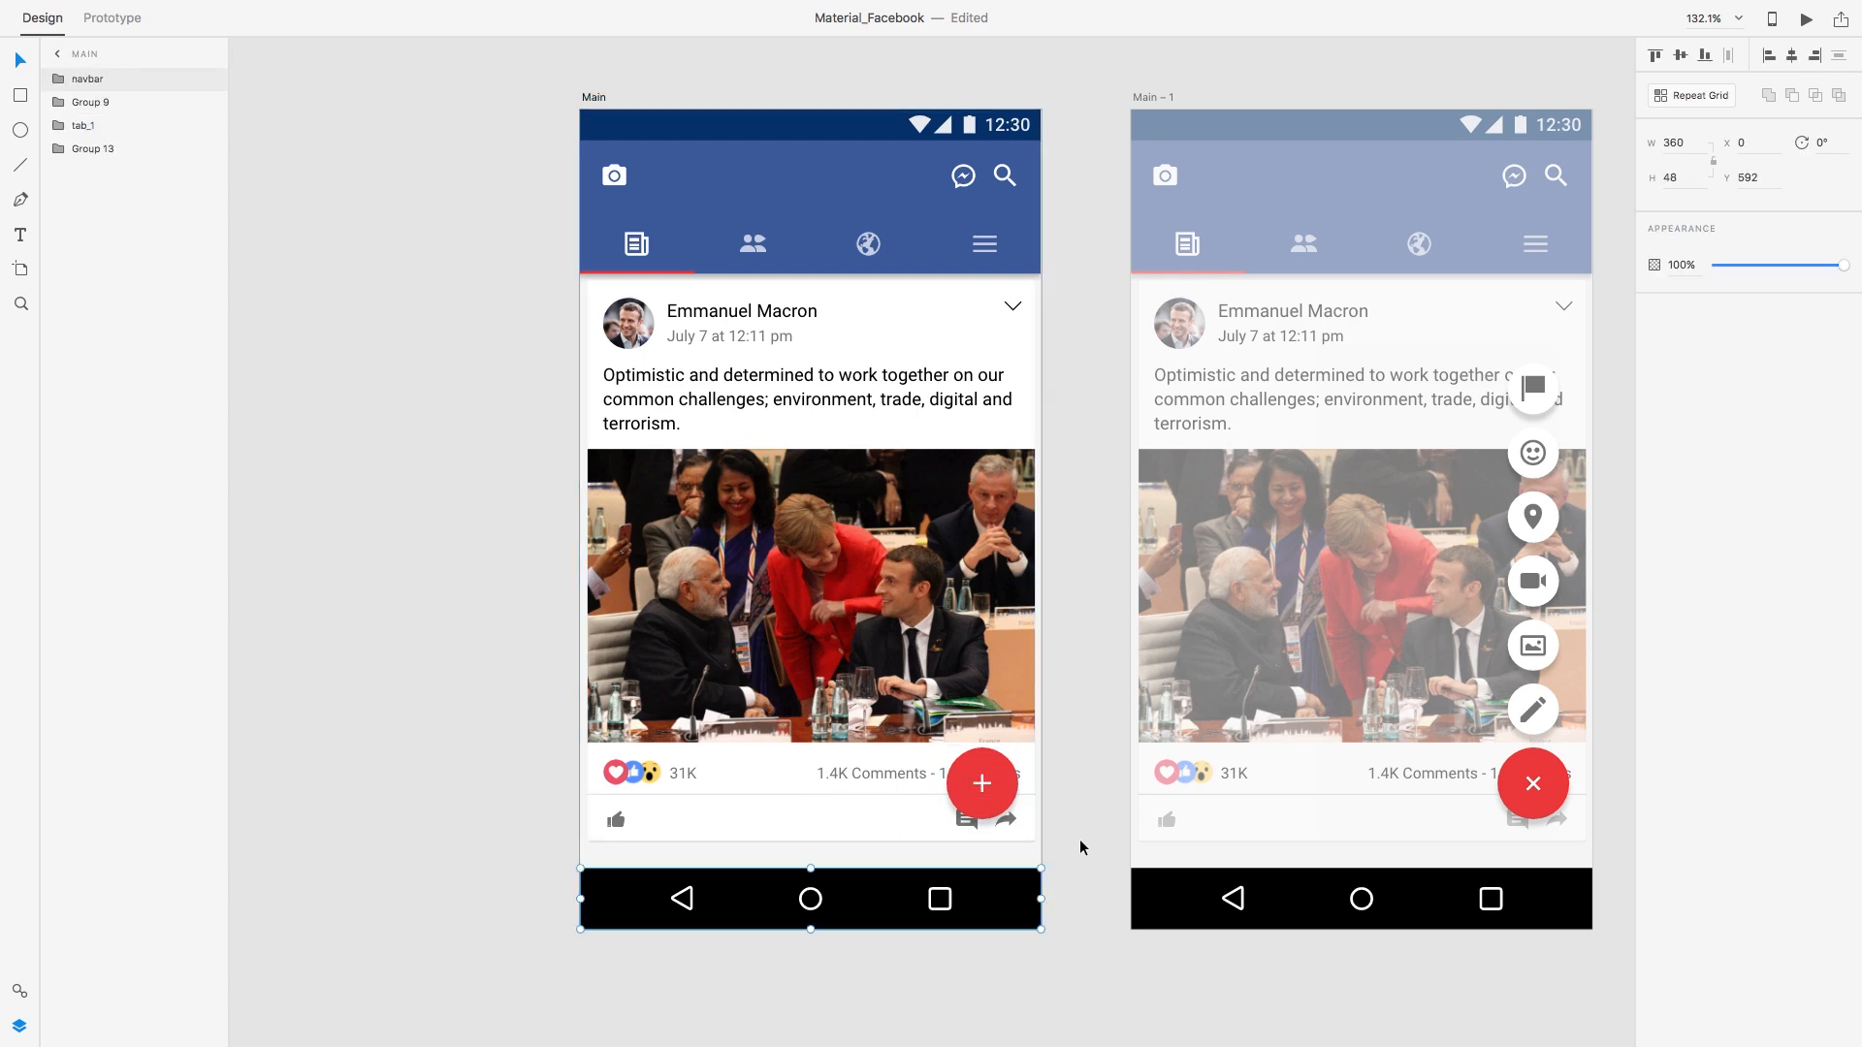
{"action": "scroll", "coordinate": [1076, 838], "scroll_direction": "right", "scroll_amount": 3}
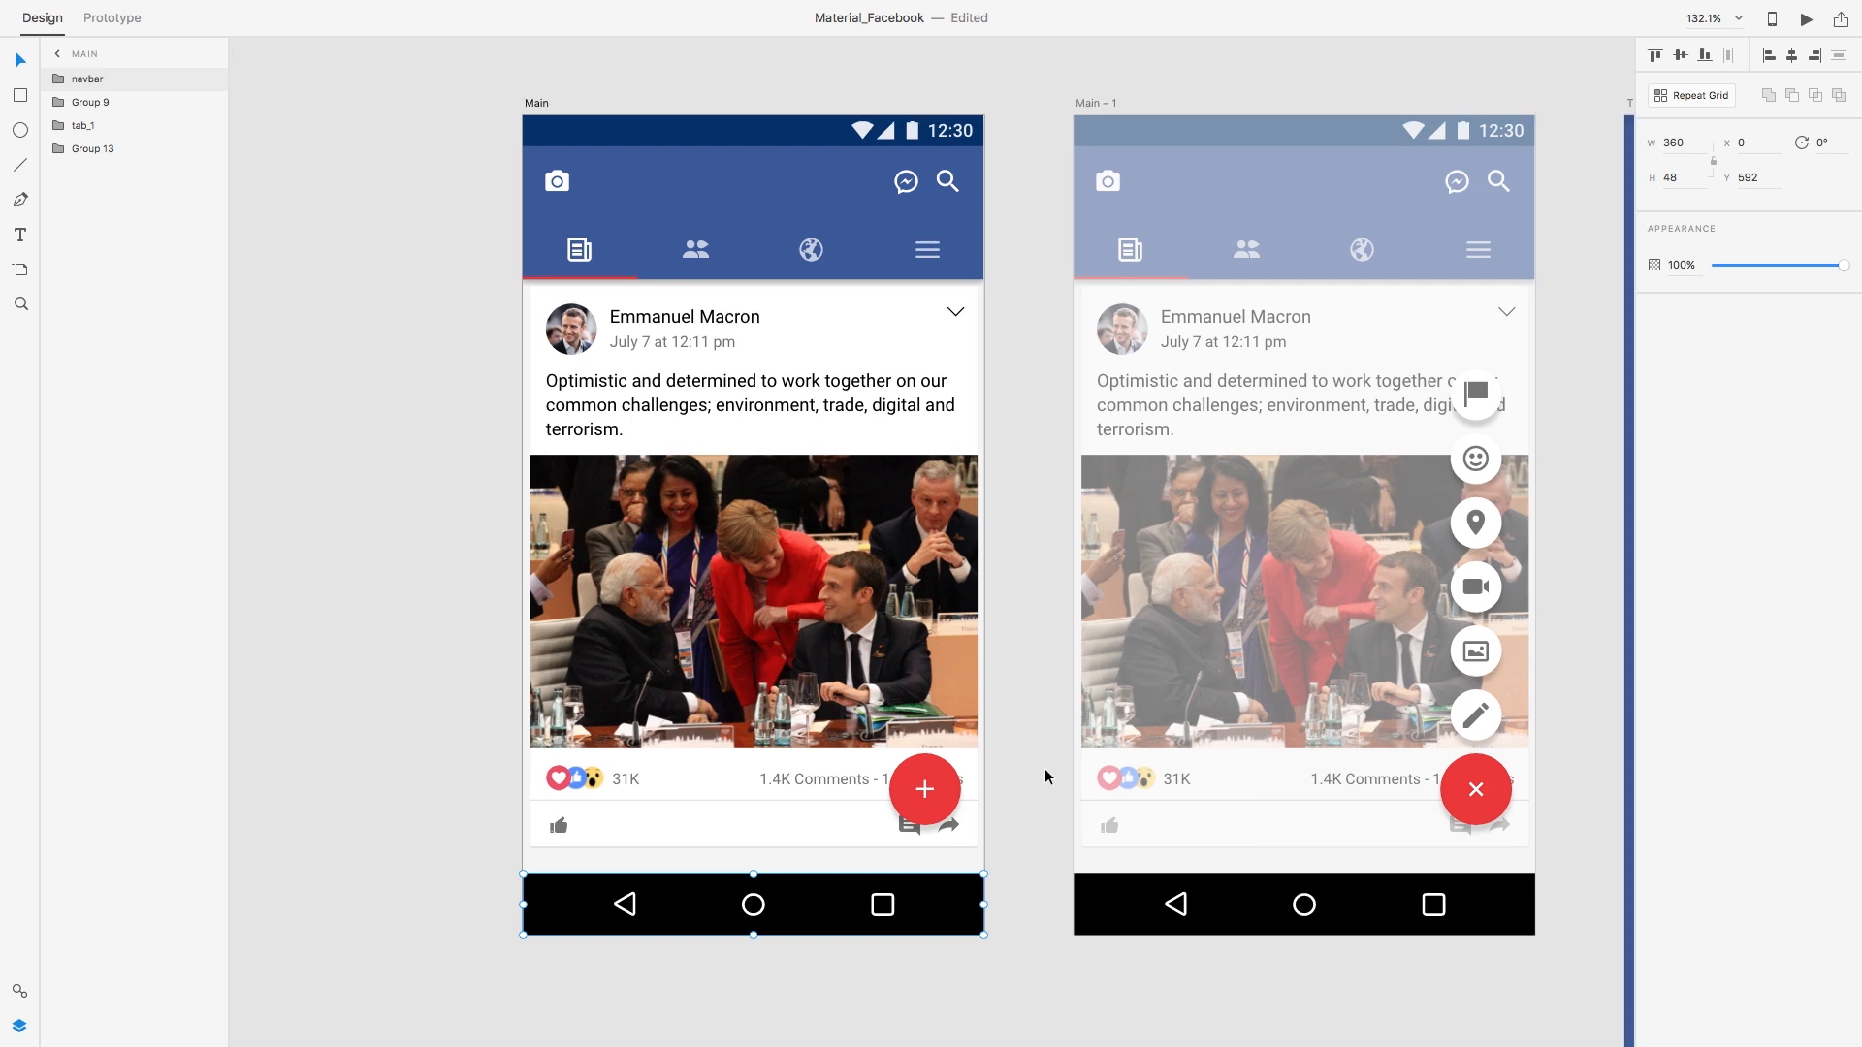
{"action": "scroll", "coordinate": [1042, 768], "scroll_direction": "down", "scroll_amount": 1}
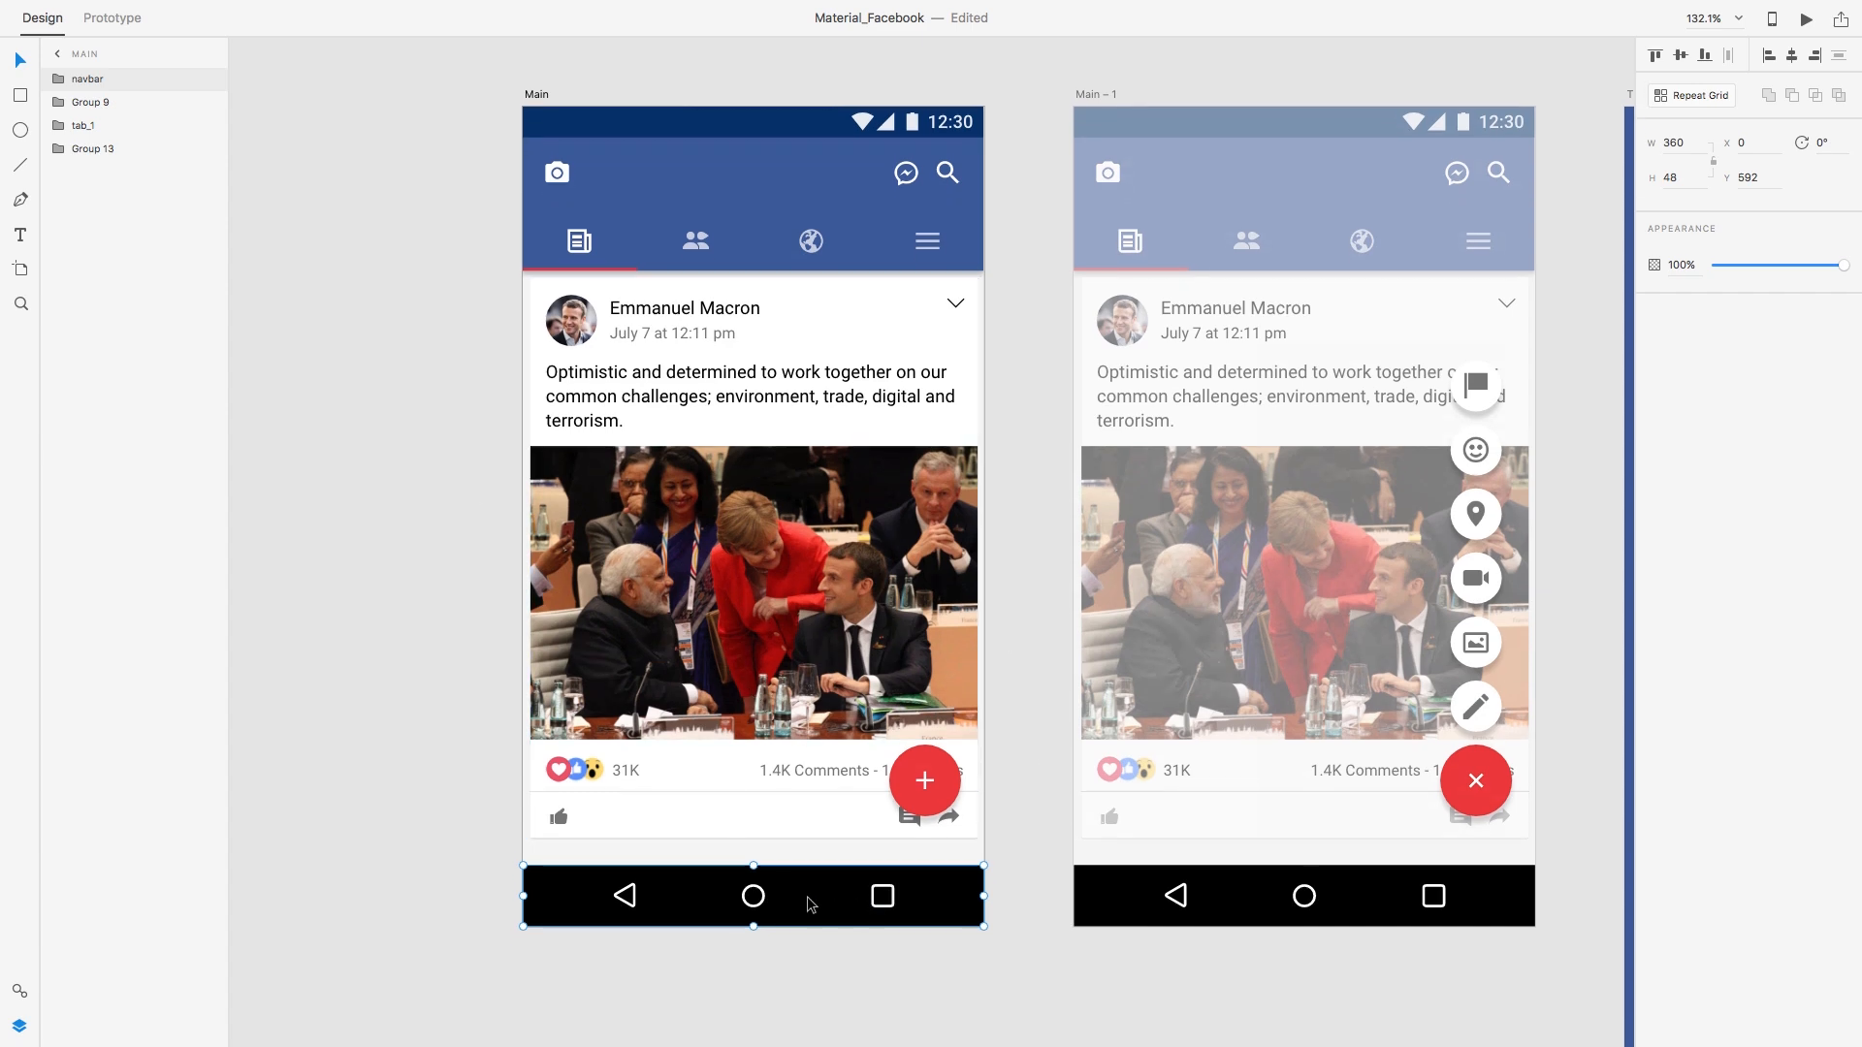
{"action": "key", "text": "BackSpace"}
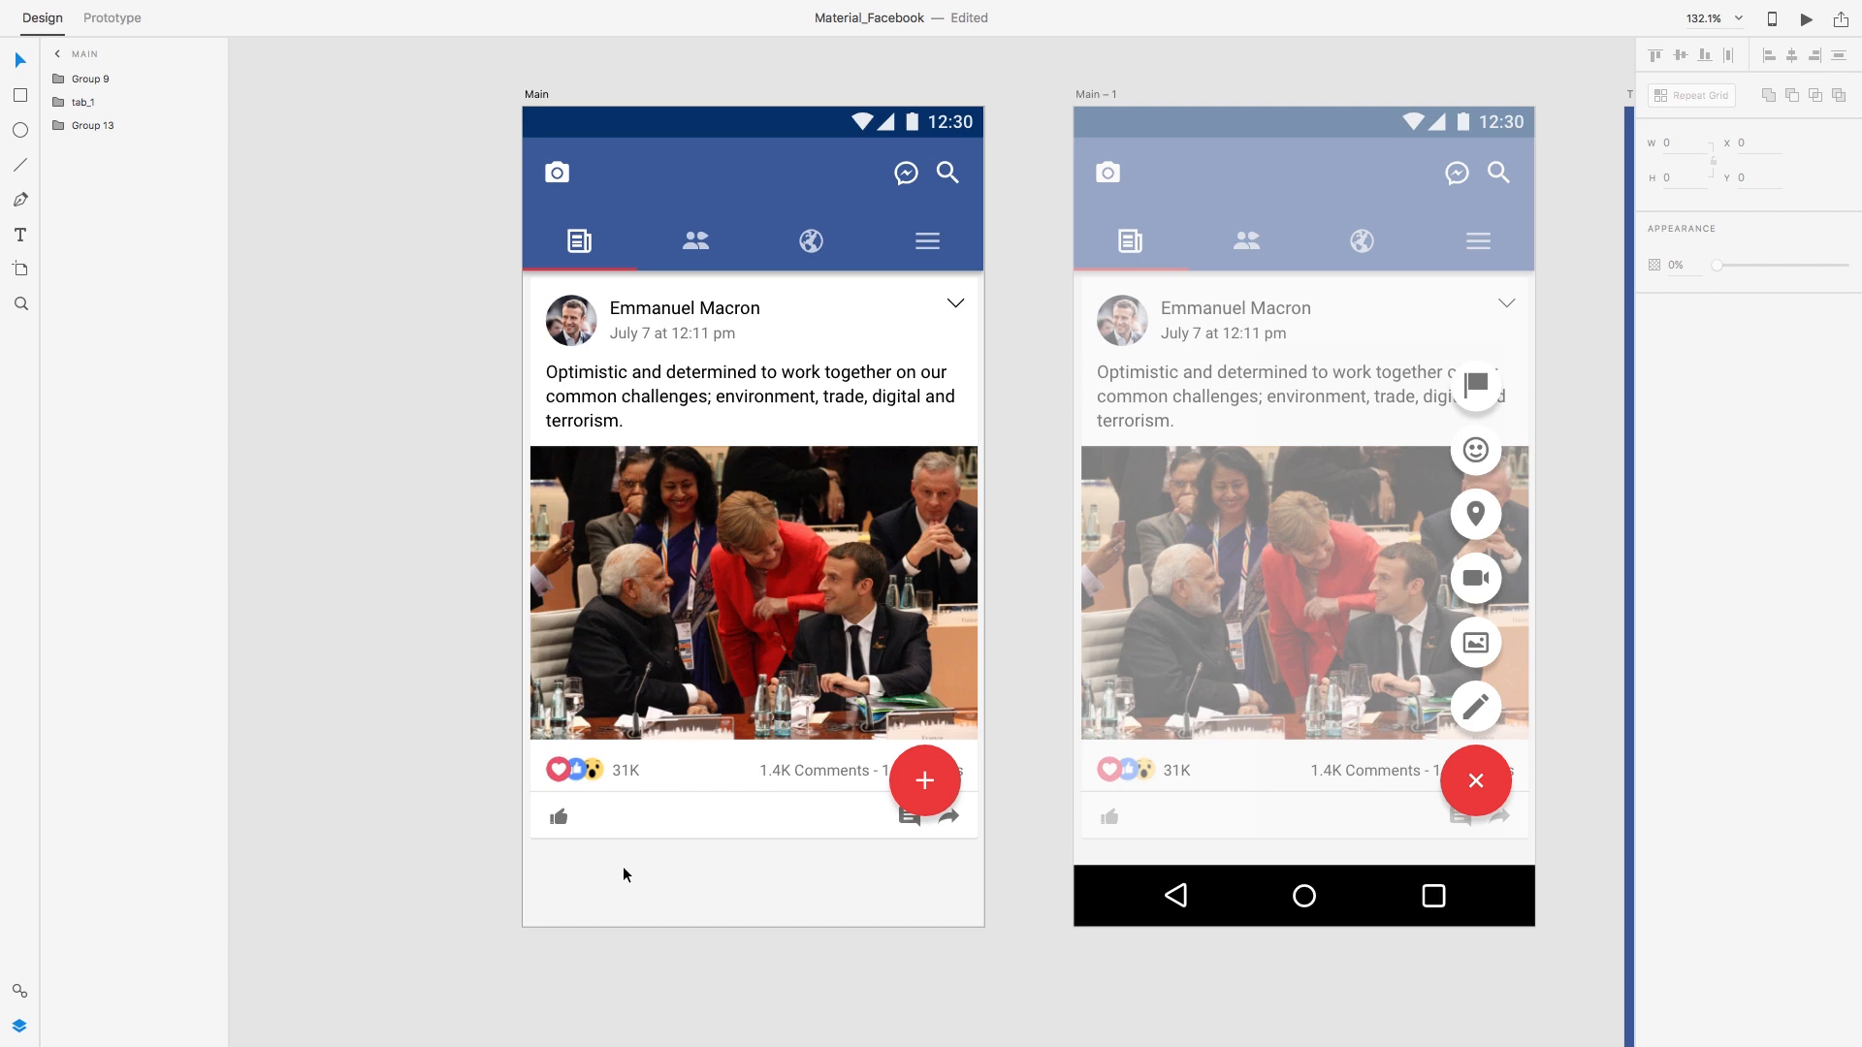
Step: Make the post card a repeat grid and extend it to show a second copy below
{"action": "left_click", "coordinate": [823, 304]}
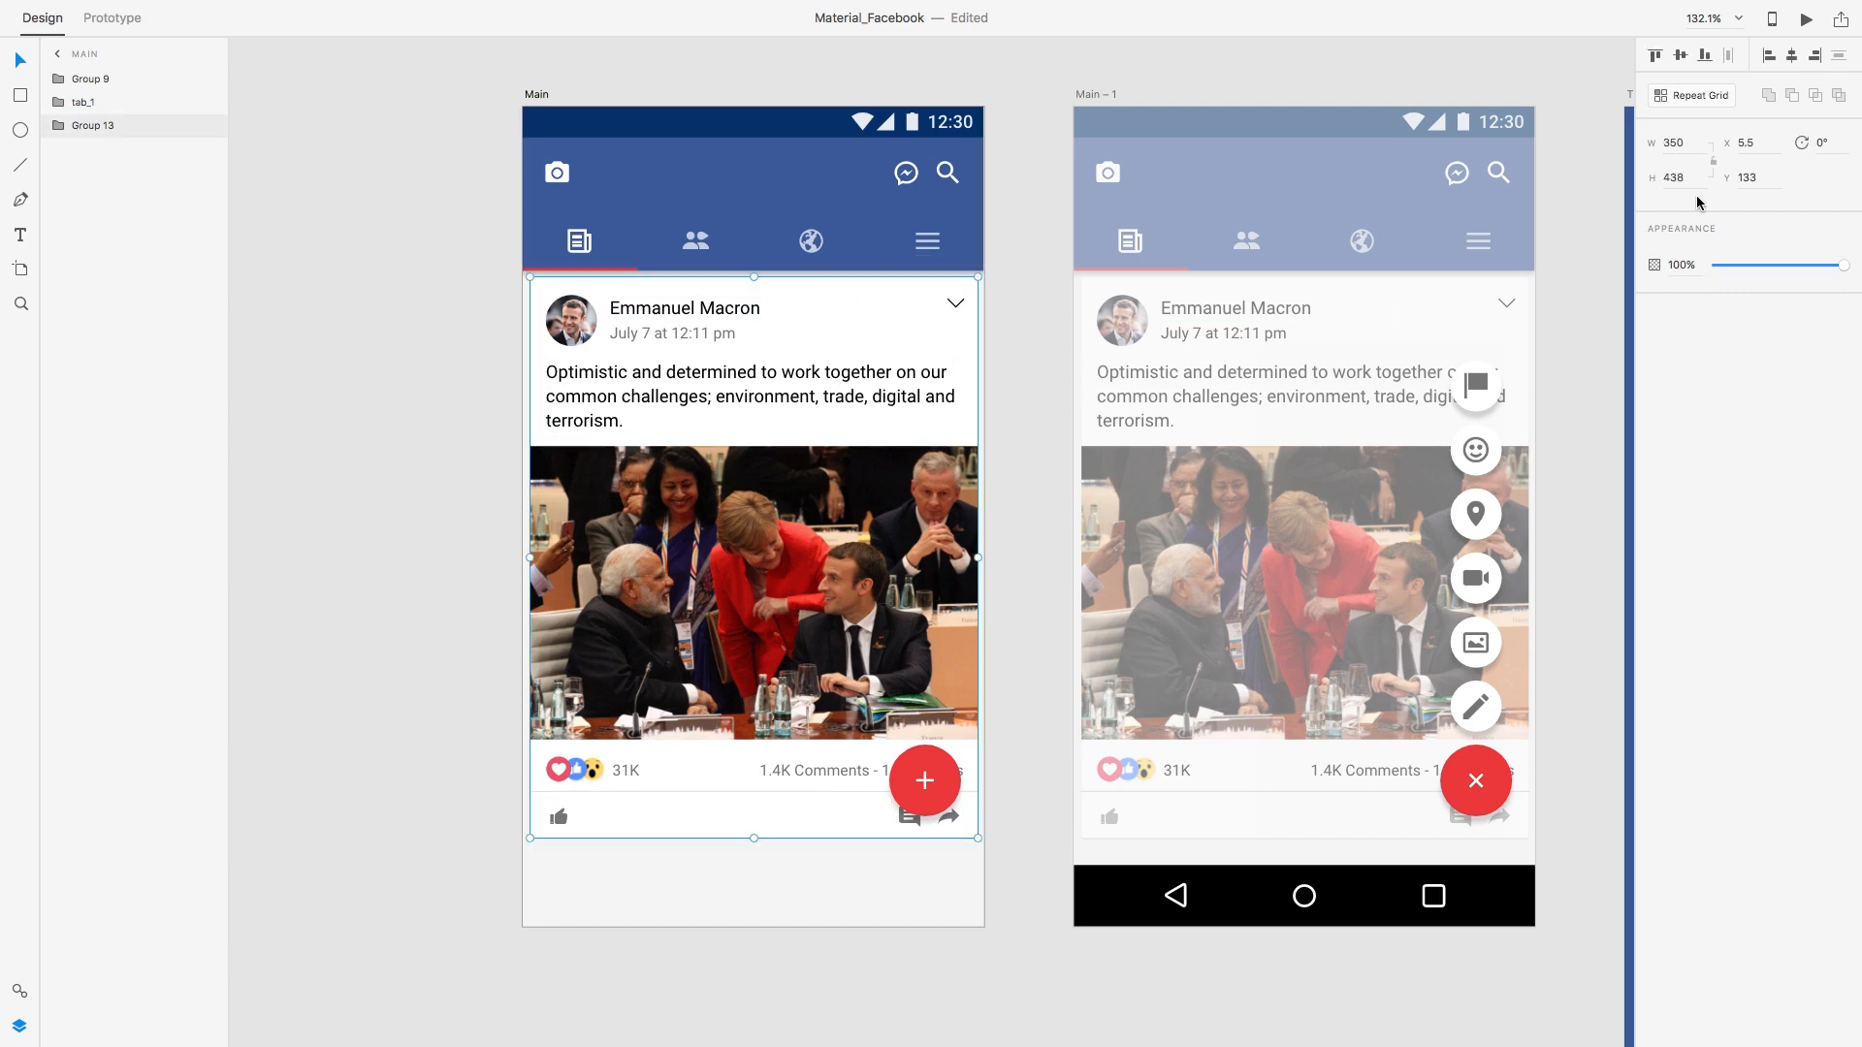
{"action": "left_click", "coordinate": [1660, 95]}
{"action": "scroll", "coordinate": [748, 556], "scroll_direction": "down", "scroll_amount": 10}
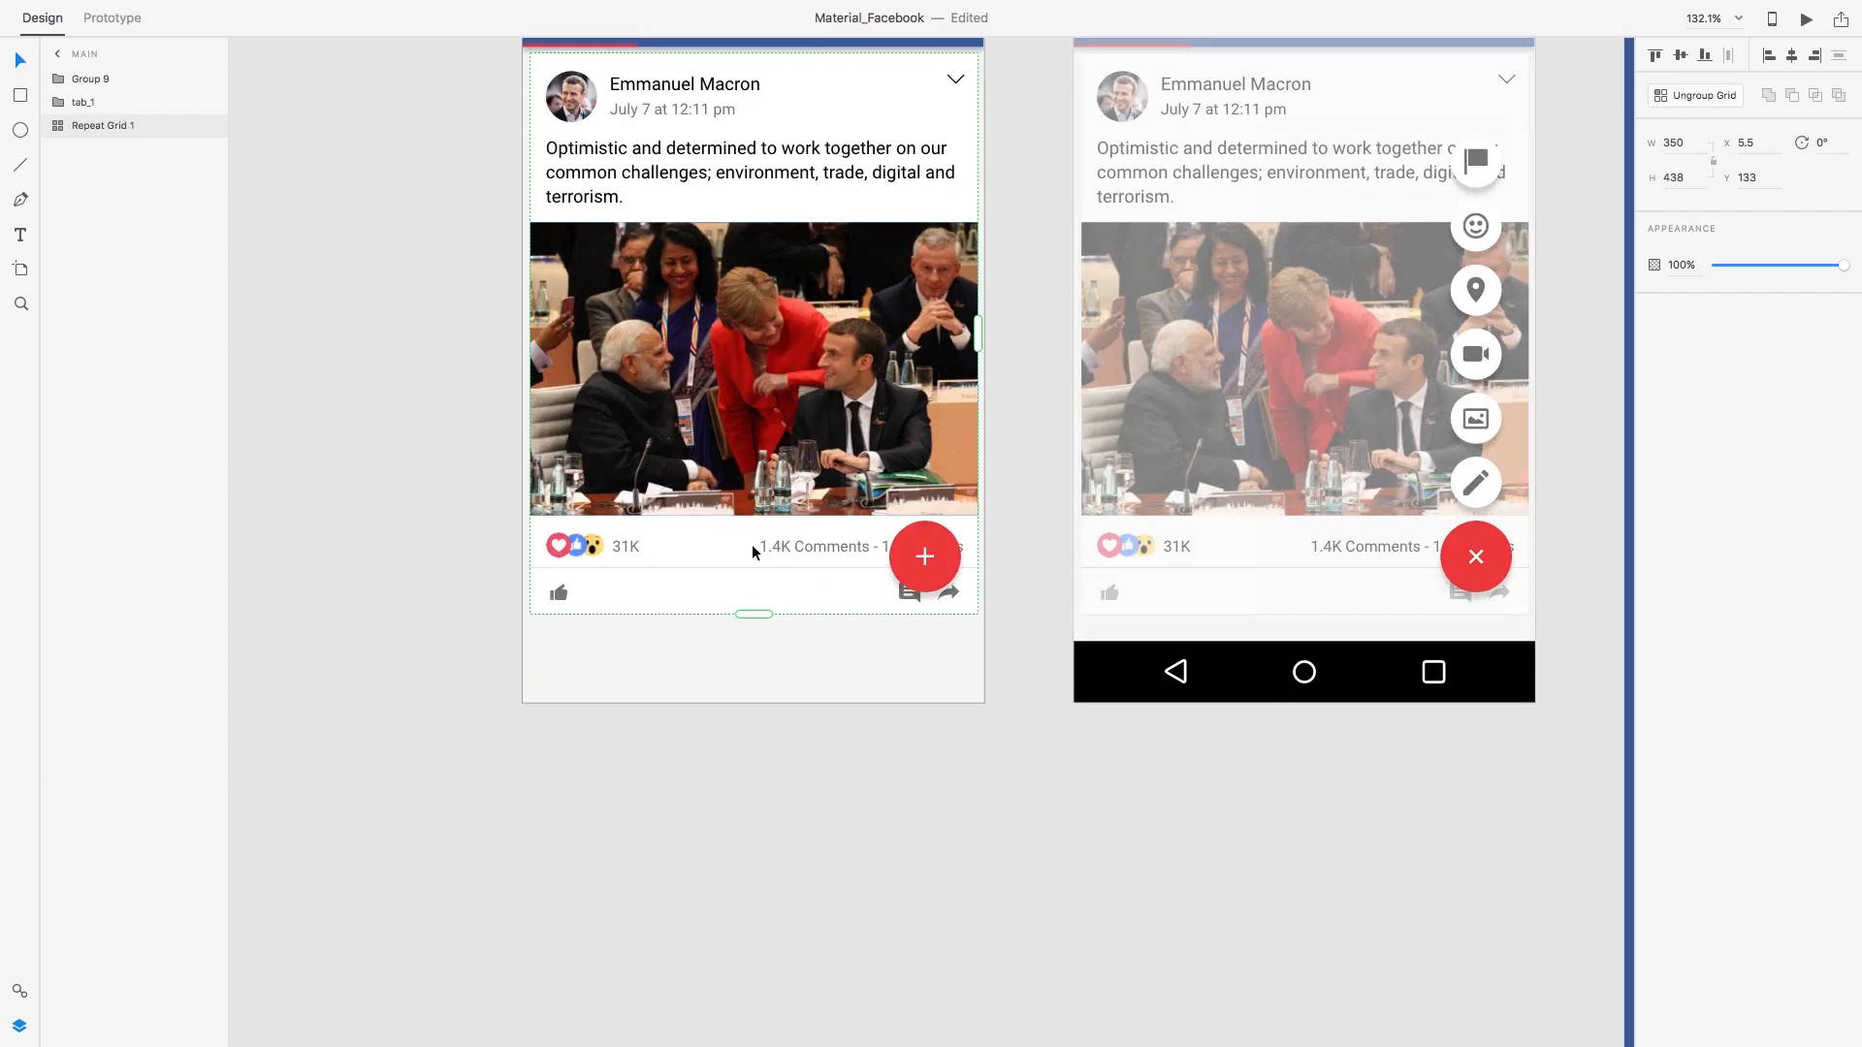
{"action": "left_click_drag", "start_coordinate": [762, 294], "coordinate": [734, 980]}
{"action": "scroll", "coordinate": [737, 729], "scroll_direction": "down", "scroll_amount": 9}
{"action": "left_click_drag", "start_coordinate": [758, 506], "coordinate": [753, 991]}
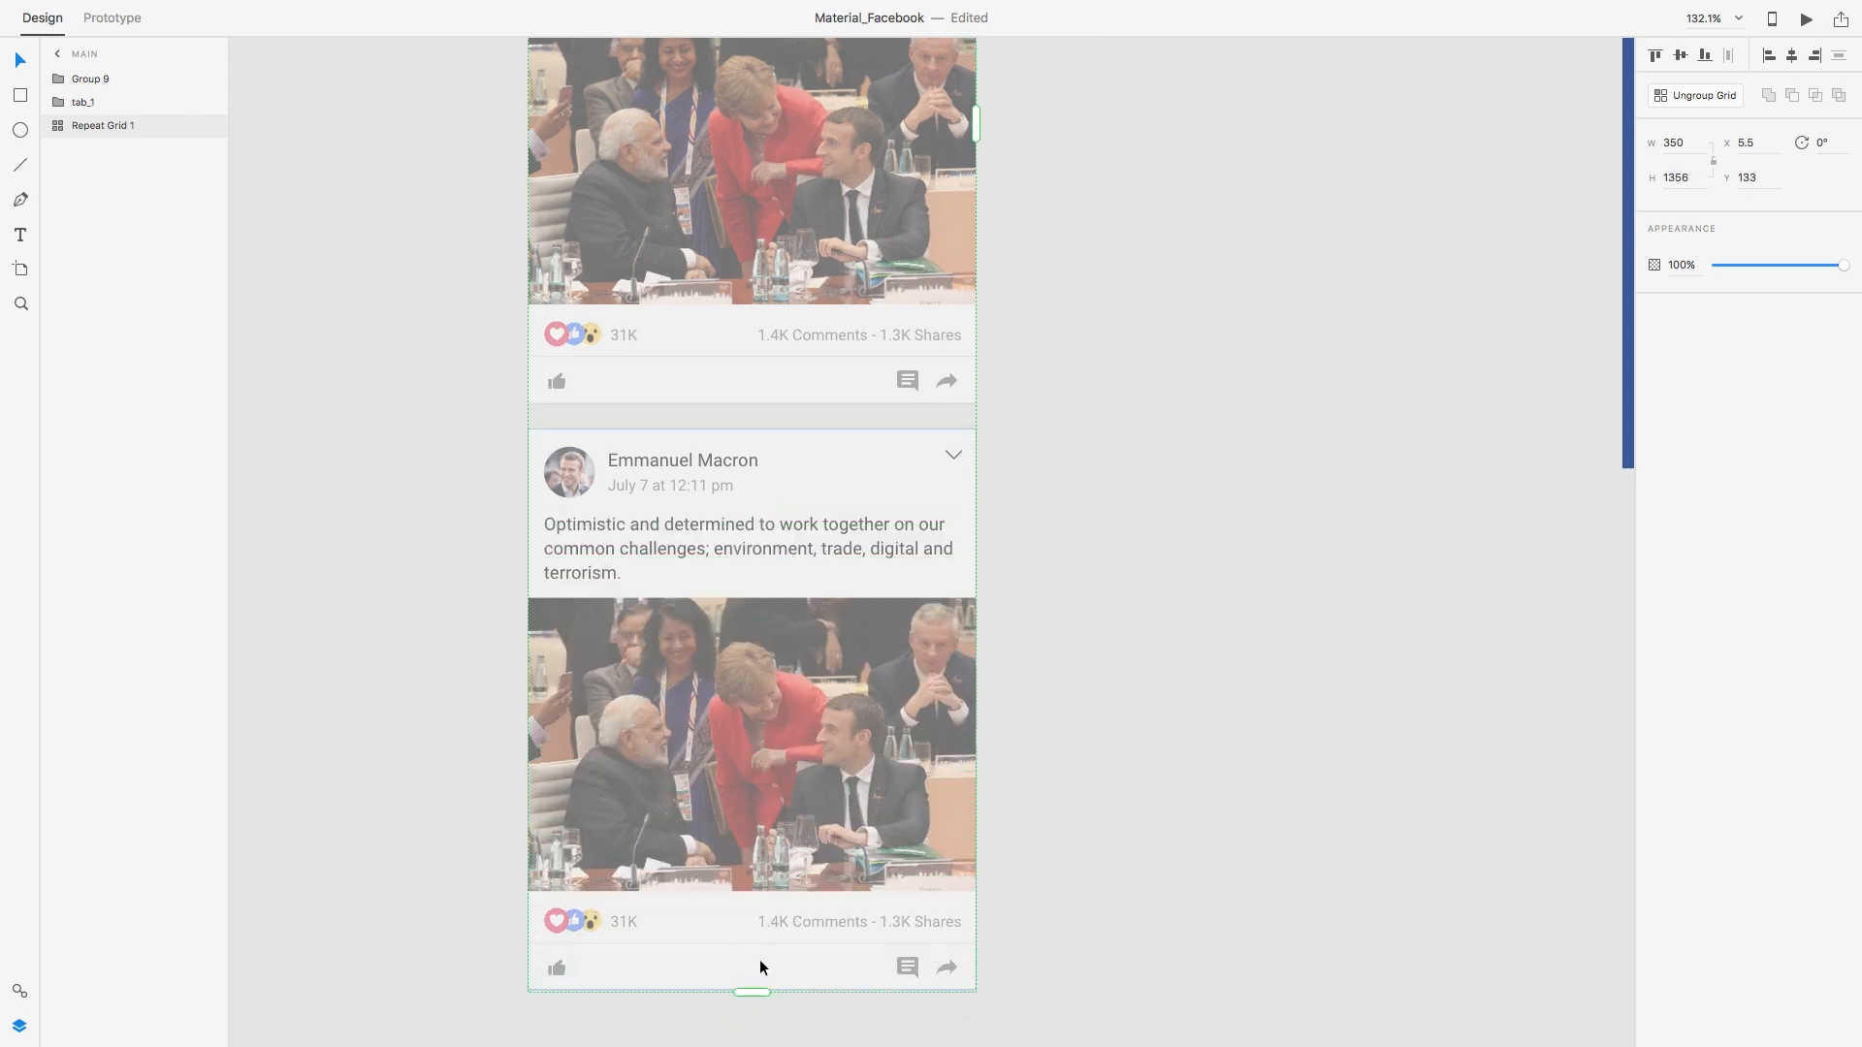
Step: Narrow the gap between the repeated post cards to 10 px
{"action": "scroll", "coordinate": [760, 960], "scroll_direction": "up", "scroll_amount": 7}
{"action": "mouse_move", "coordinate": [630, 498]}
{"action": "left_click_drag", "start_coordinate": [630, 497], "coordinate": [630, 485]}
{"action": "left_click", "coordinate": [404, 456]}
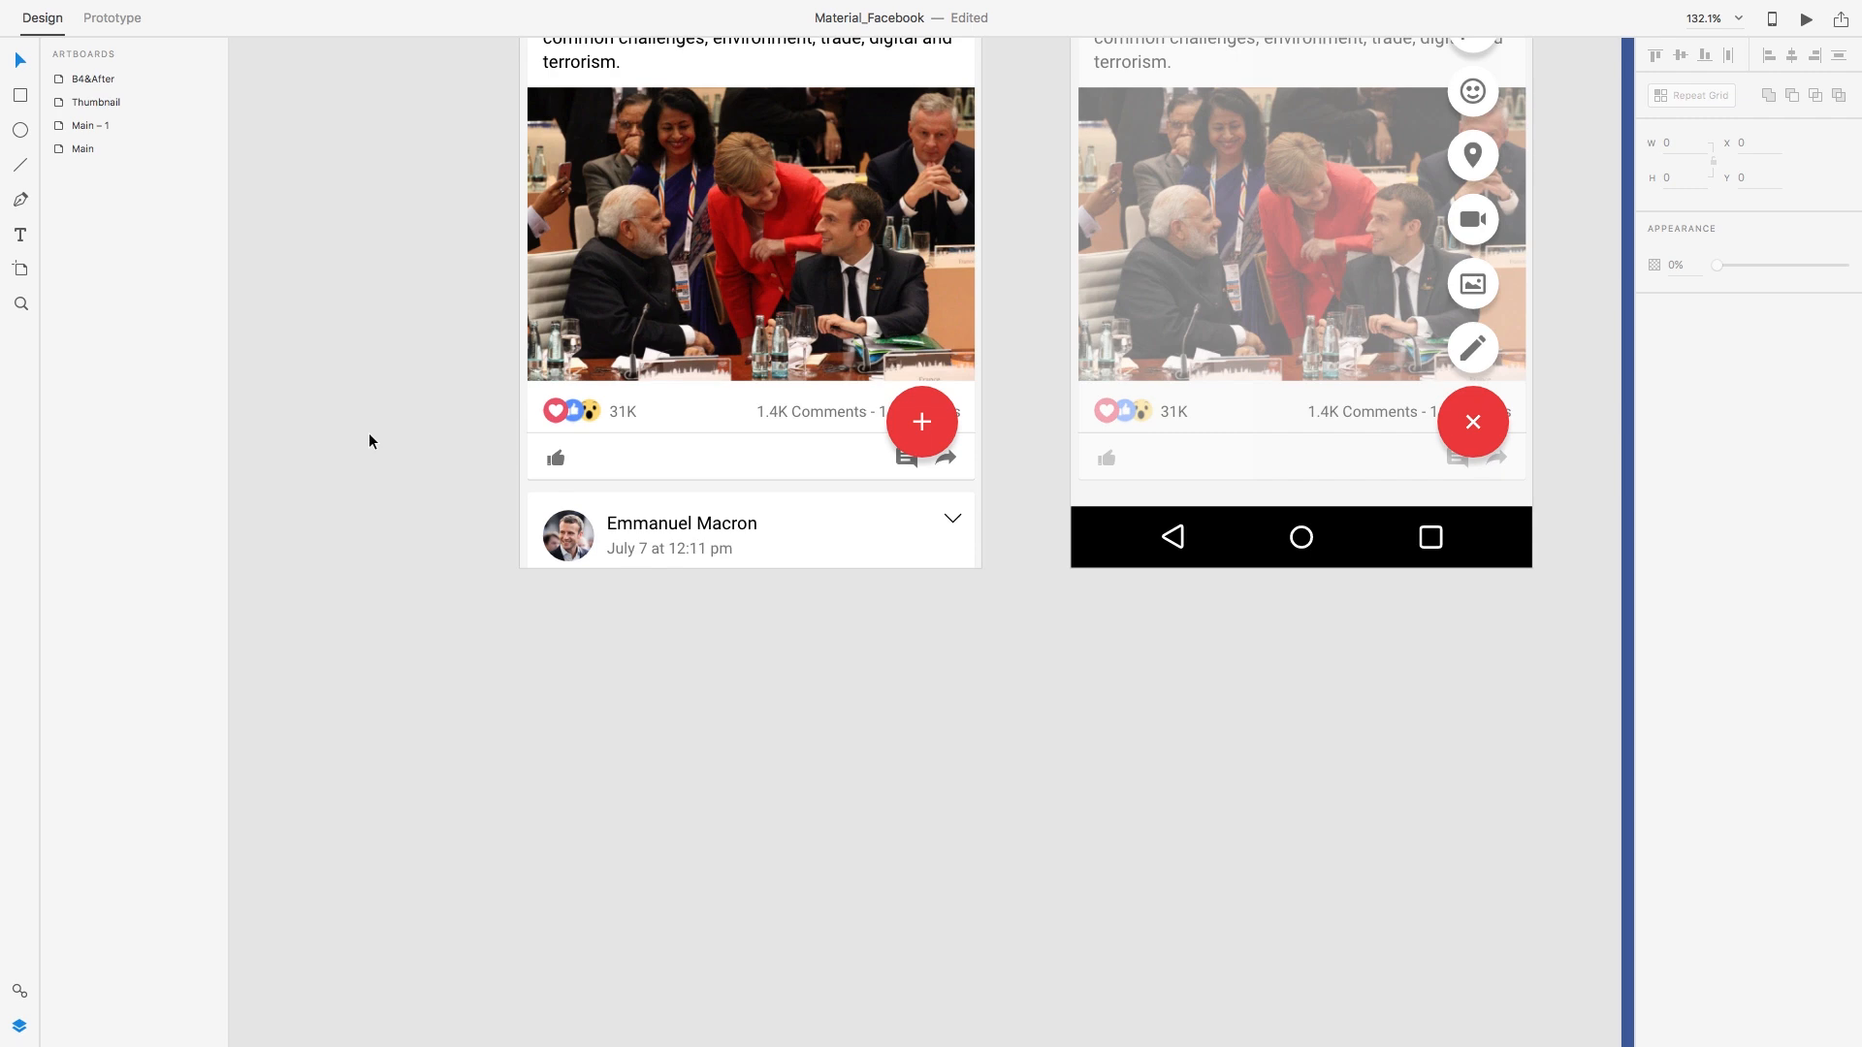
Step: Resize the Main artboard to 360 × 1481 px so both repeated posts fit
{"action": "scroll", "coordinate": [540, 171], "scroll_direction": "up", "scroll_amount": 5}
{"action": "left_click", "coordinate": [541, 163]}
{"action": "scroll", "coordinate": [759, 480], "scroll_direction": "down", "scroll_amount": 5}
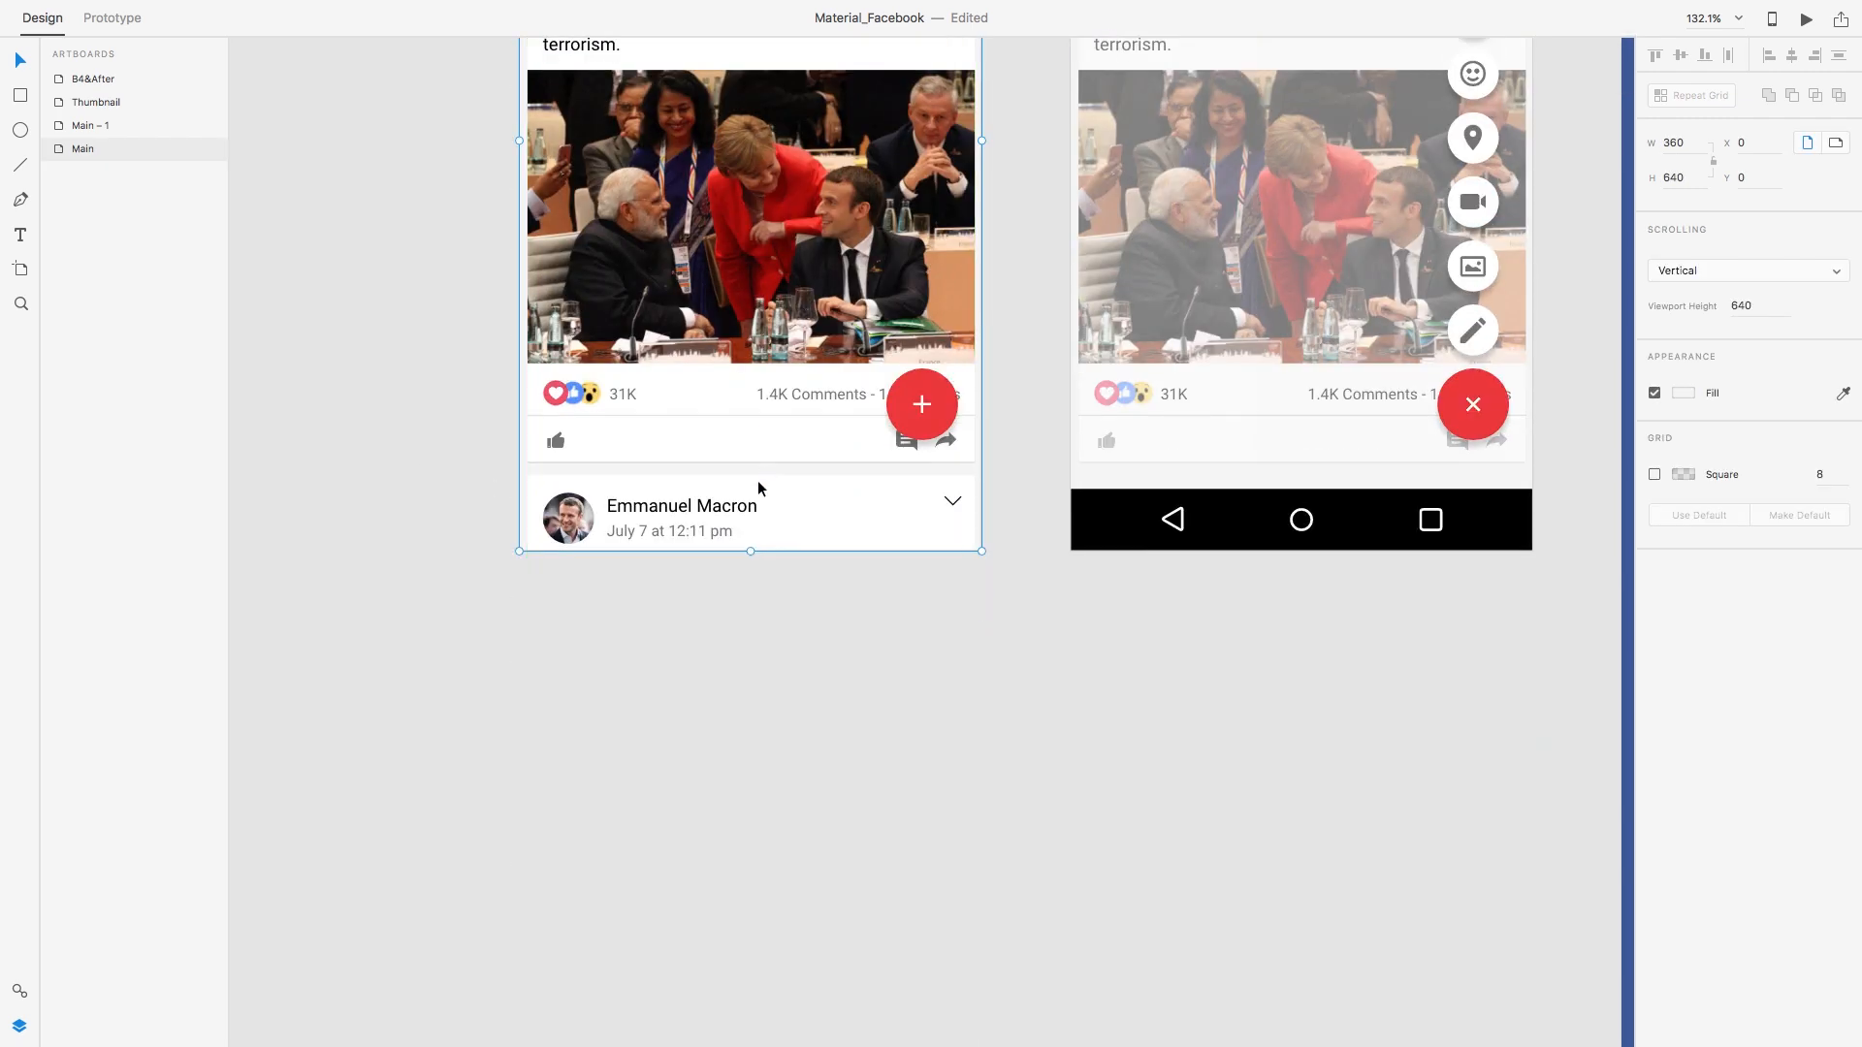
{"action": "scroll", "coordinate": [760, 488], "scroll_direction": "down", "scroll_amount": 4}
{"action": "left_click_drag", "start_coordinate": [752, 199], "coordinate": [764, 442]}
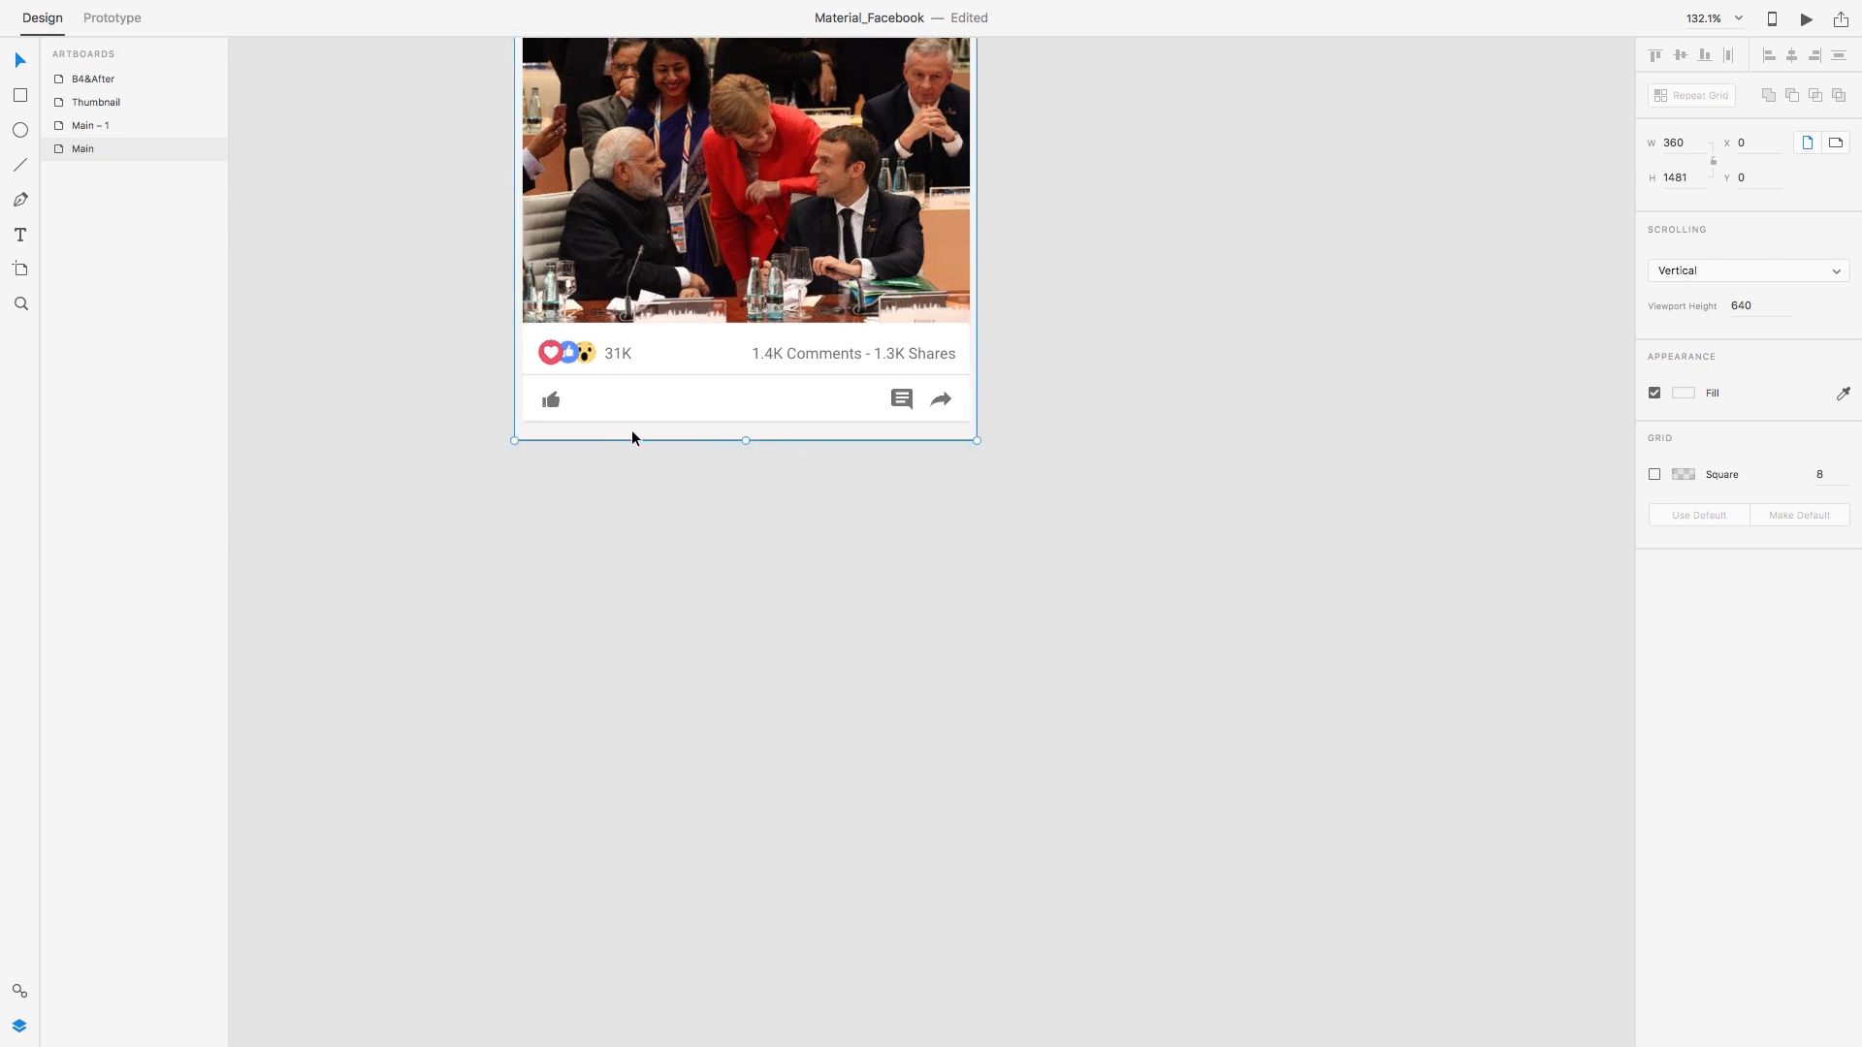
{"action": "scroll", "coordinate": [699, 472], "scroll_direction": "up", "scroll_amount": 12}
{"action": "left_click", "coordinate": [1027, 443]}
{"action": "scroll", "coordinate": [1027, 447], "scroll_direction": "up", "scroll_amount": 10}
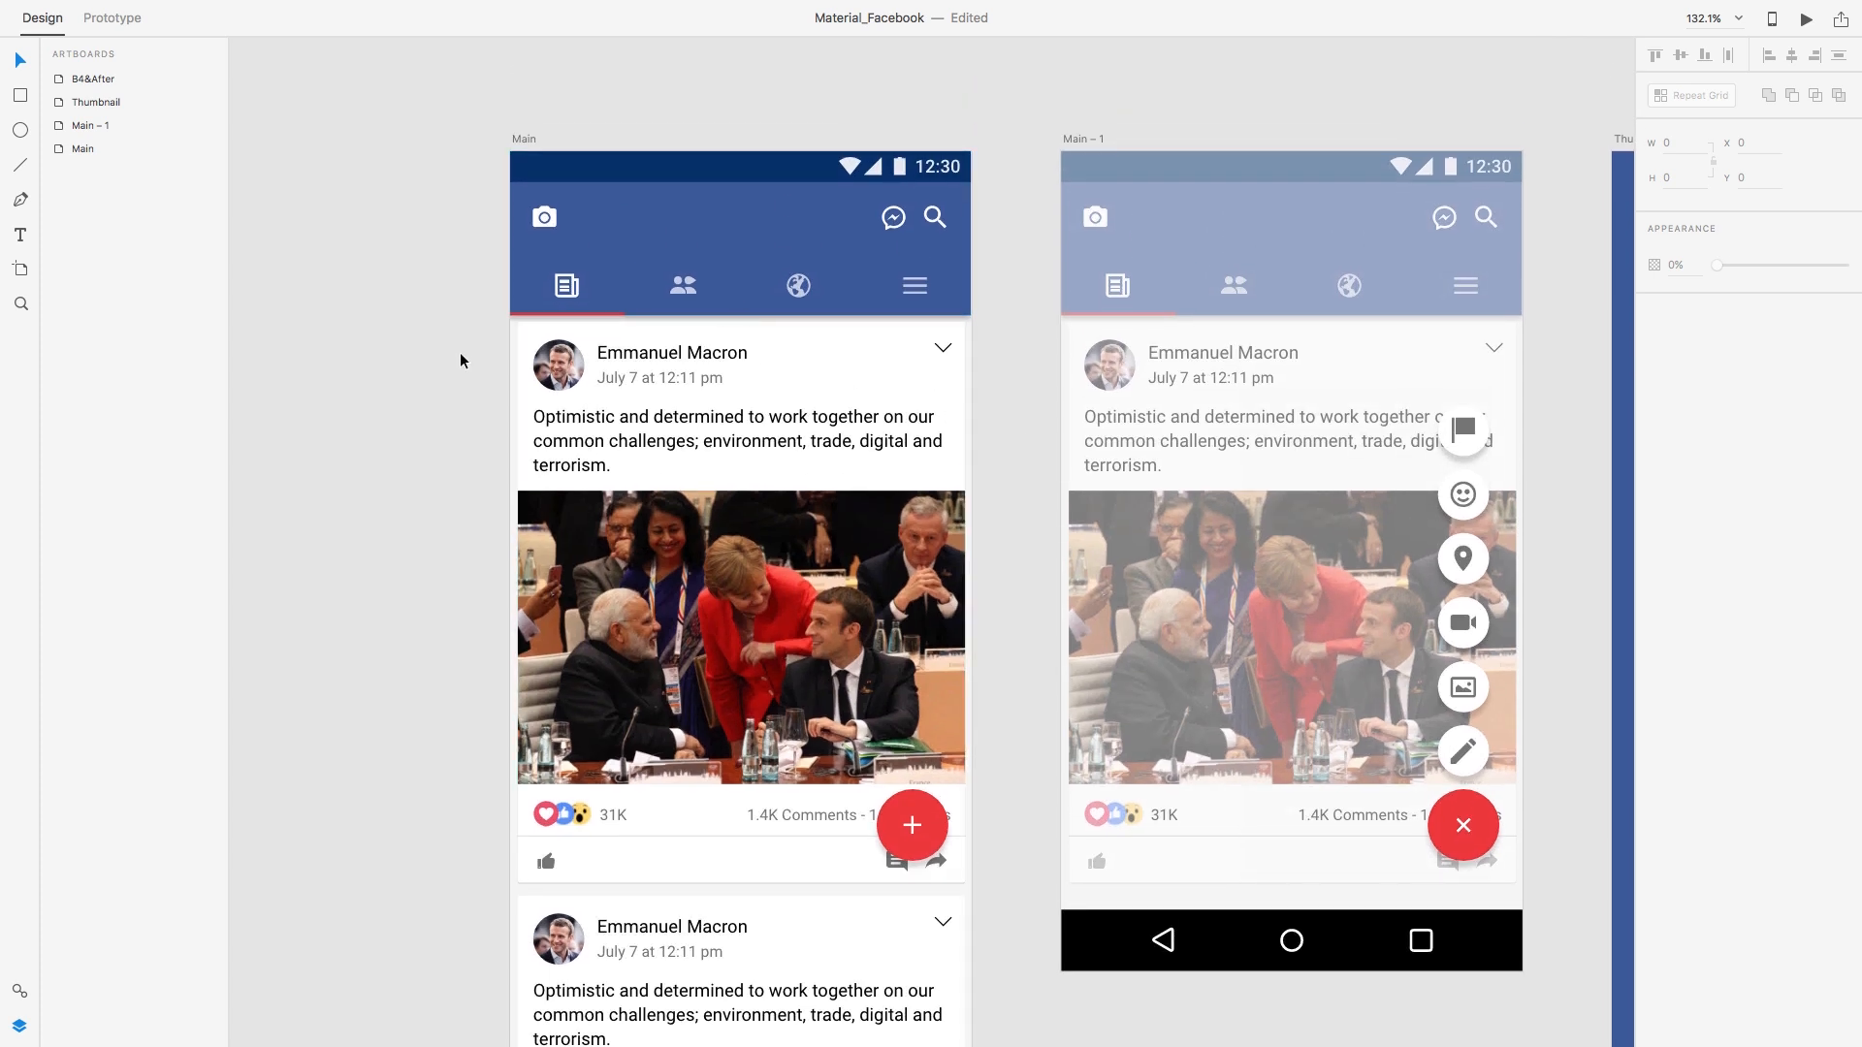
{"action": "scroll", "coordinate": [461, 361], "scroll_direction": "down", "scroll_amount": 2}
{"action": "scroll", "coordinate": [462, 352], "scroll_direction": "up", "scroll_amount": 1}
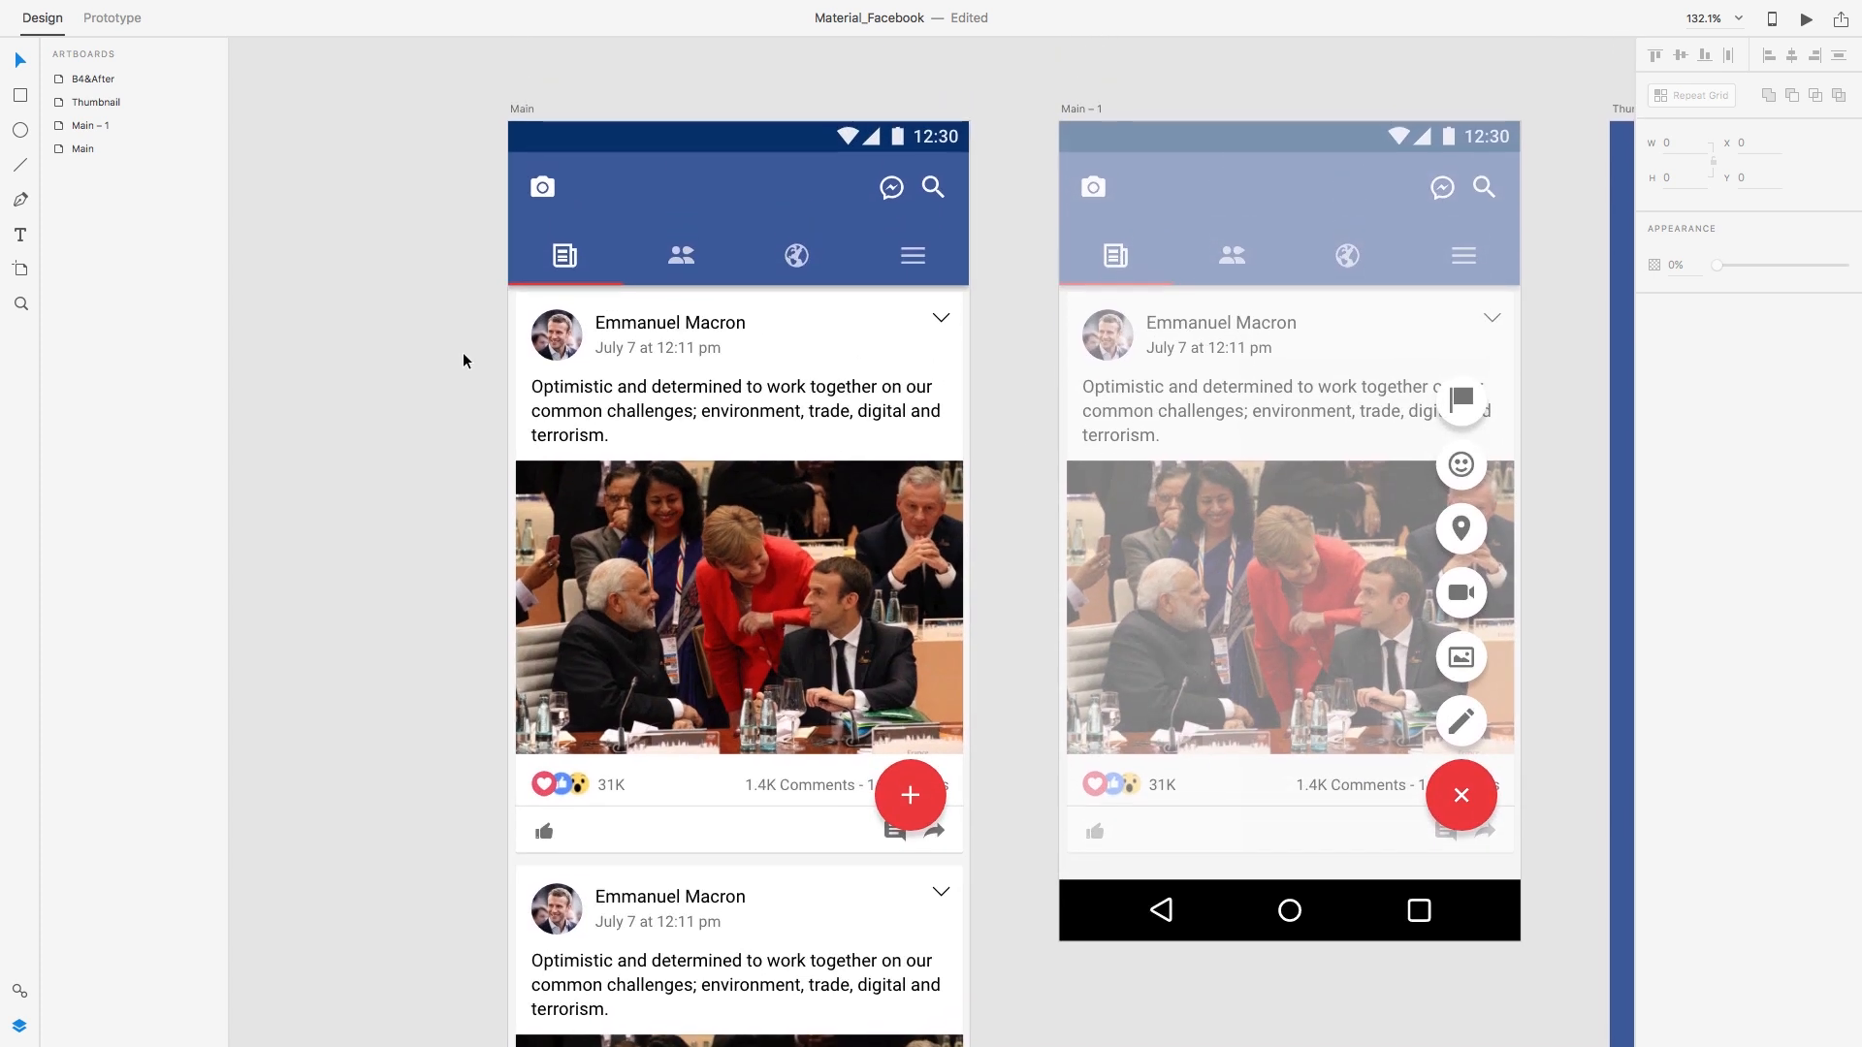
{"action": "left_click", "coordinate": [522, 109]}
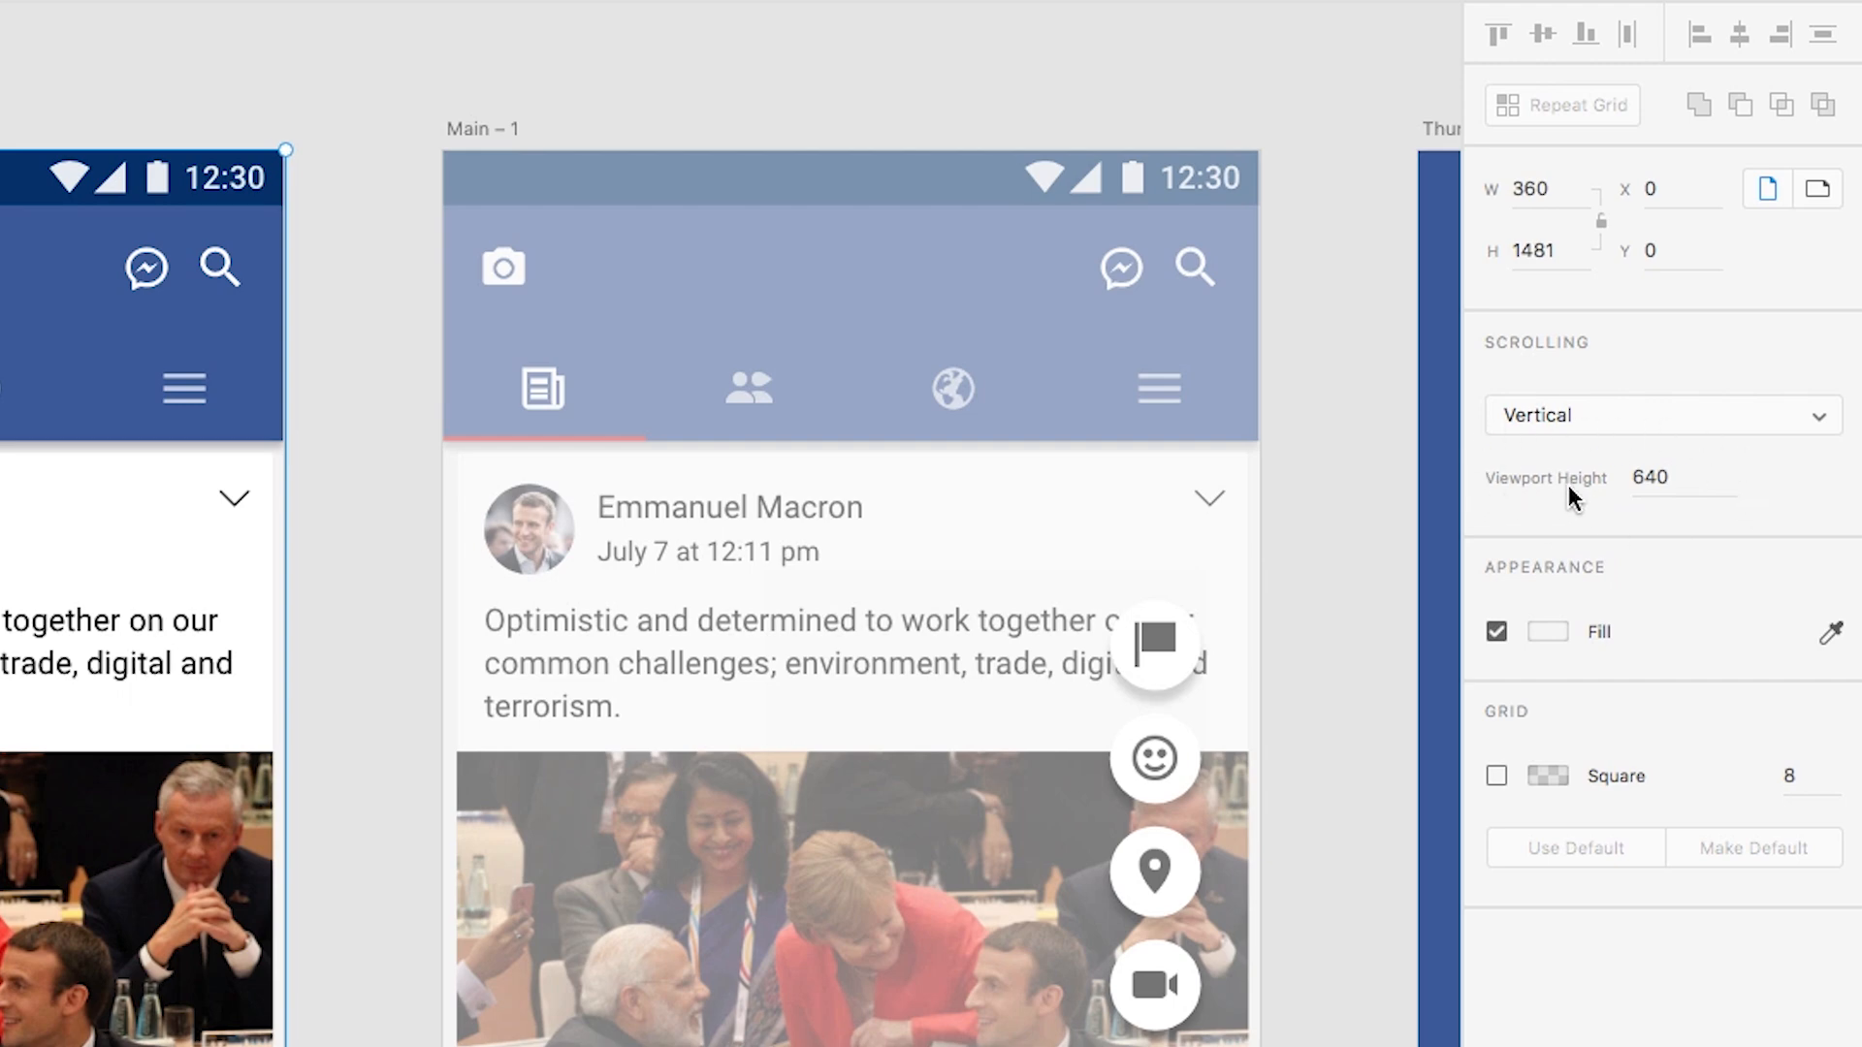
Step: Enable vertical scrolling with a 640 px viewport height on Main and launch the desktop preview
{"action": "left_click", "coordinate": [1660, 478]}
{"action": "left_click", "coordinate": [344, 128]}
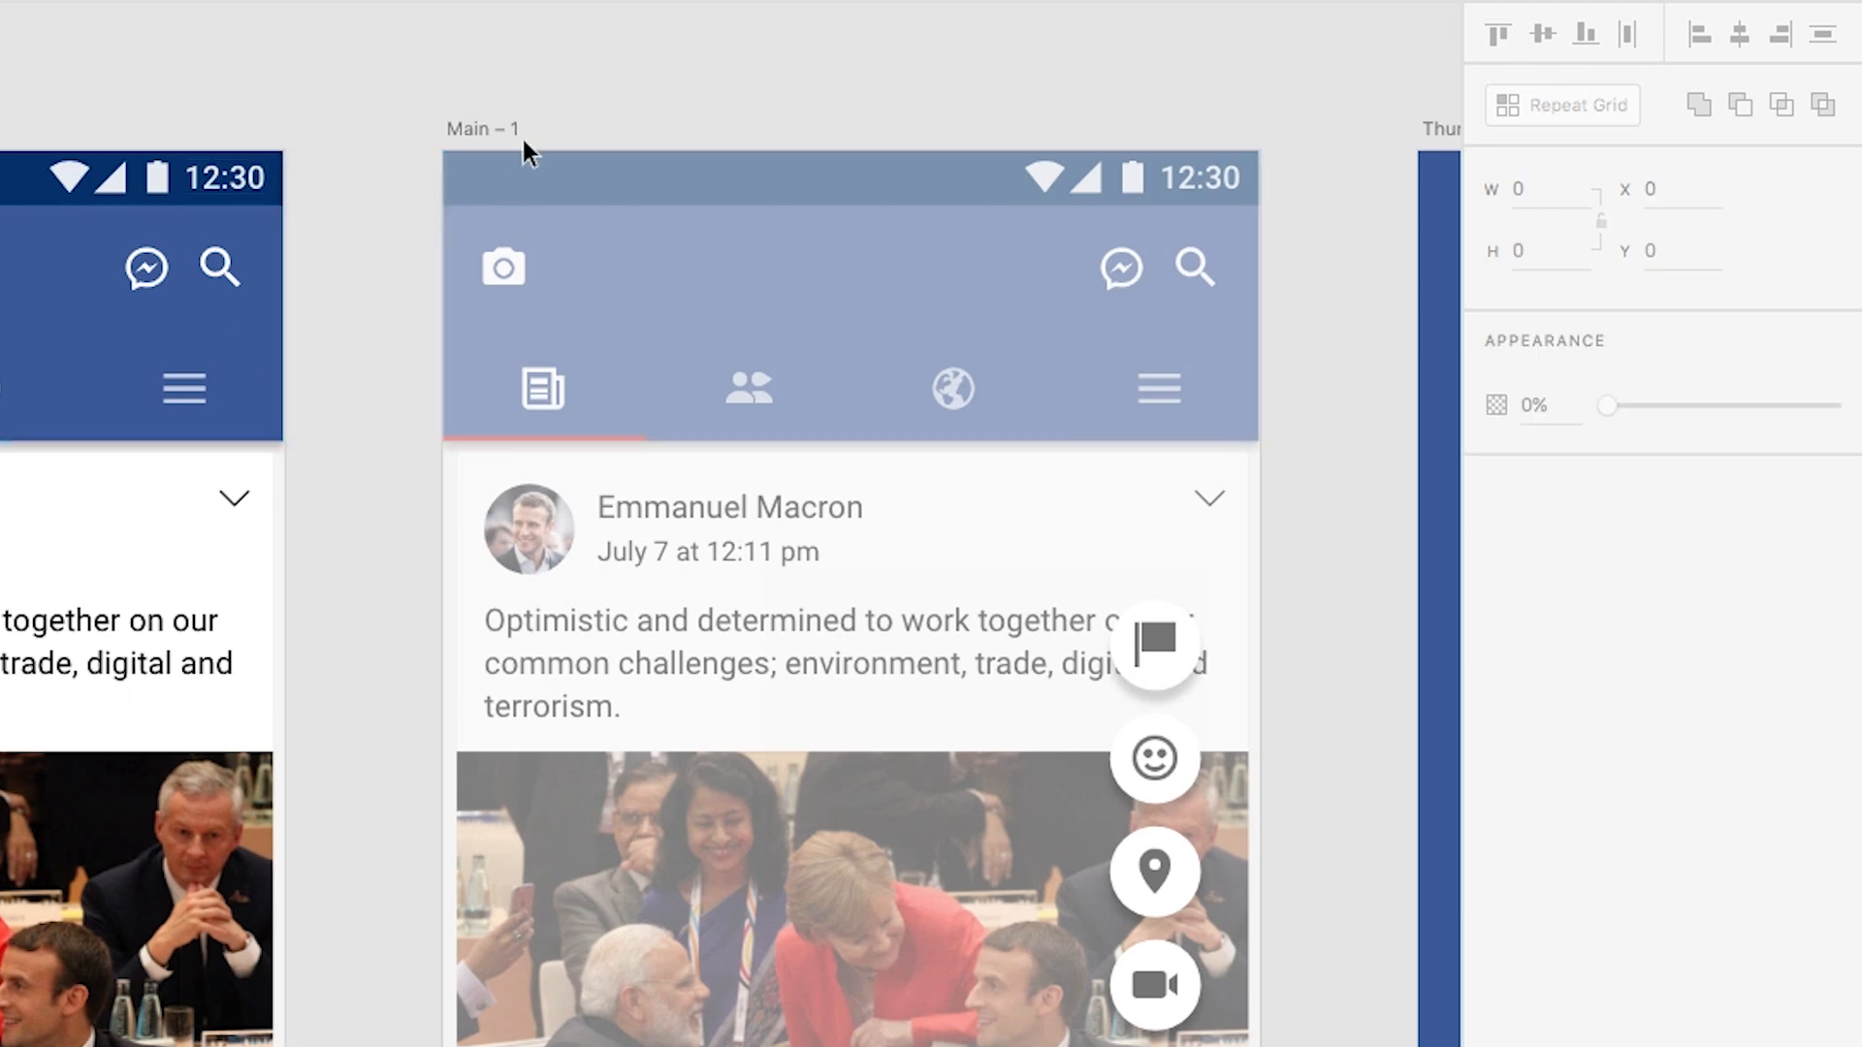
{"action": "left_click", "coordinate": [458, 127]}
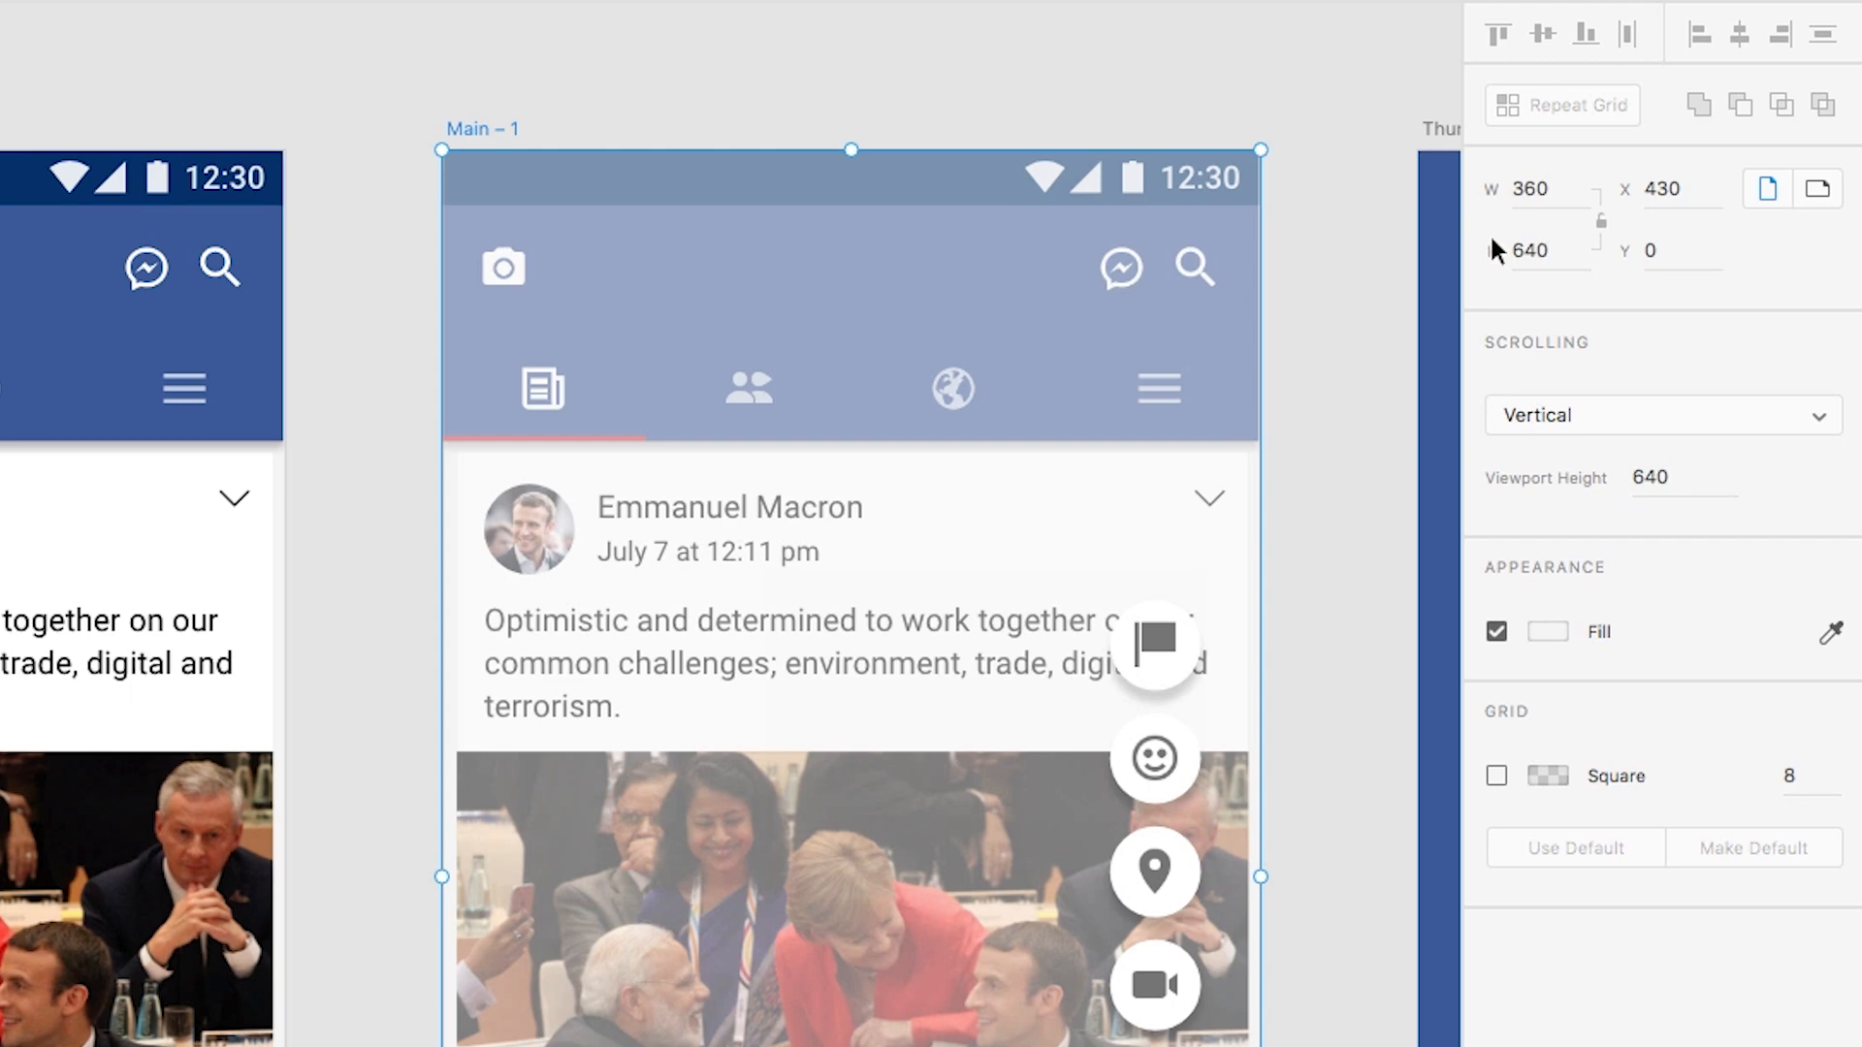
{"action": "left_click", "coordinate": [2, 129]}
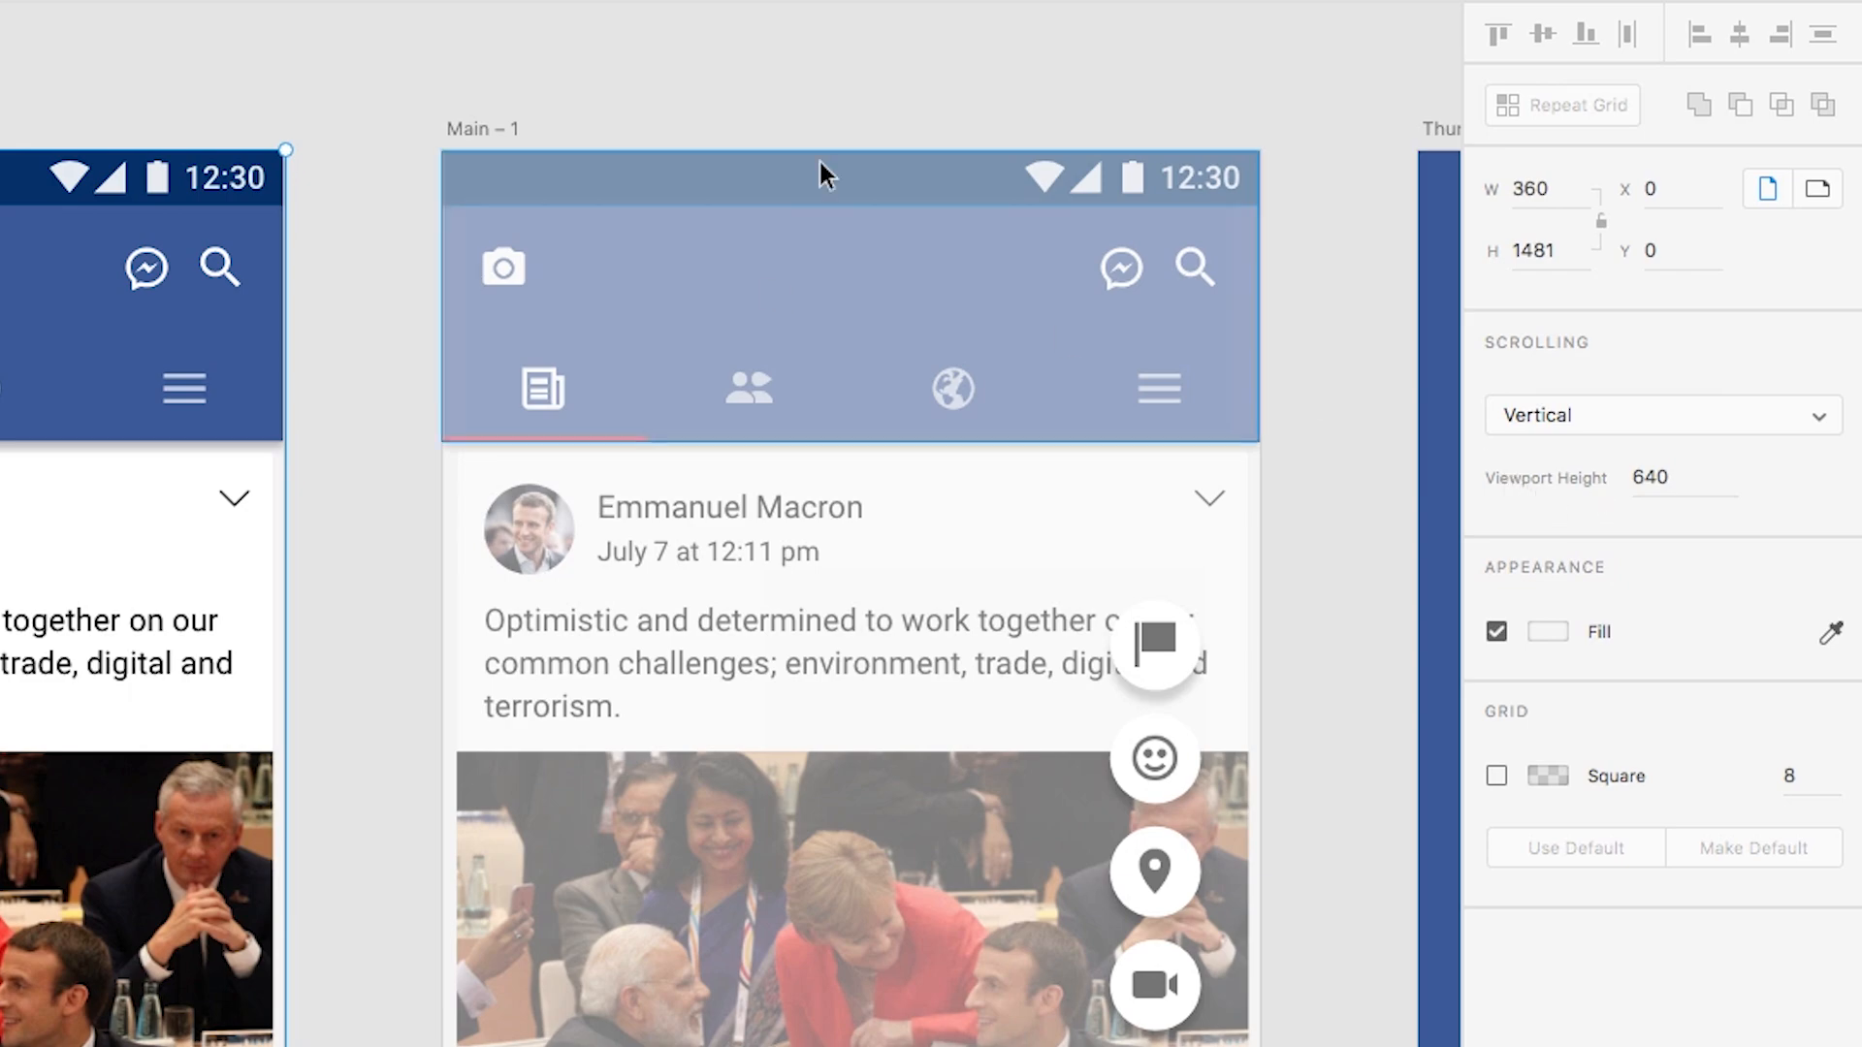
{"action": "left_click", "coordinate": [1780, 1]}
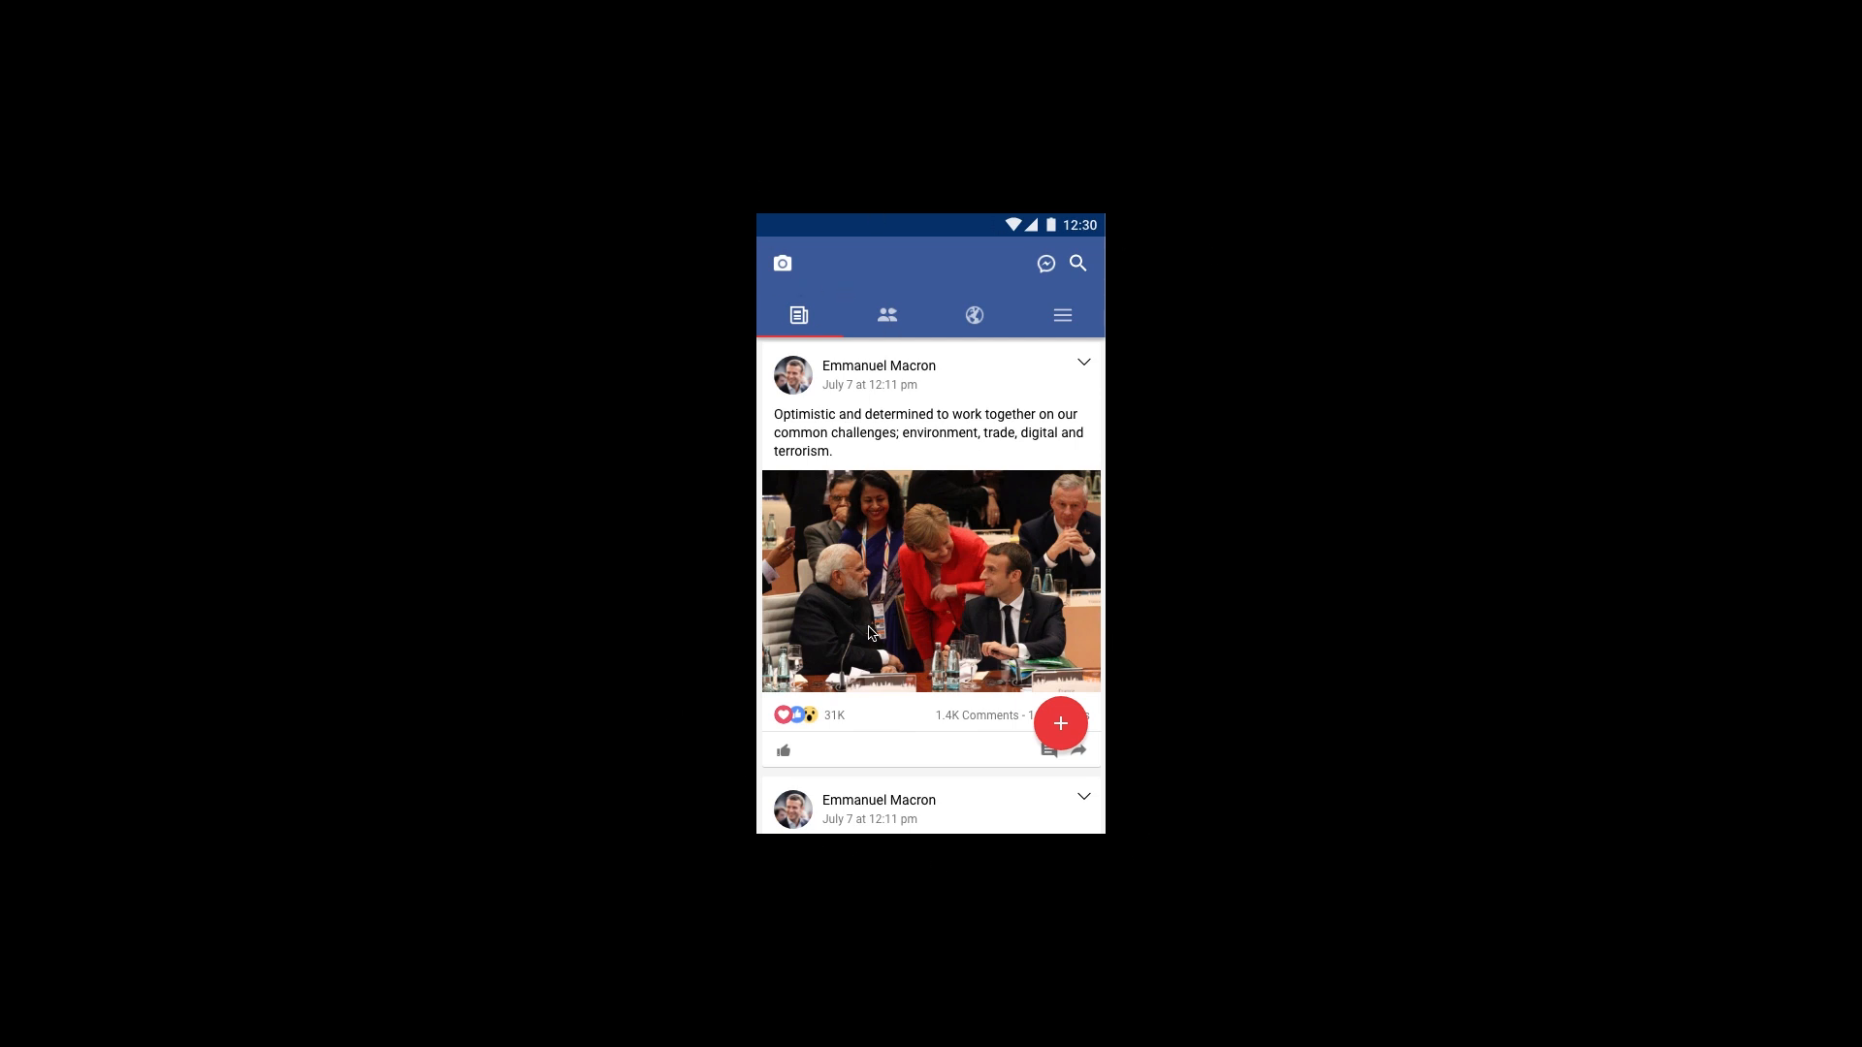
Step: Scroll the preview feed down through the repeated posts and back up
{"action": "scroll", "coordinate": [888, 609], "scroll_direction": "down", "scroll_amount": 5}
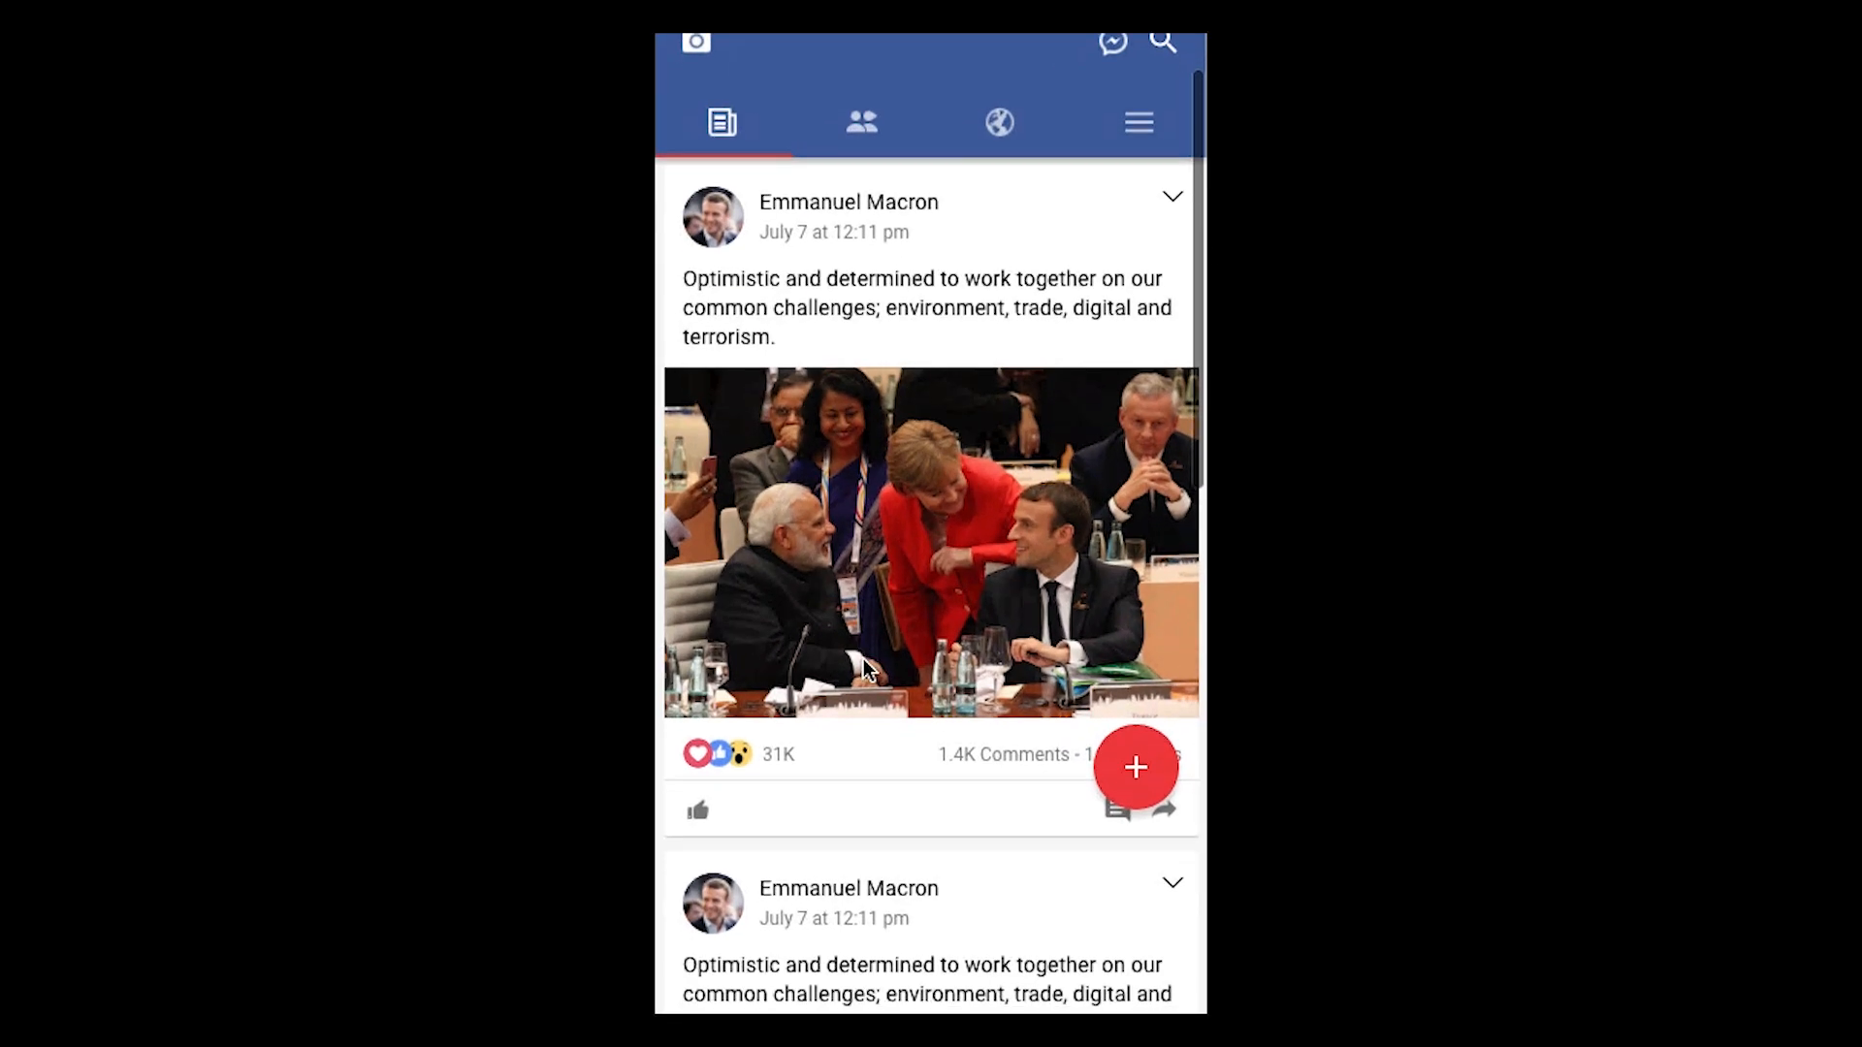
{"action": "scroll", "coordinate": [864, 659], "scroll_direction": "down", "scroll_amount": 10}
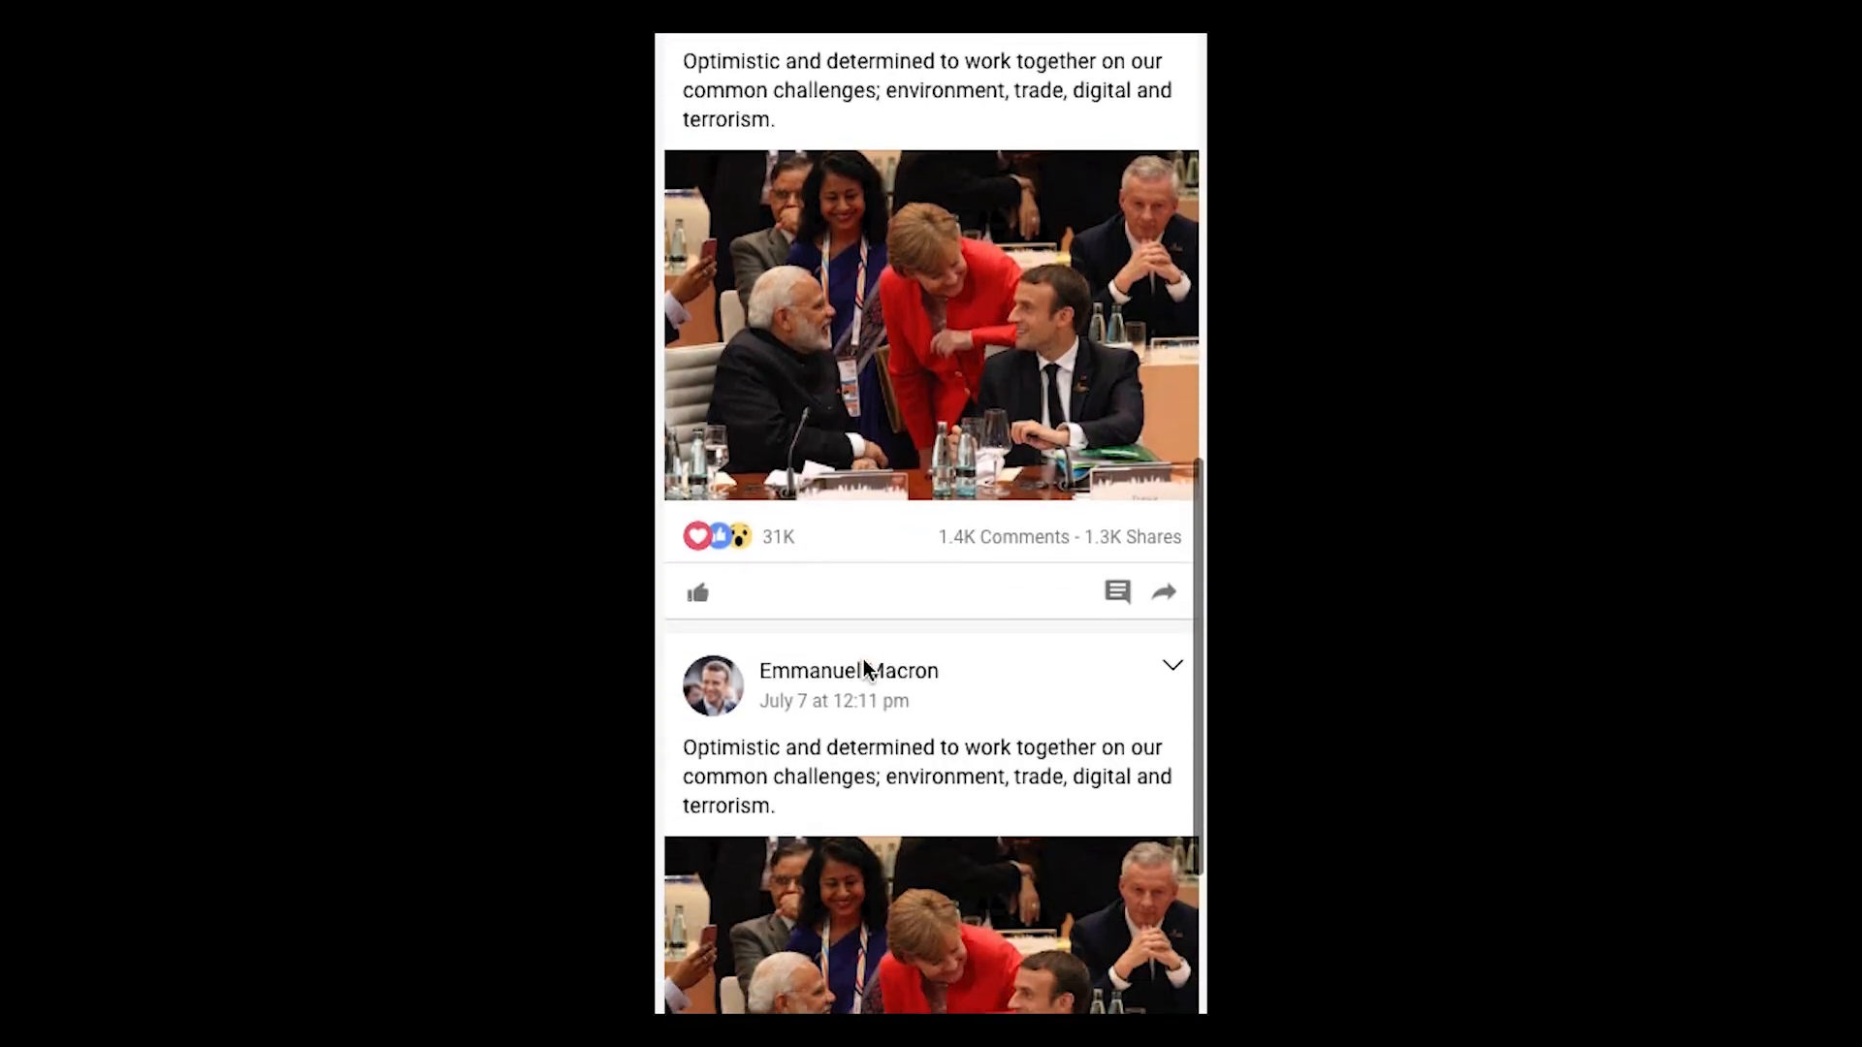
{"action": "scroll", "coordinate": [863, 659], "scroll_direction": "up", "scroll_amount": 10}
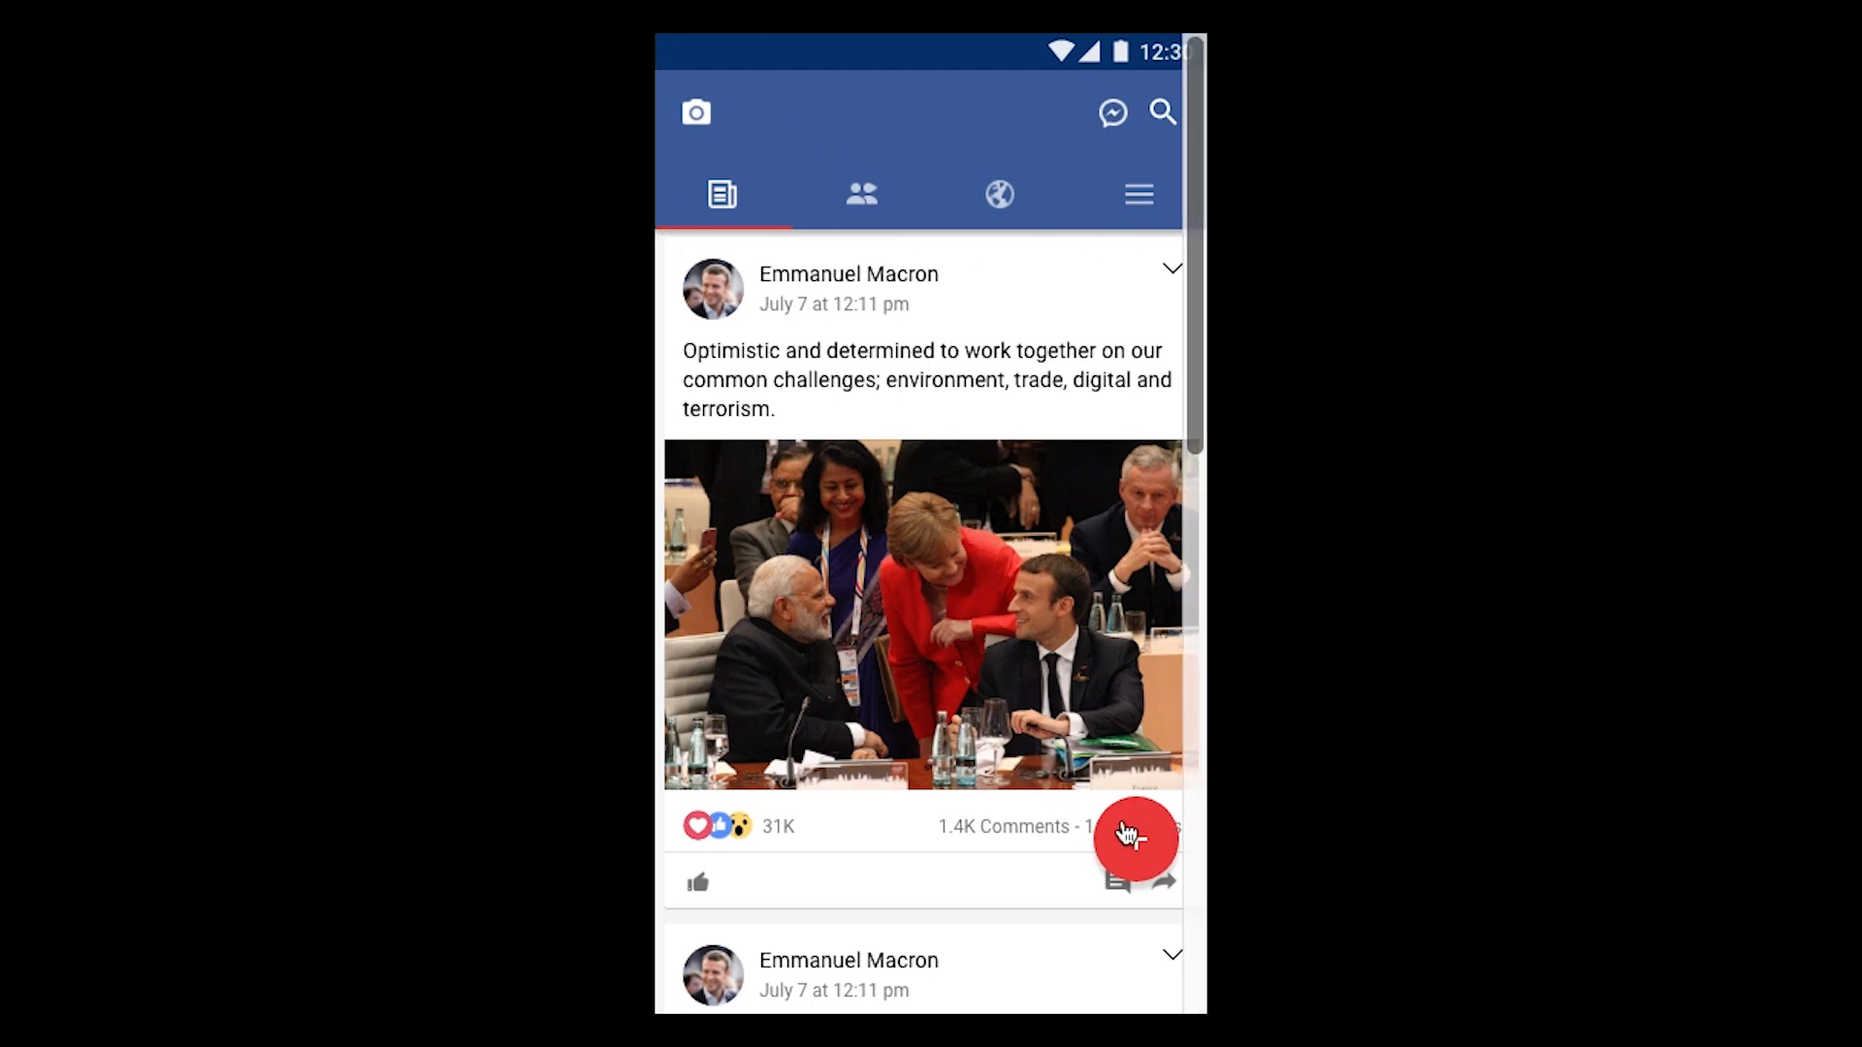
{"action": "scroll", "coordinate": [860, 679], "scroll_direction": "down", "scroll_amount": 2}
{"action": "scroll", "coordinate": [857, 671], "scroll_direction": "down", "scroll_amount": 10}
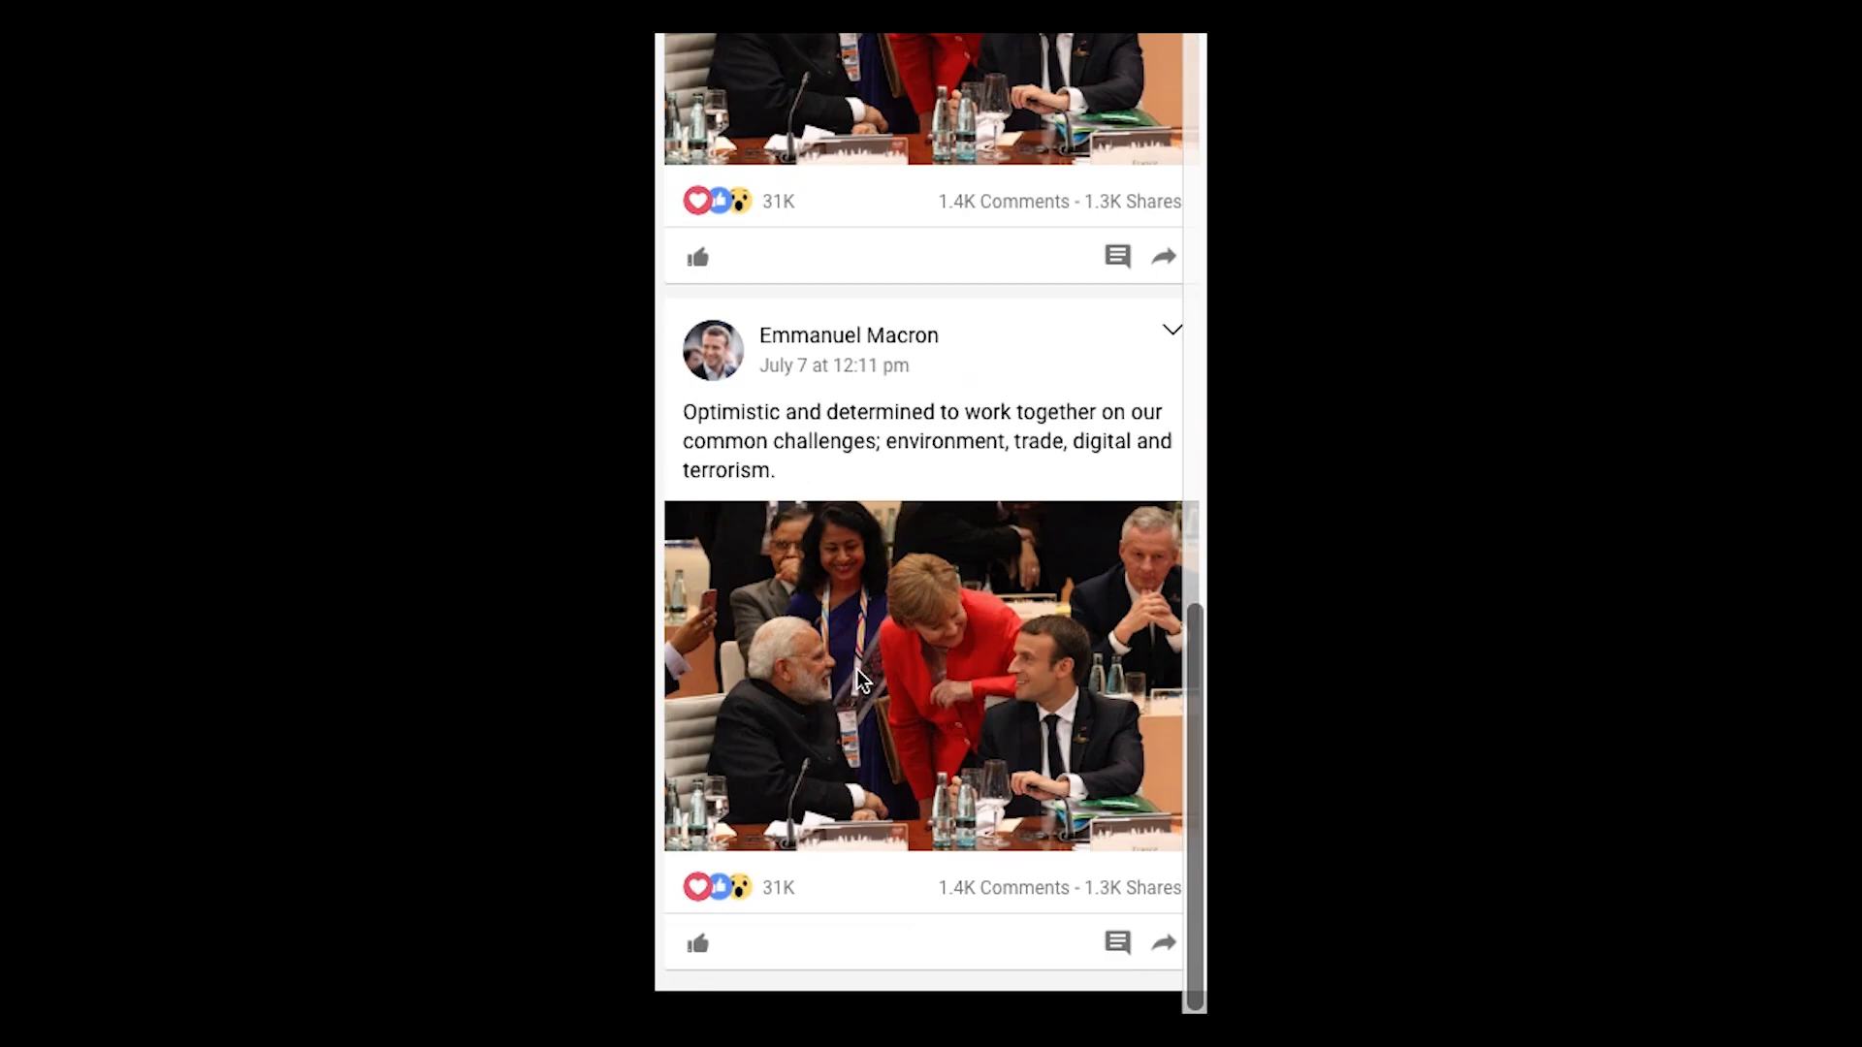
{"action": "scroll", "coordinate": [857, 672], "scroll_direction": "up", "scroll_amount": 12}
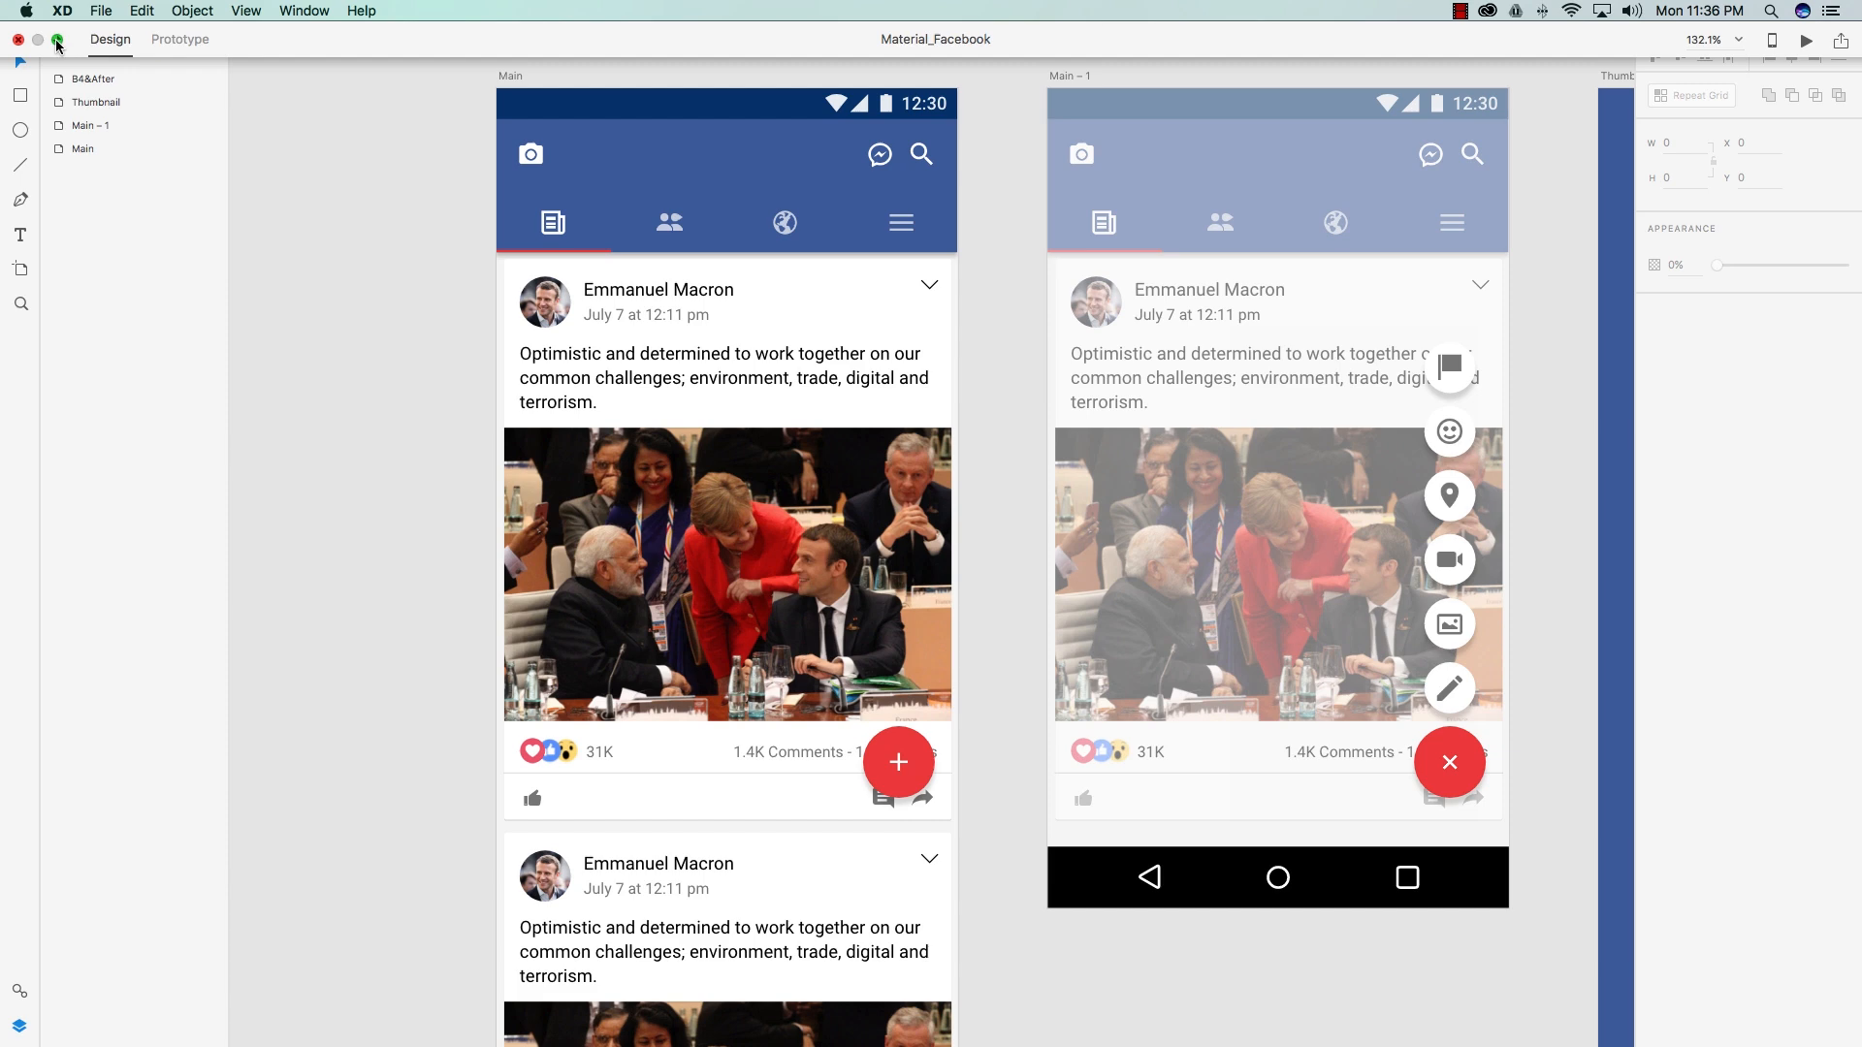
Step: Exit full screen so the desktop's two .jpg image files show beside the XD window
{"action": "scroll", "coordinate": [670, 380], "scroll_direction": "down", "scroll_amount": 2}
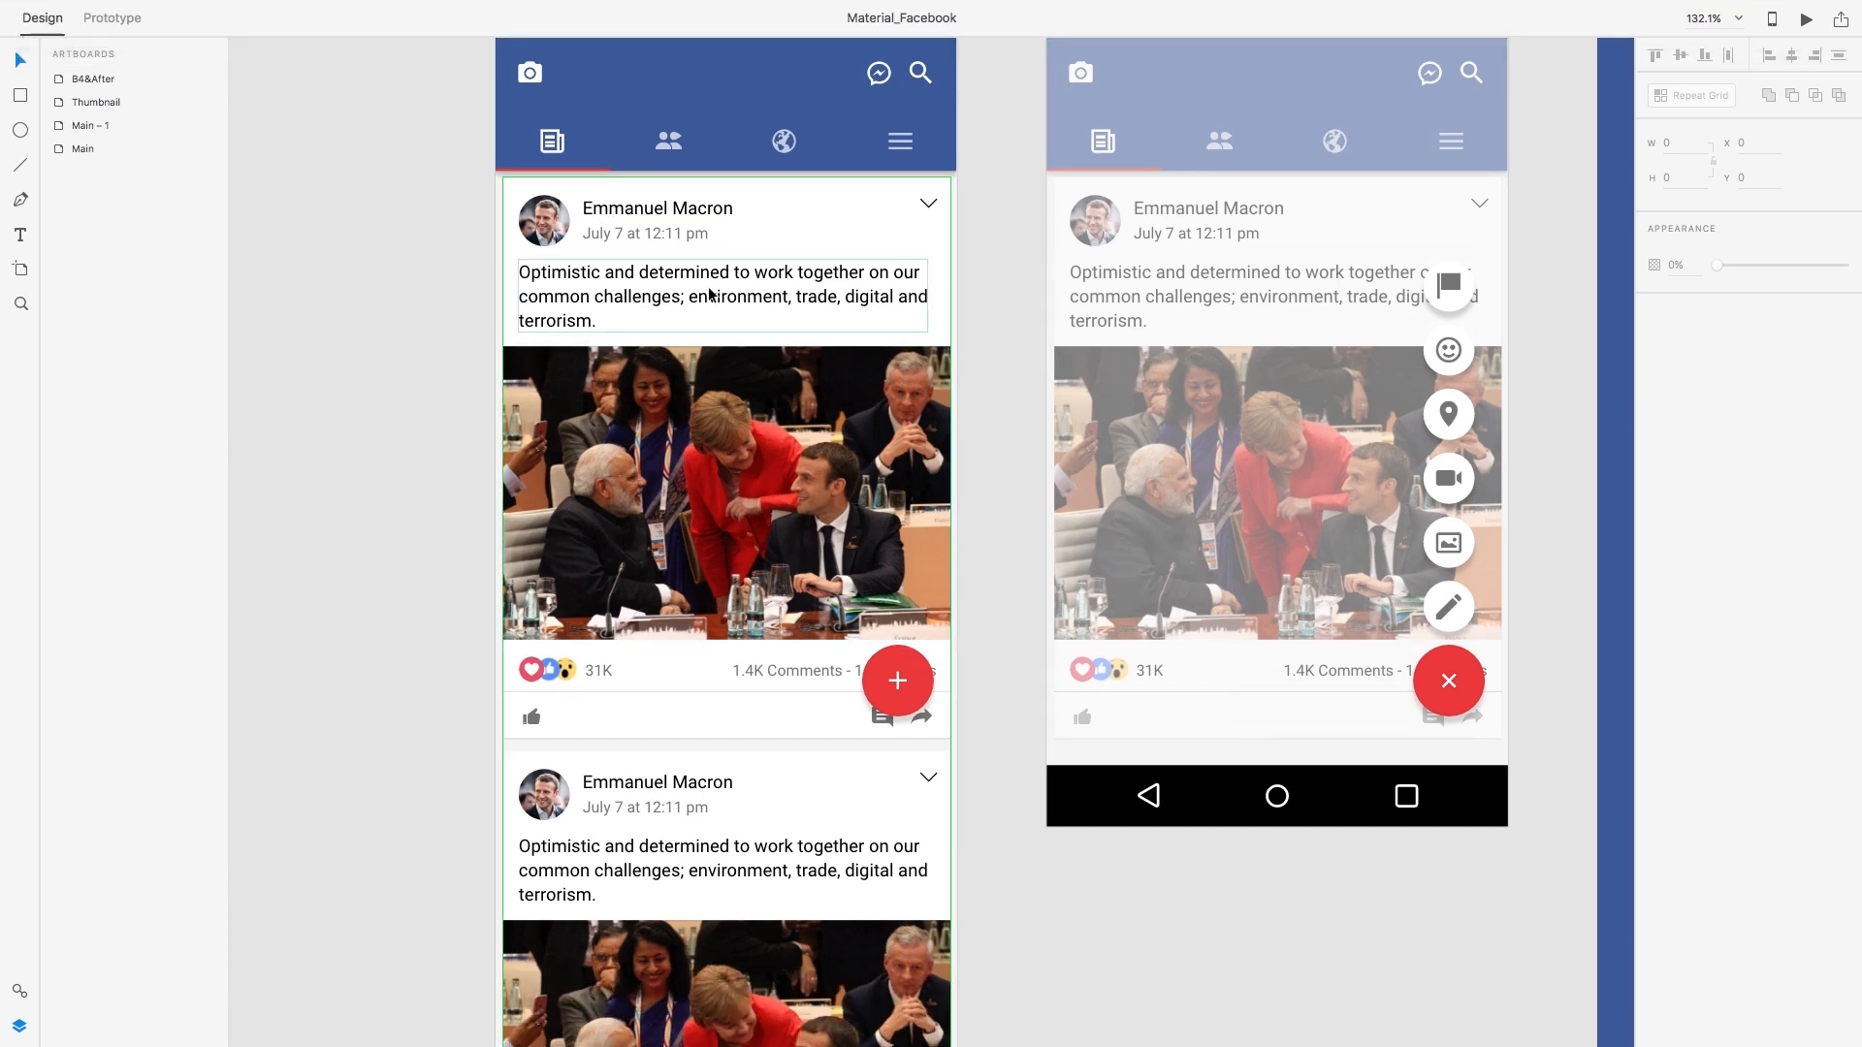
{"action": "scroll", "coordinate": [628, 236], "scroll_direction": "down", "scroll_amount": 8}
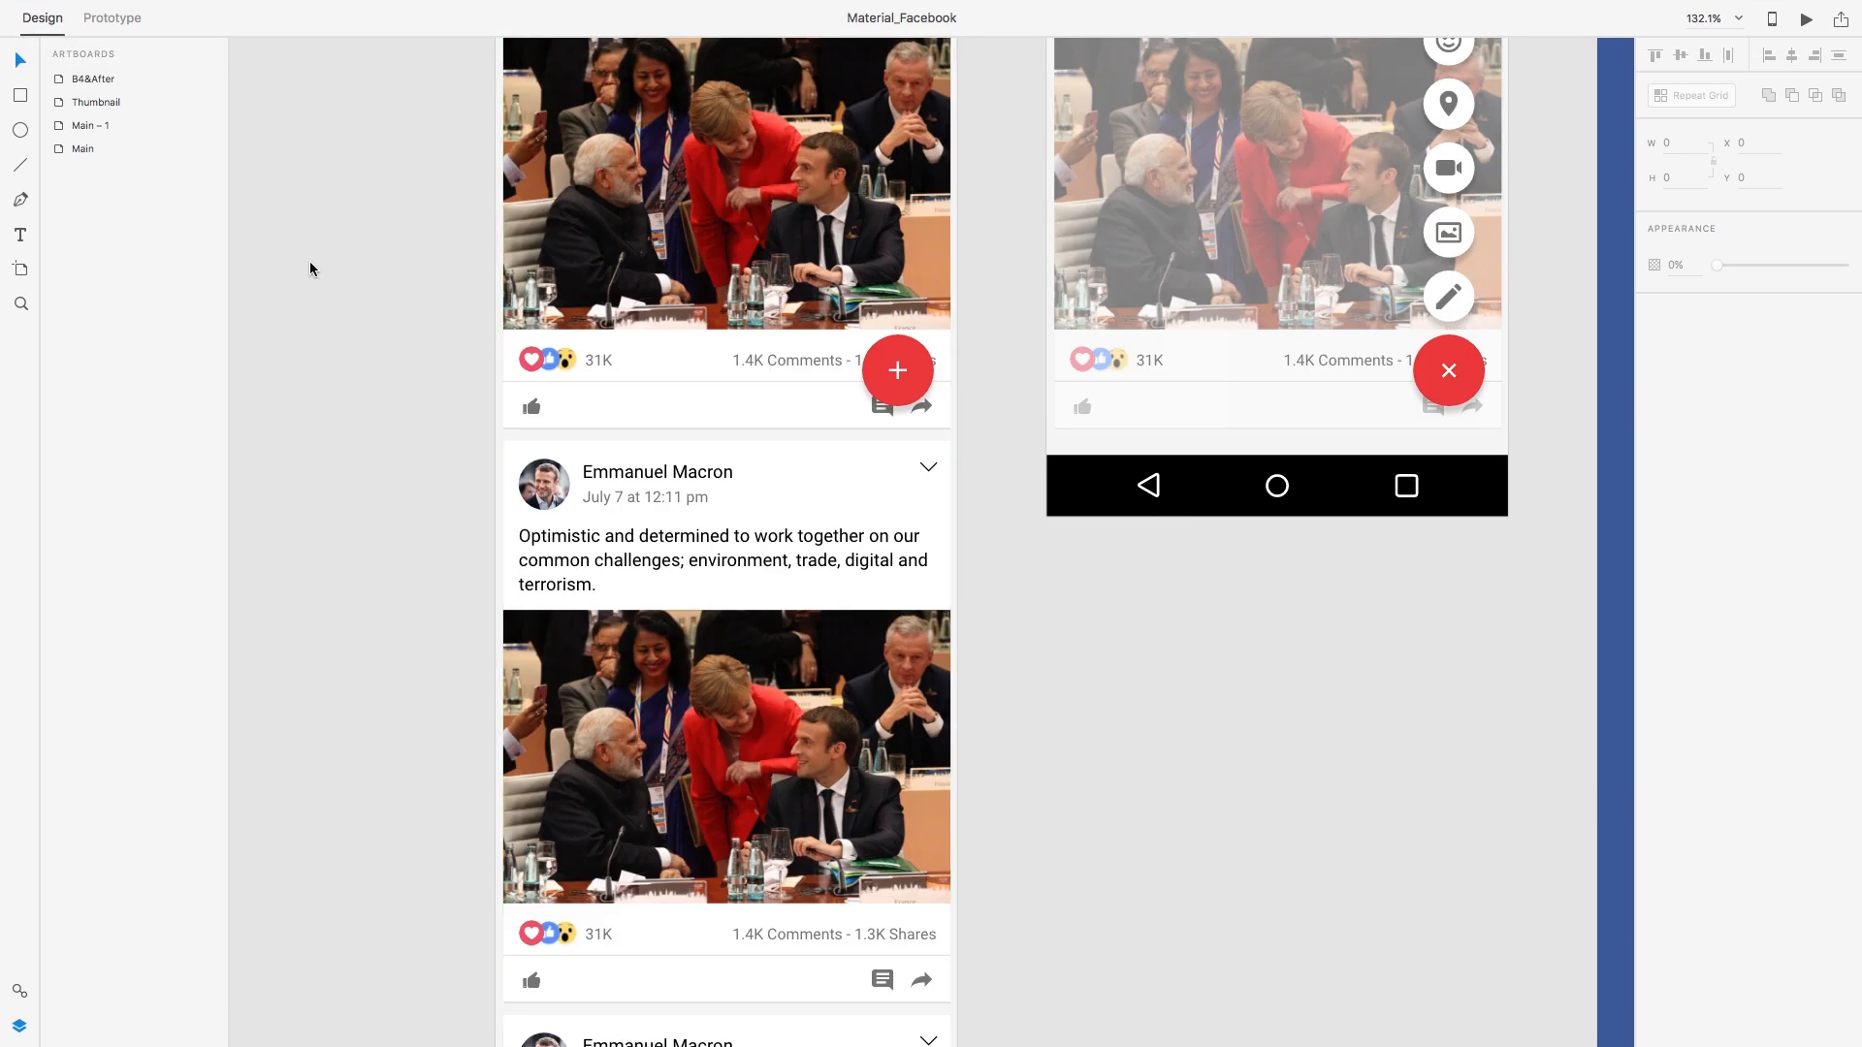
{"action": "left_click", "coordinate": [57, 40]}
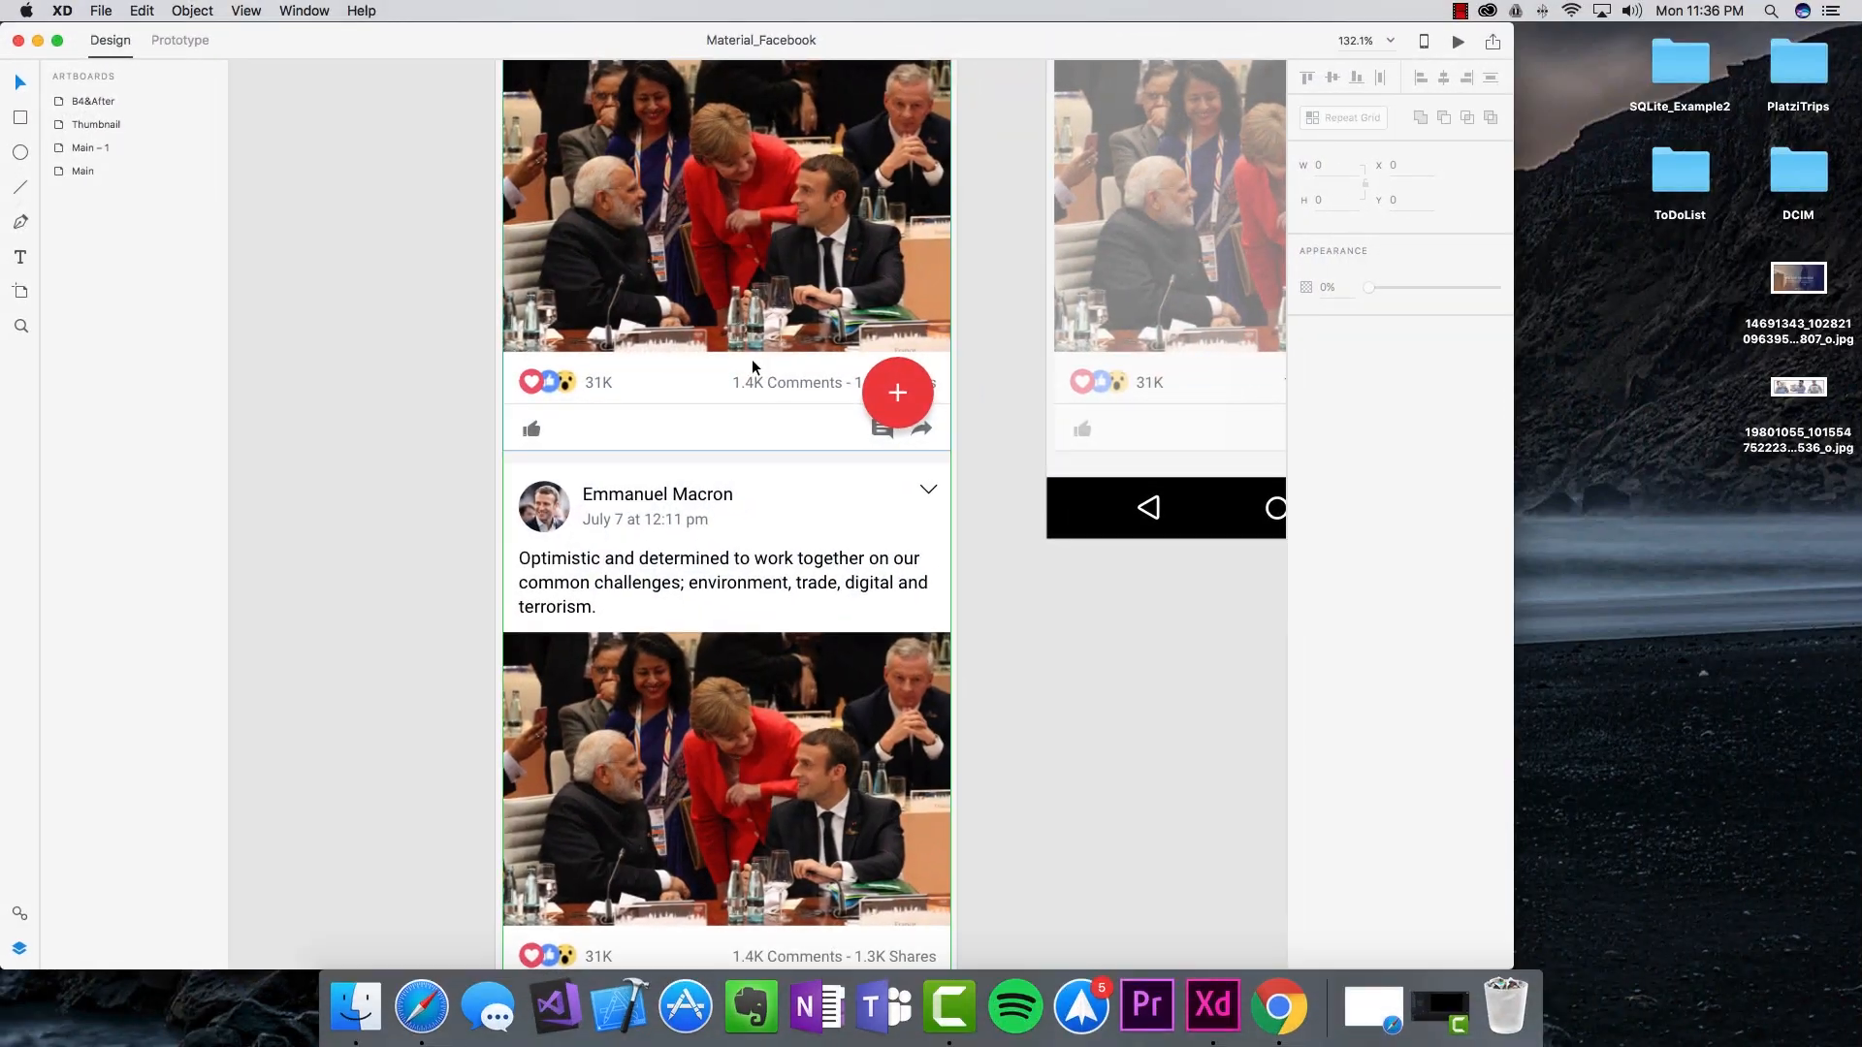
{"action": "scroll", "coordinate": [828, 495], "scroll_direction": "down", "scroll_amount": 6}
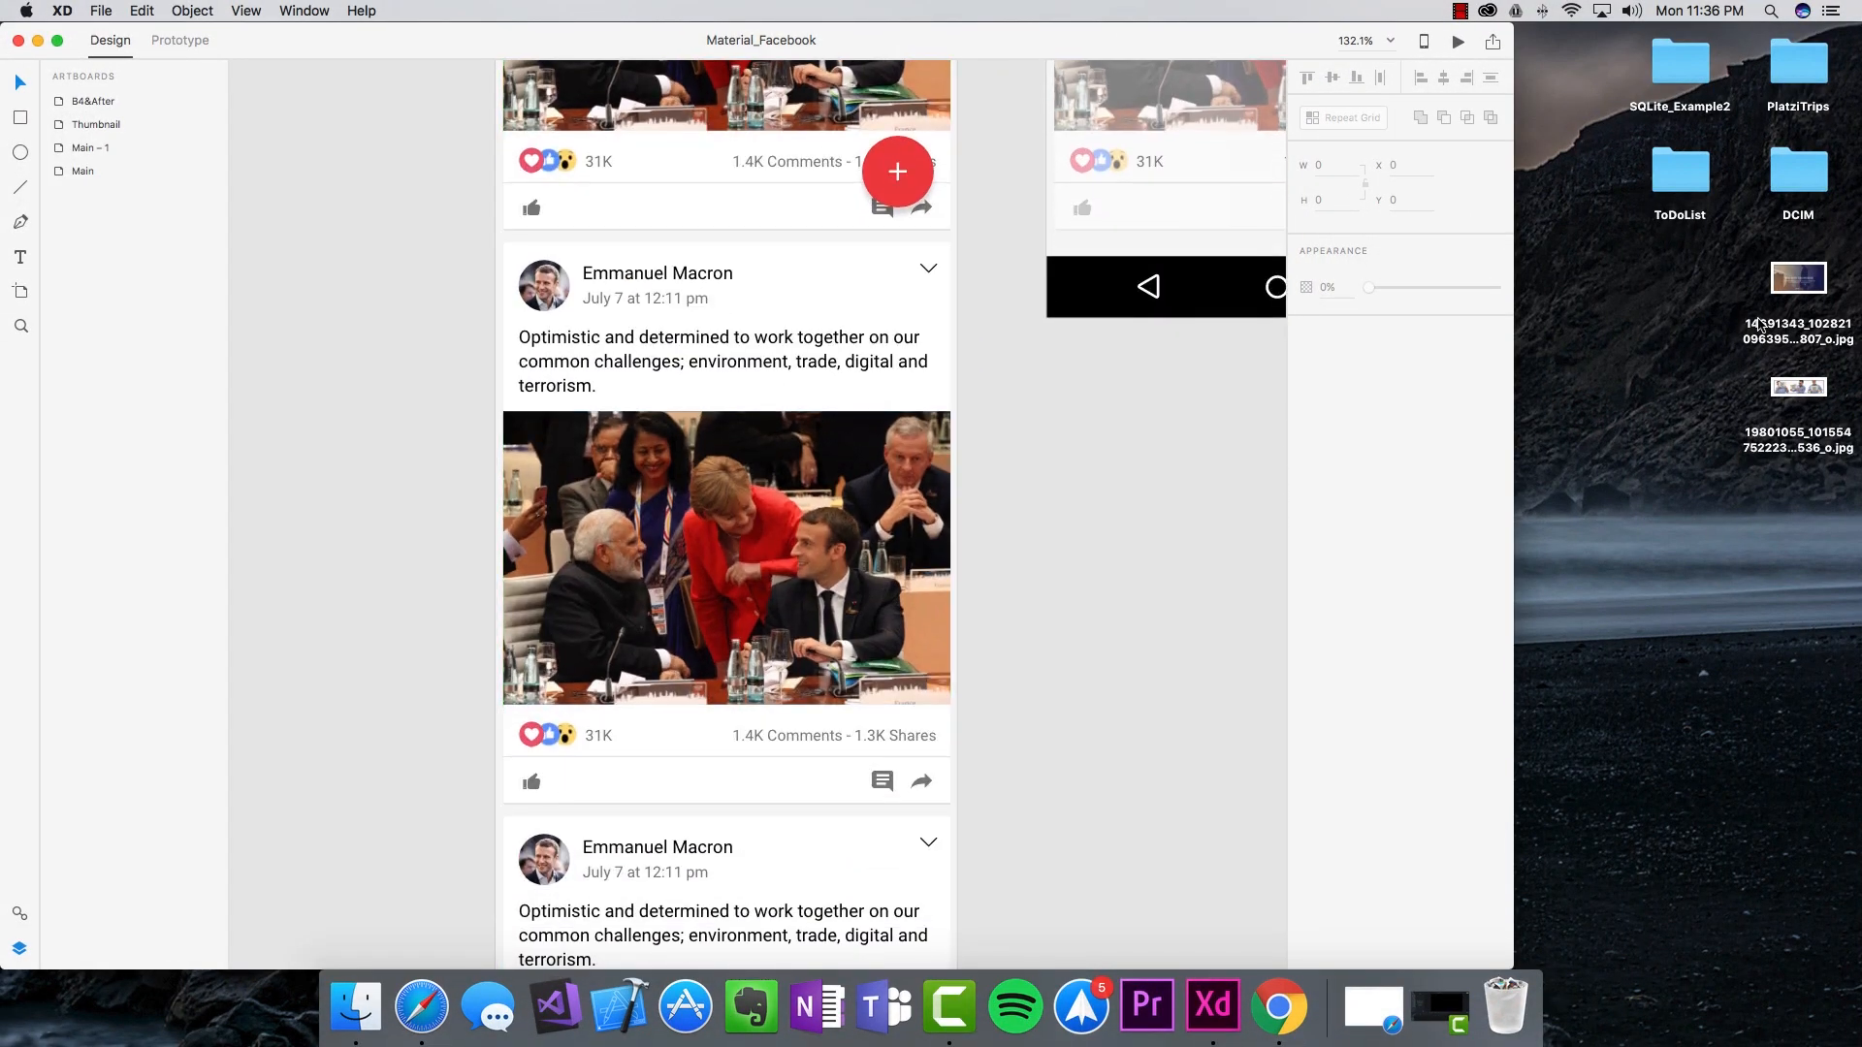
{"action": "left_click_drag", "start_coordinate": [1812, 278], "coordinate": [739, 525]}
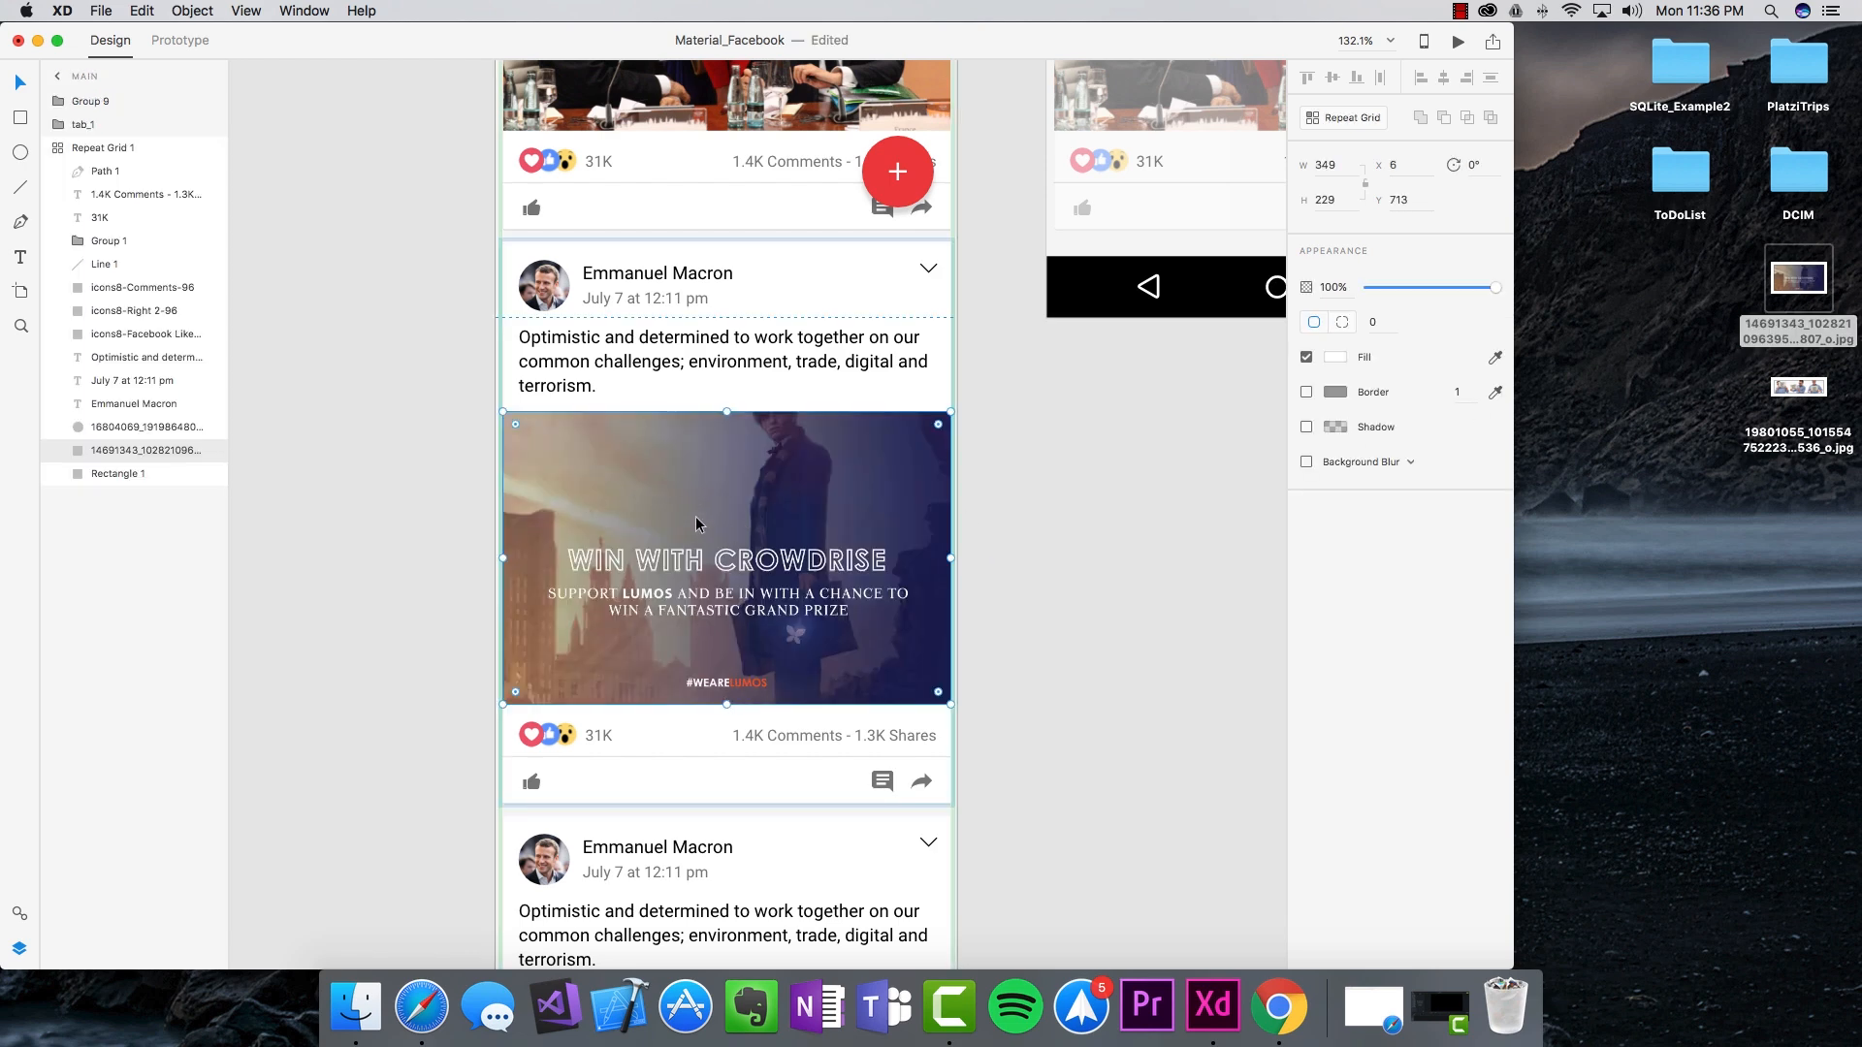
{"action": "scroll", "coordinate": [686, 505], "scroll_direction": "down", "scroll_amount": 12}
{"action": "left_click_drag", "start_coordinate": [1804, 390], "coordinate": [759, 658]}
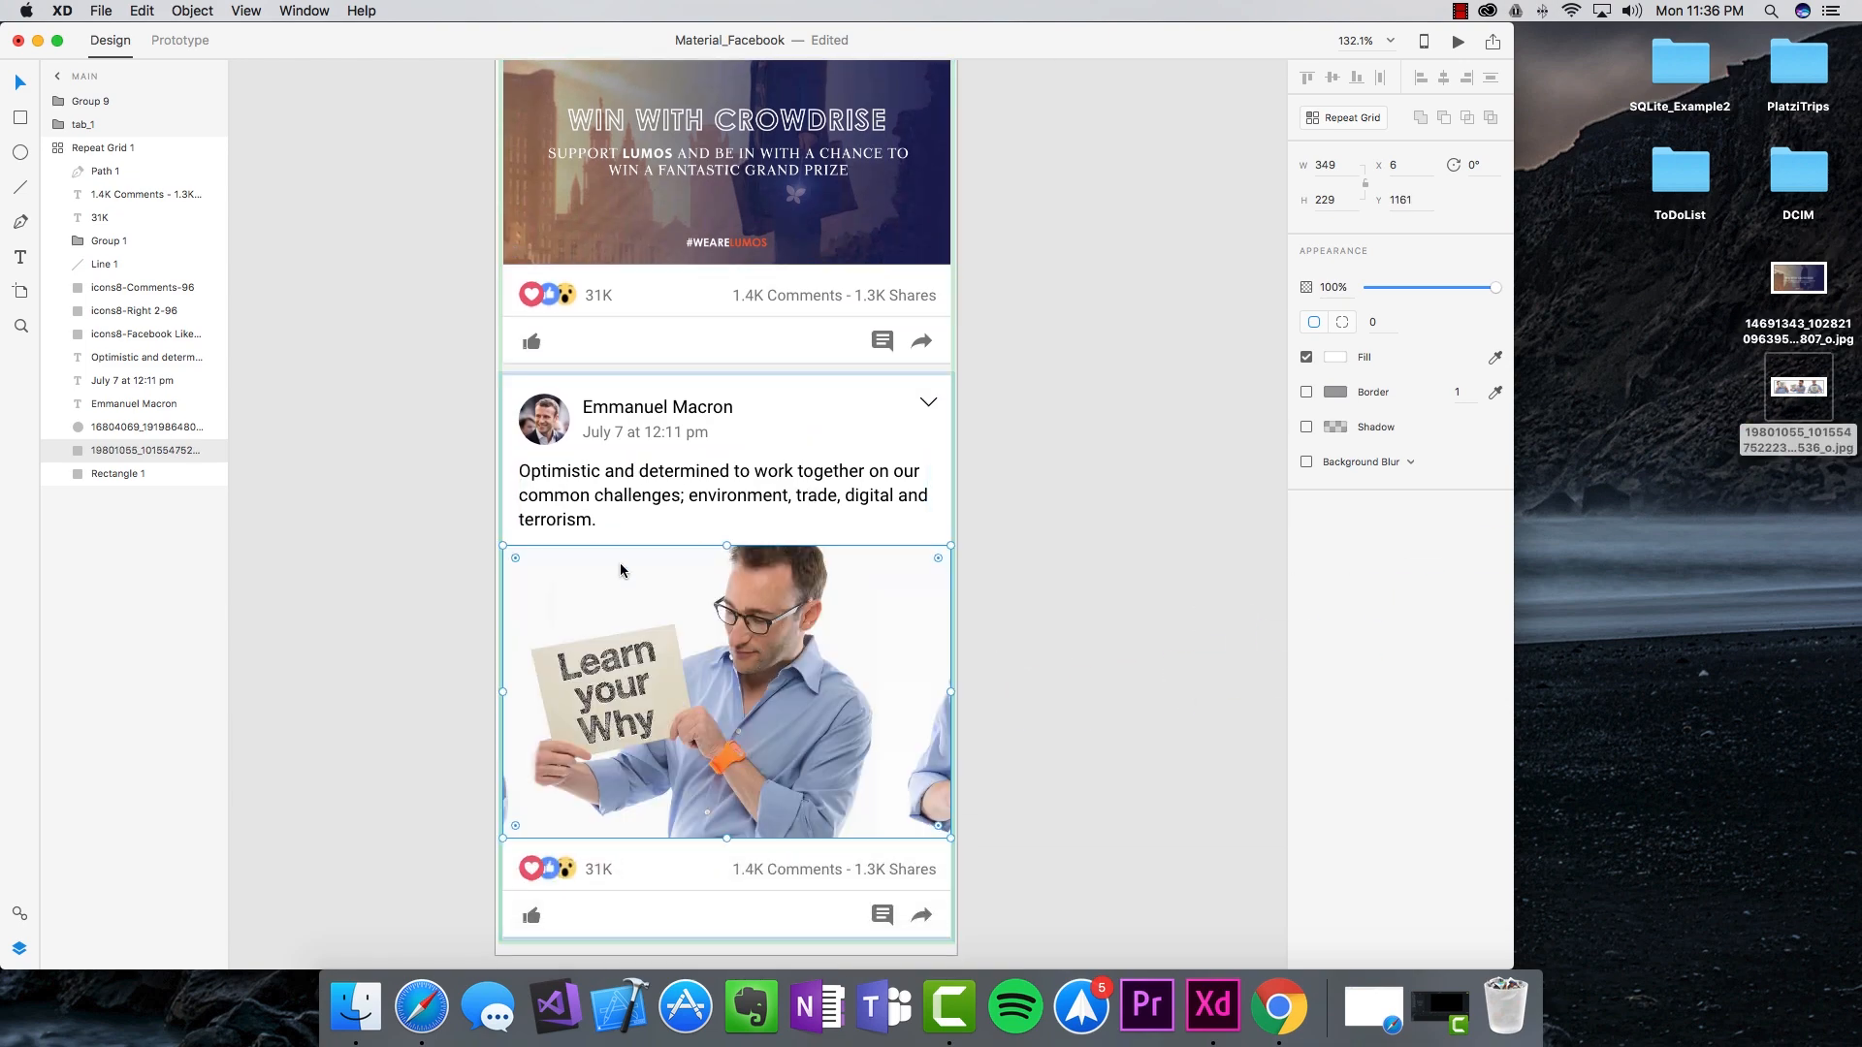
{"action": "scroll", "coordinate": [677, 636], "scroll_direction": "up", "scroll_amount": 12}
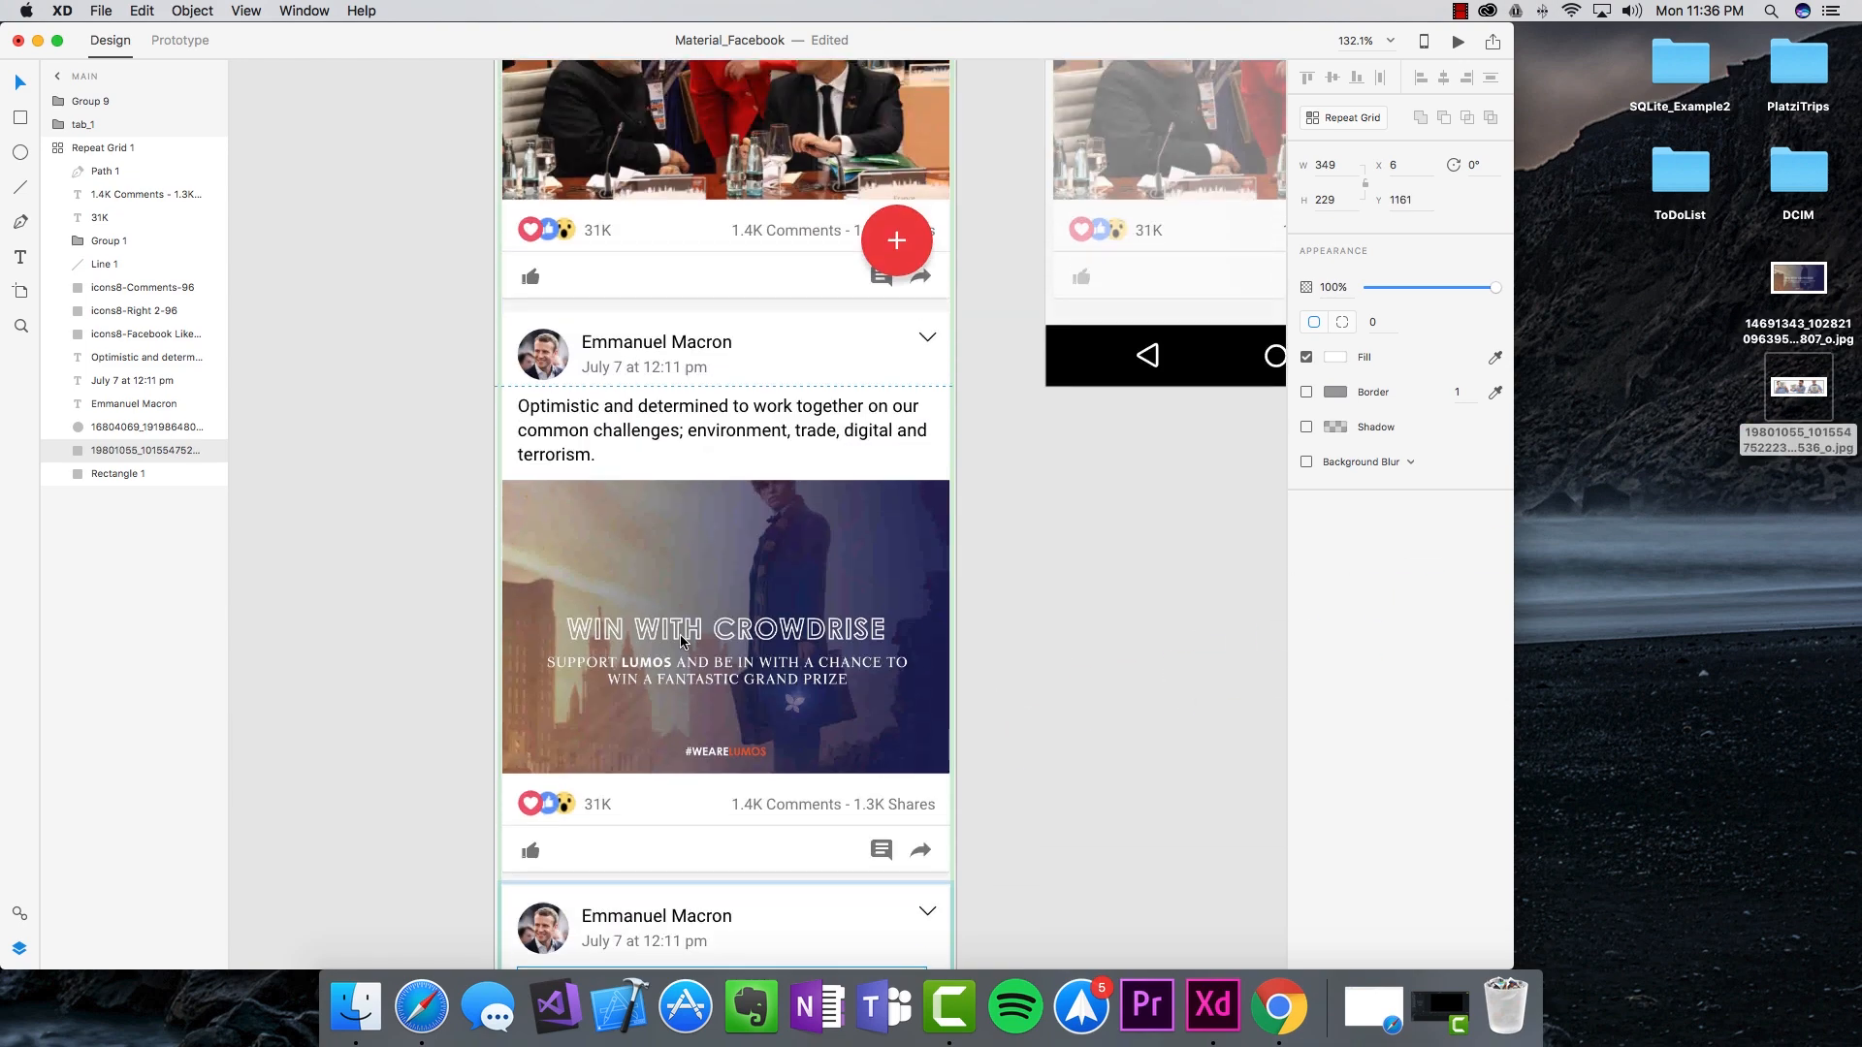
{"action": "scroll", "coordinate": [683, 641], "scroll_direction": "up", "scroll_amount": 2}
Step: Rewrite the Crowdrise post as J.K. Rowling's, with the pasted Lumos caption and a June 7 date
{"action": "double_click", "coordinate": [670, 437]}
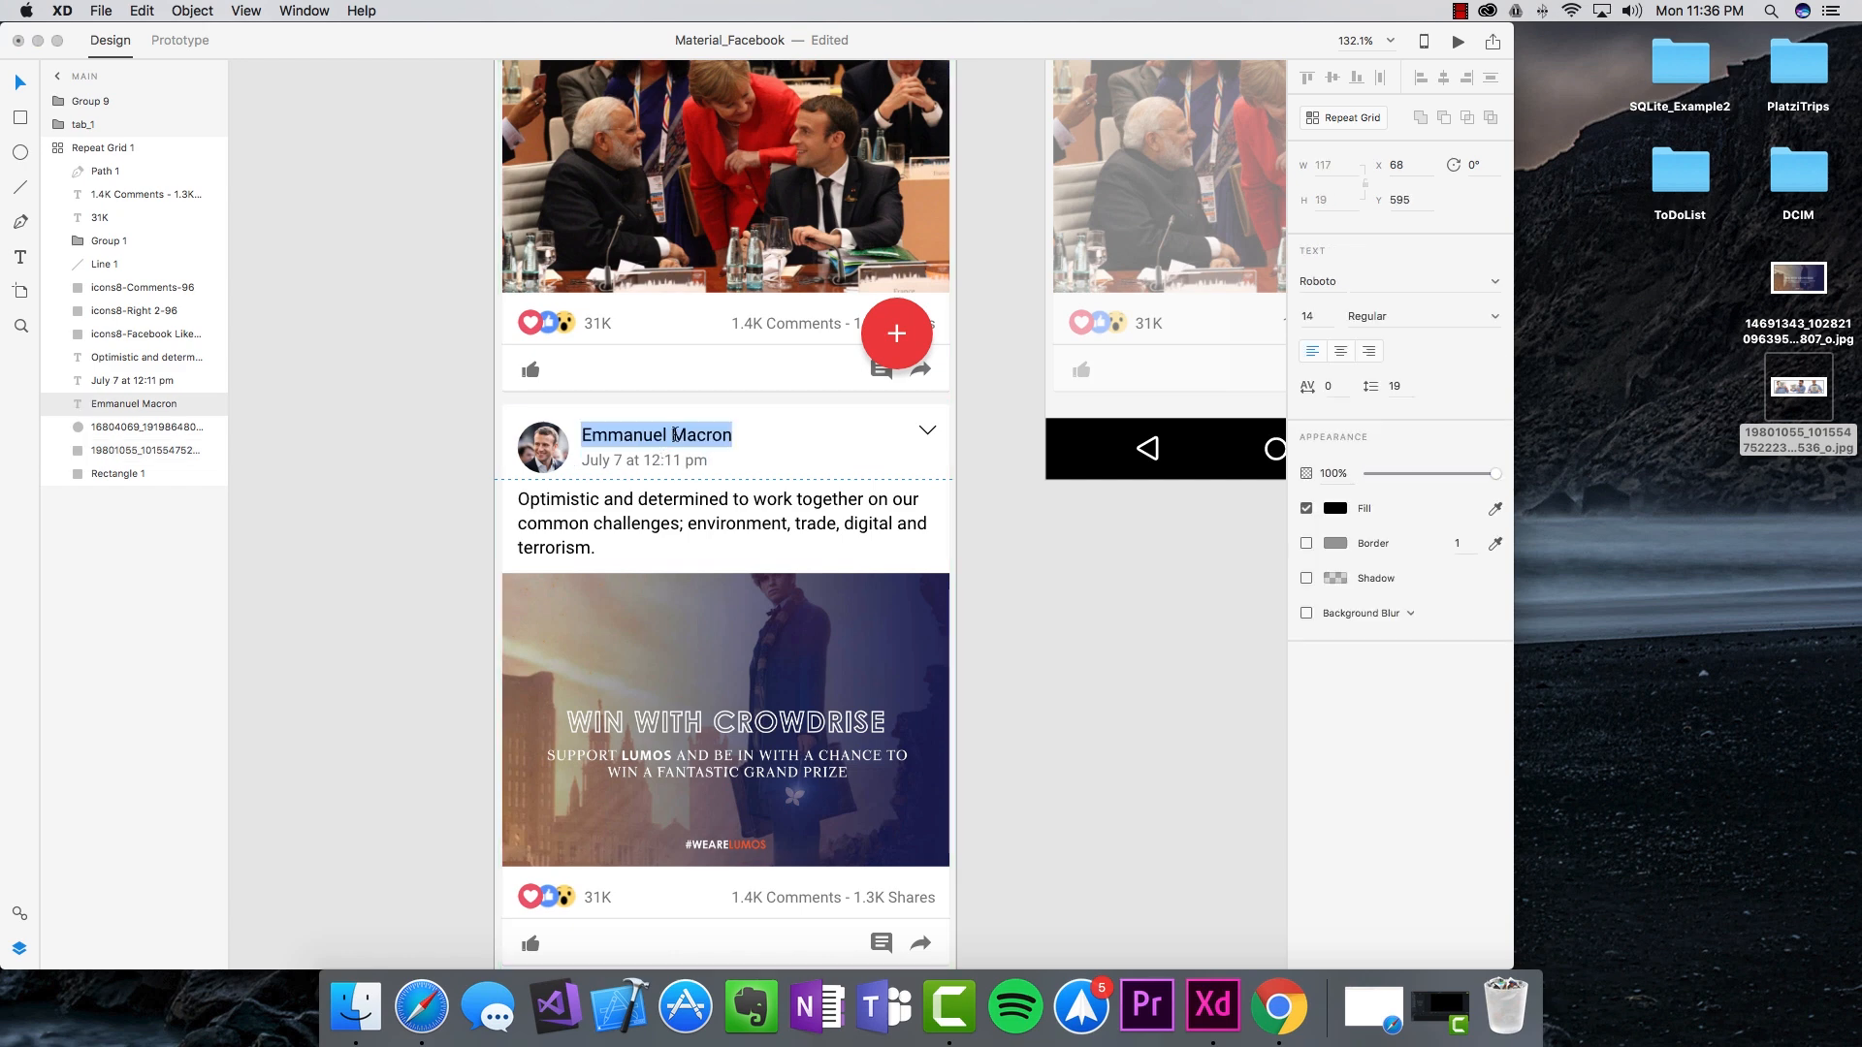
{"action": "type", "text": "J.K. Rowling"}
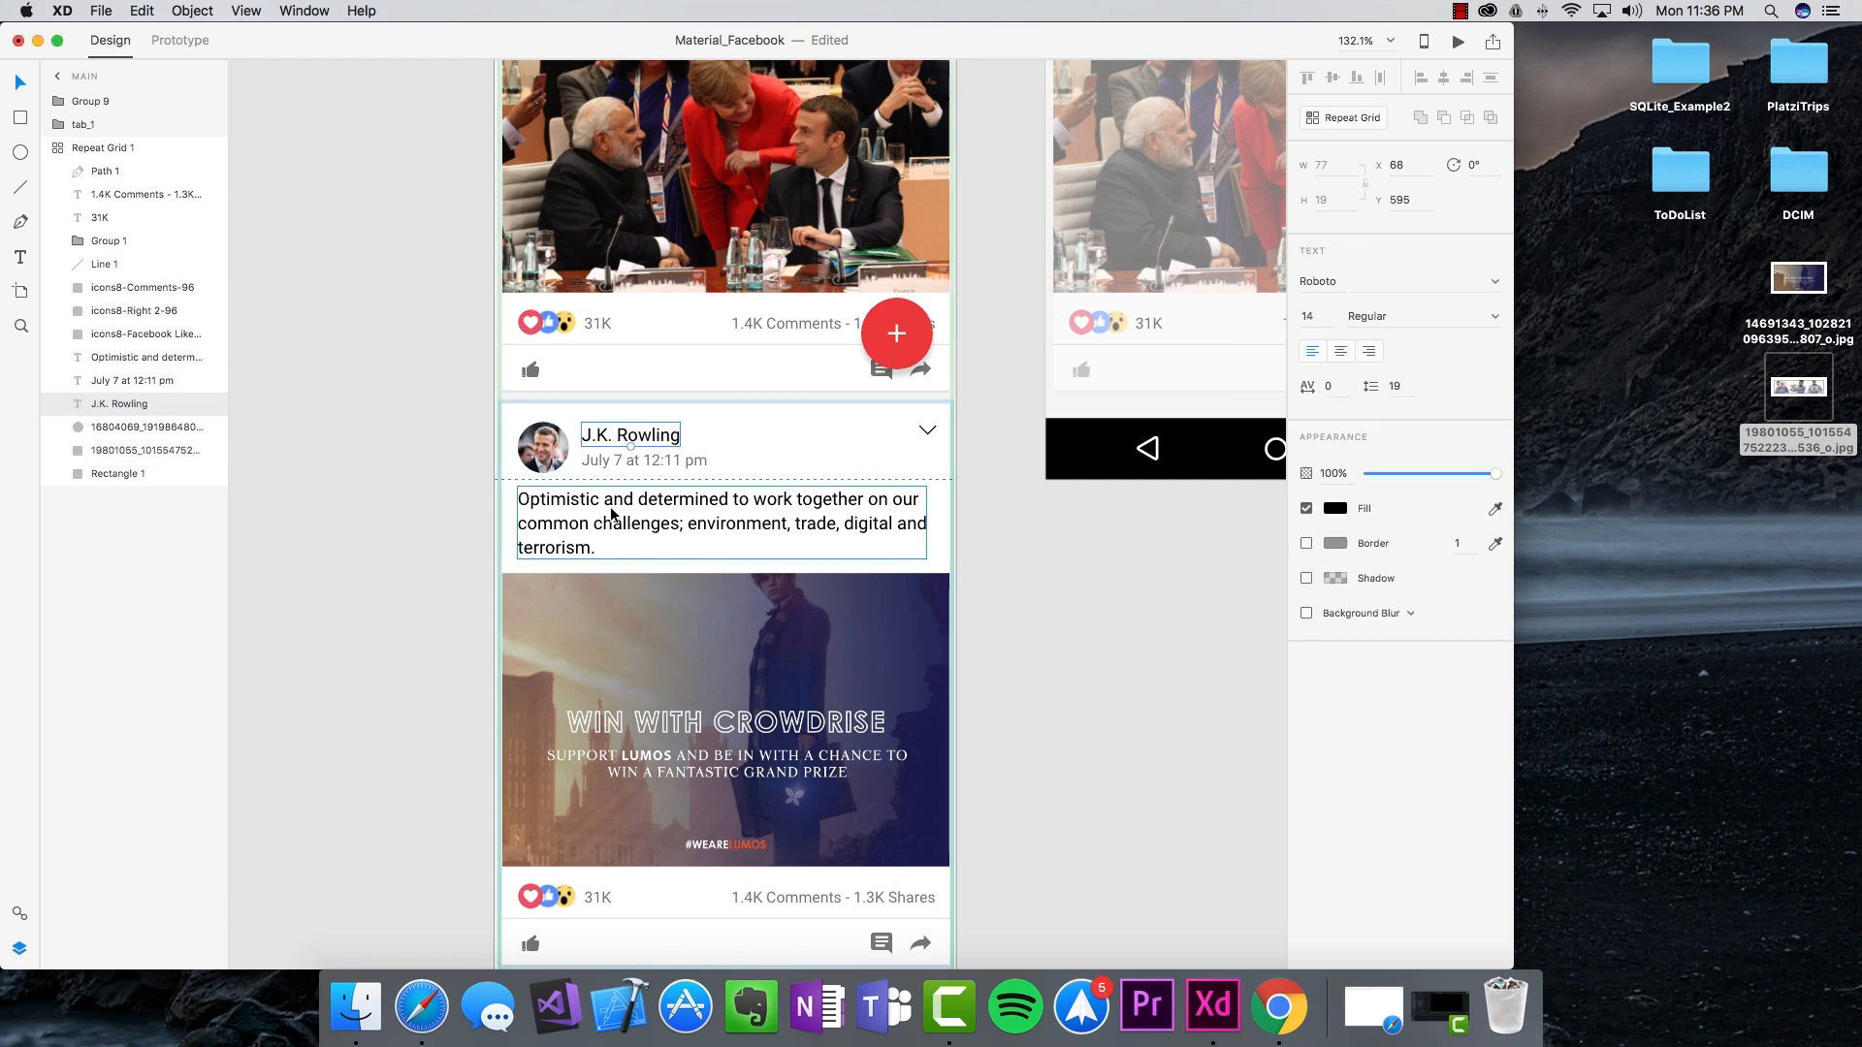
{"action": "double_click", "coordinate": [595, 511]}
{"action": "key", "text": "super+v"}
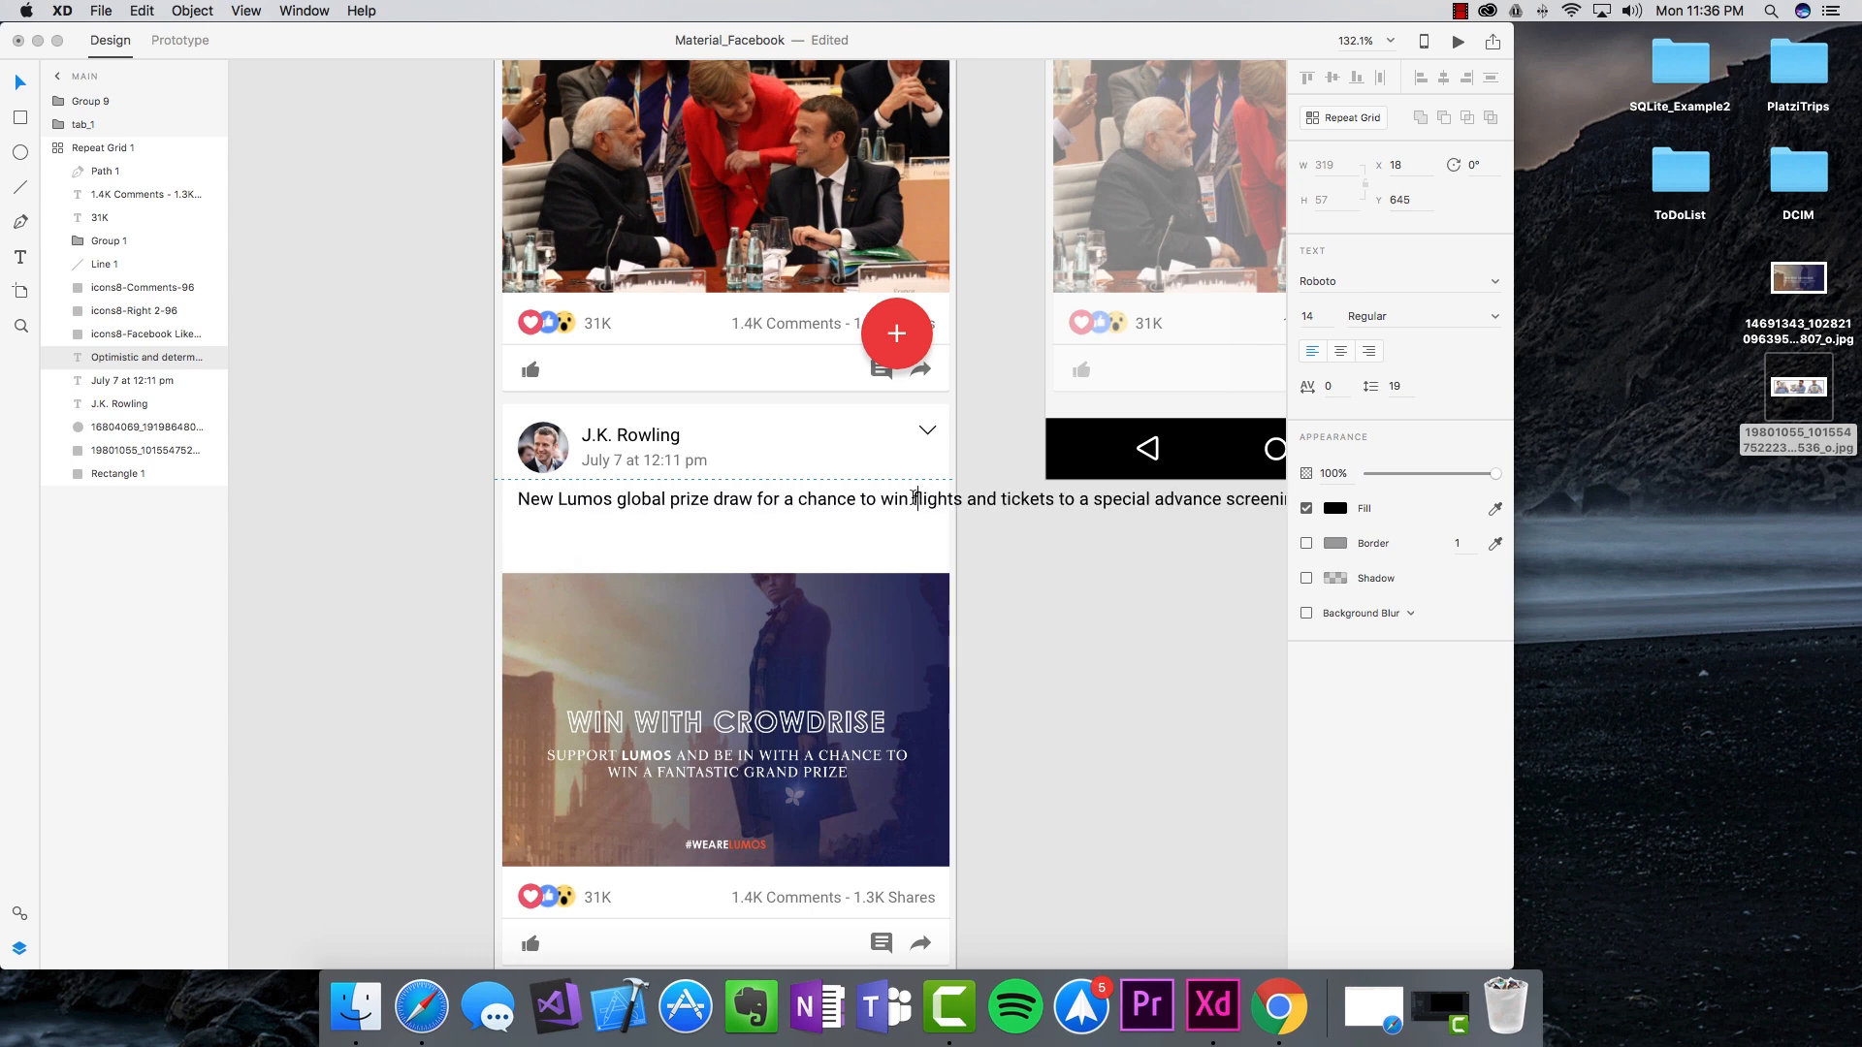
{"action": "key", "text": "Return"}
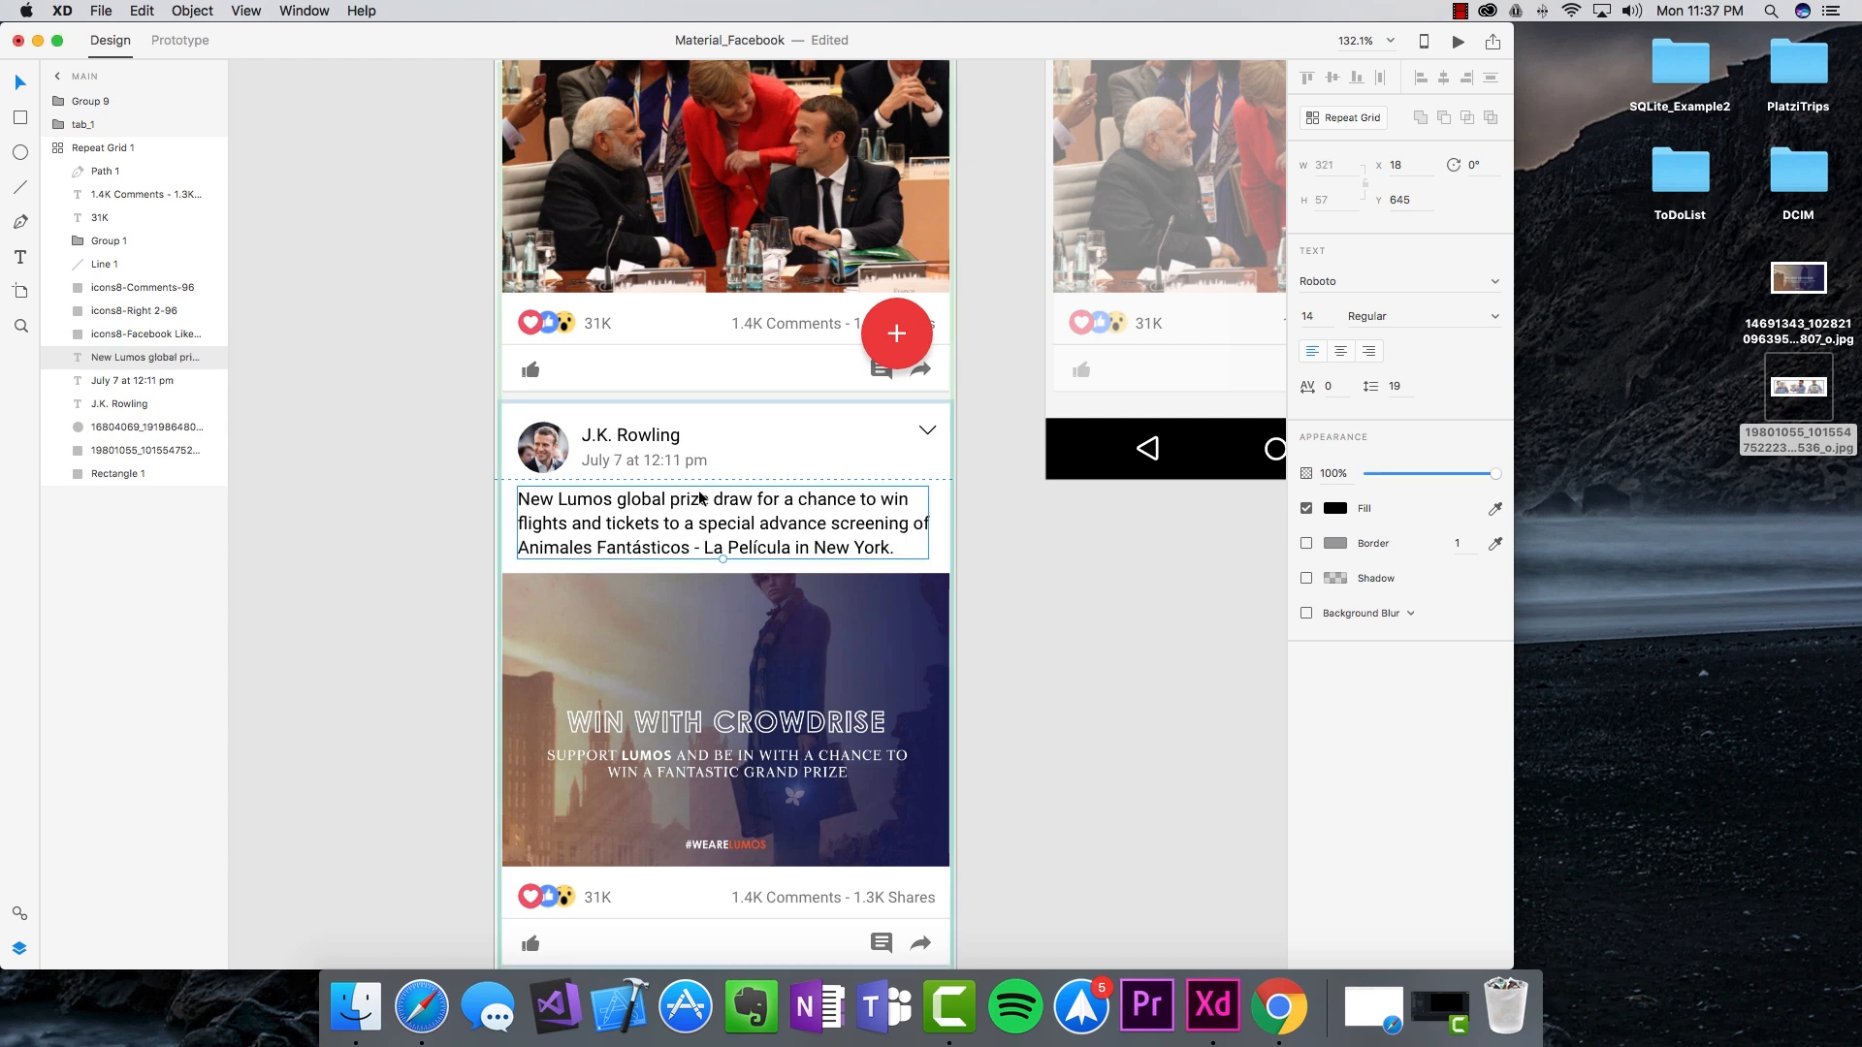
{"action": "left_click", "coordinate": [616, 464]}
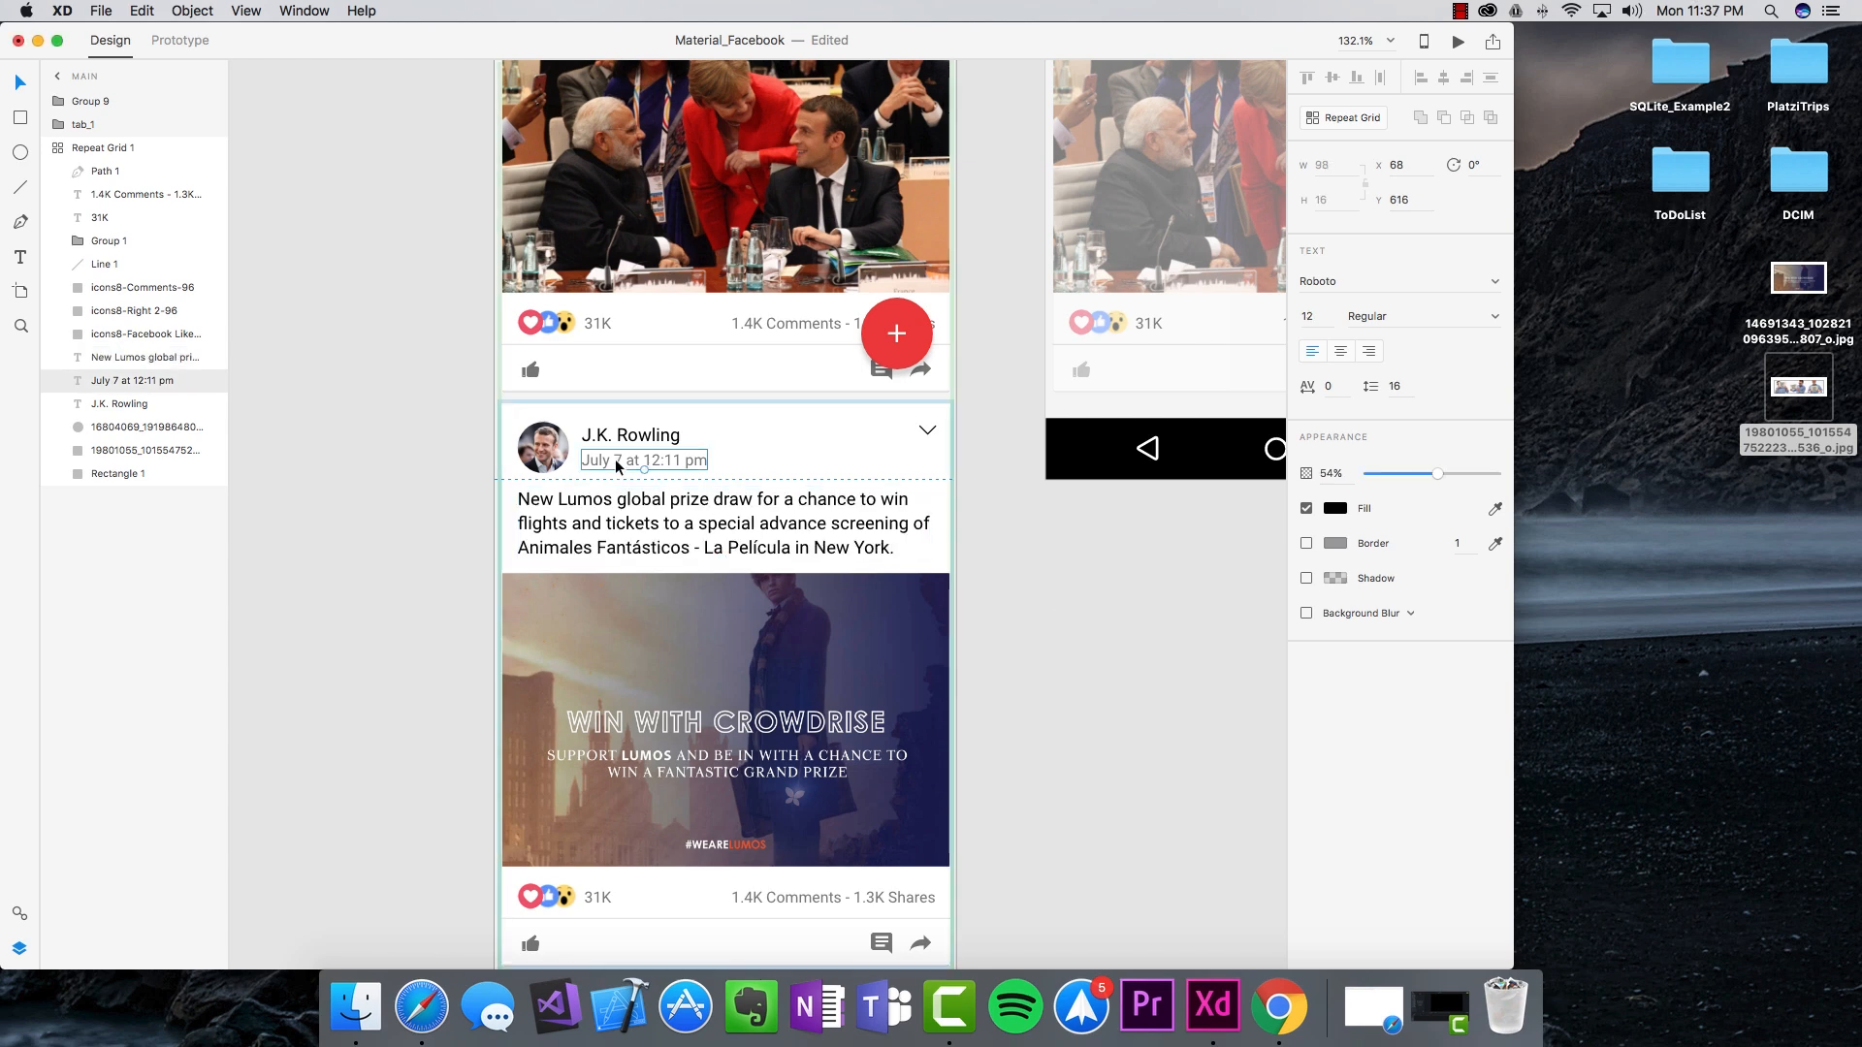
{"action": "double_click", "coordinate": [599, 464]}
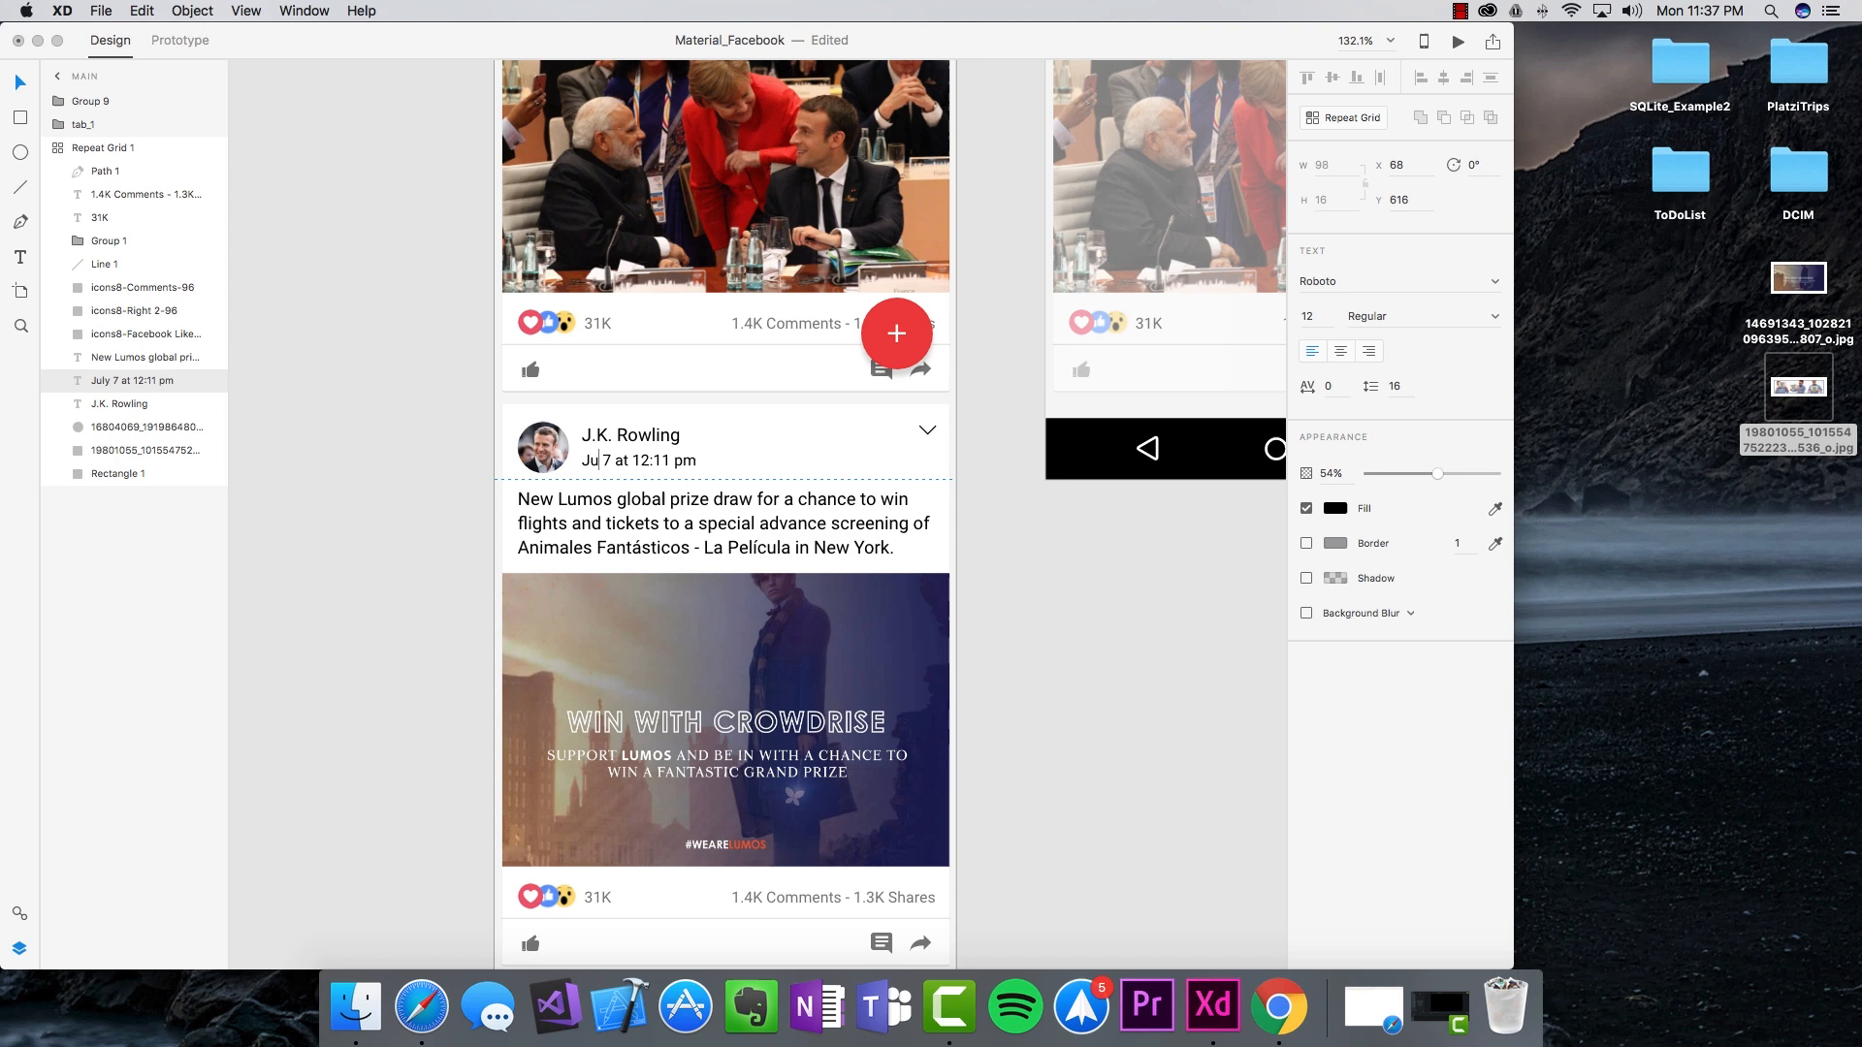
{"action": "left_click", "coordinate": [984, 582]}
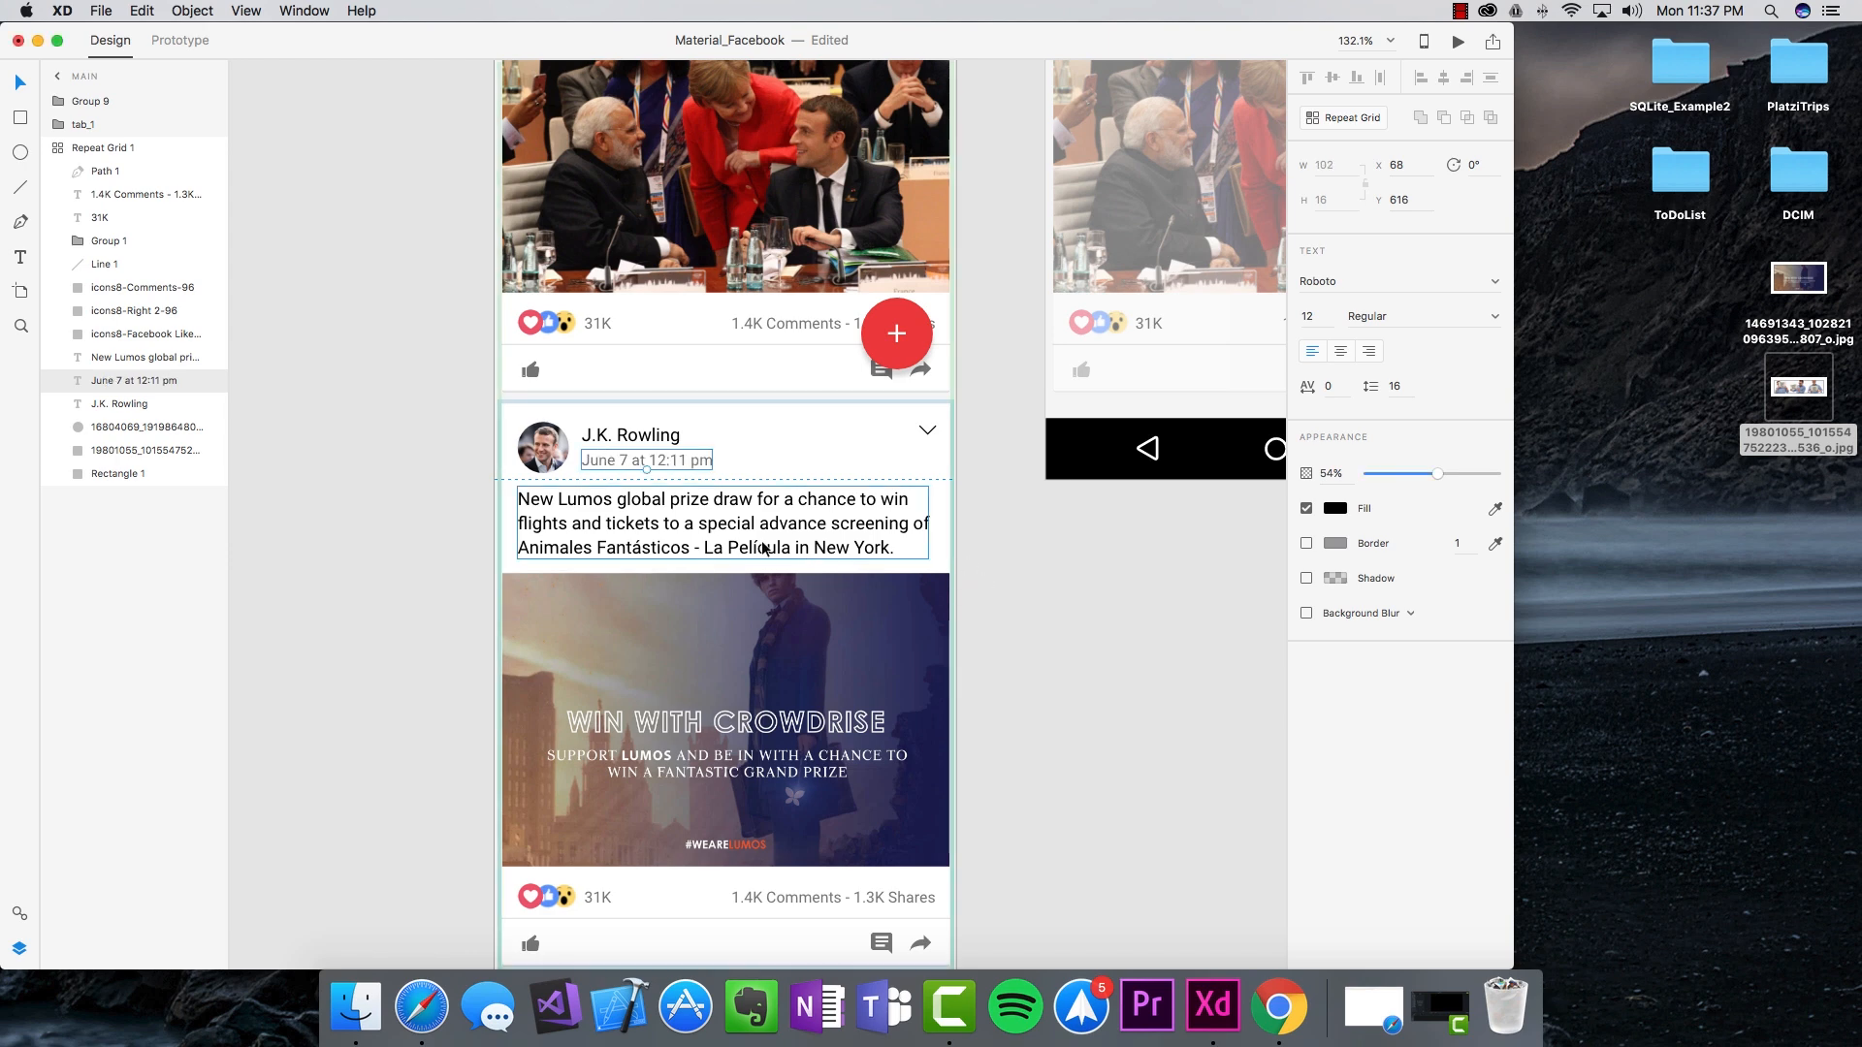
Step: Rename the next post's author to Simon Sinek and paste his quote as a two-line caption
{"action": "scroll", "coordinate": [760, 540], "scroll_direction": "up", "scroll_amount": 3}
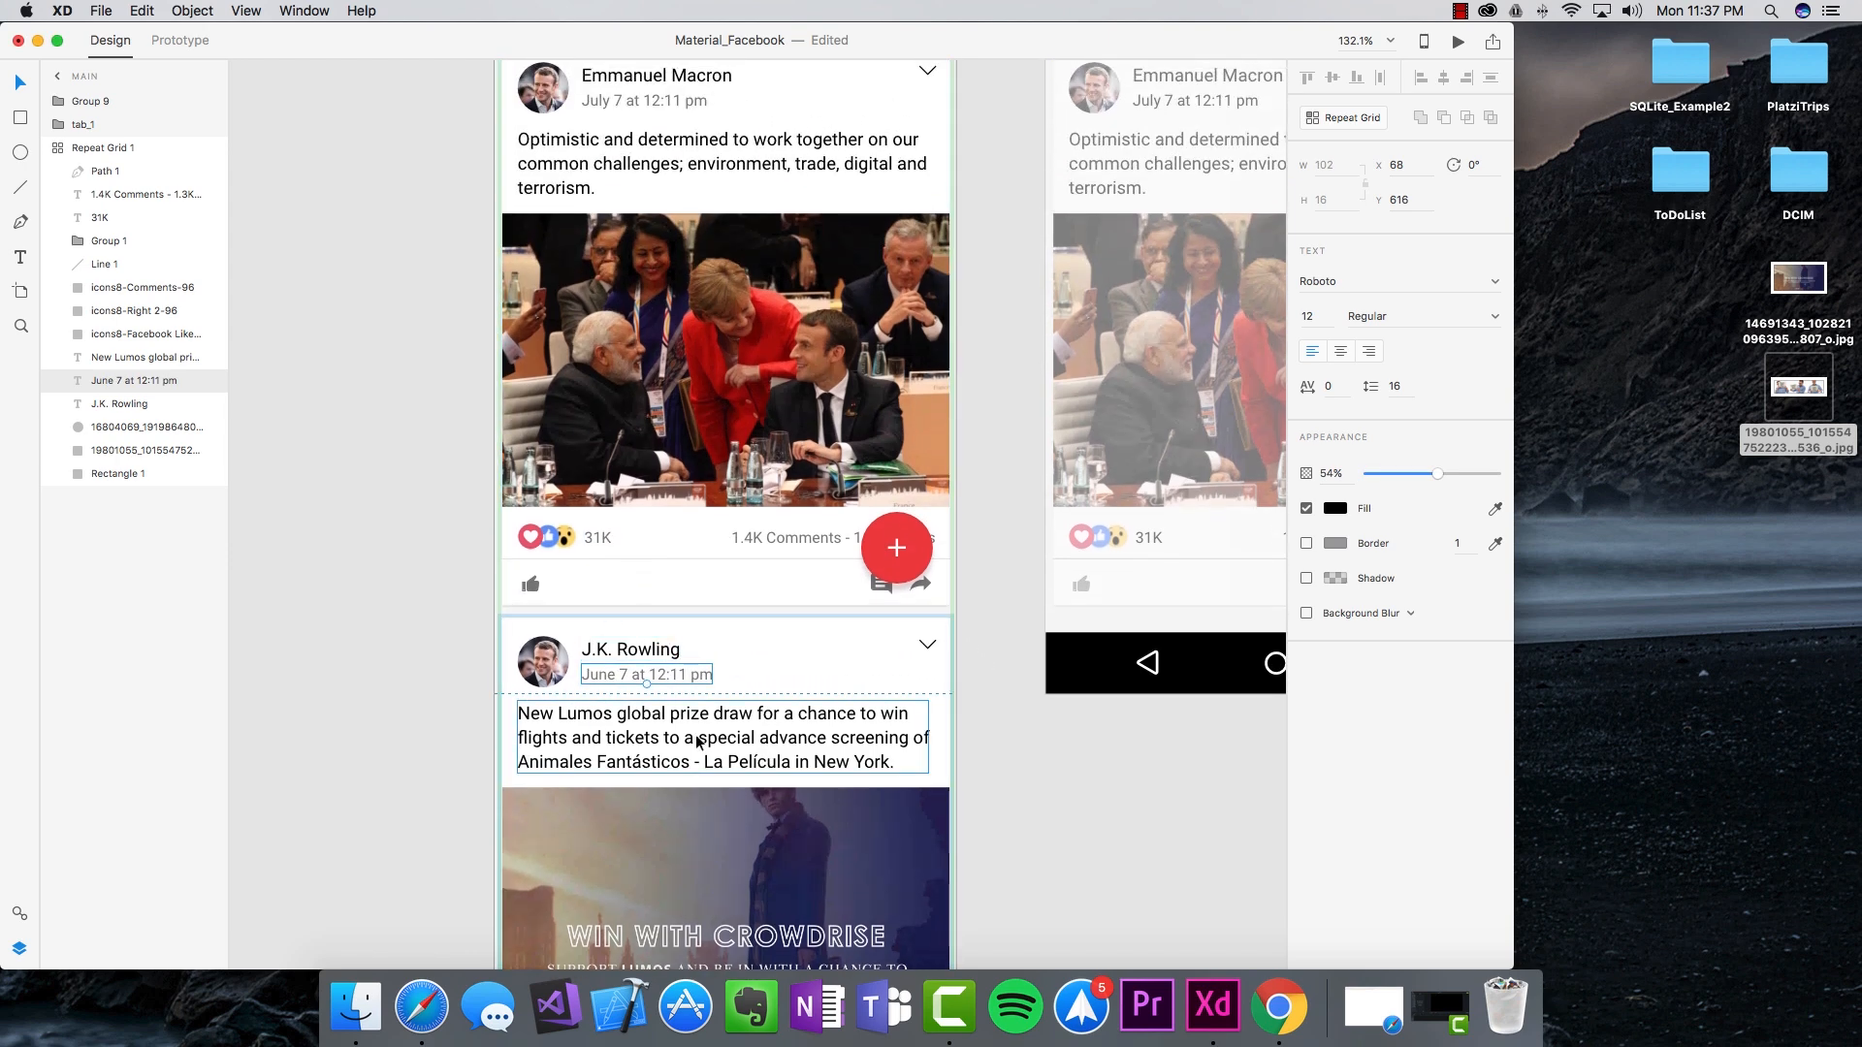
{"action": "scroll", "coordinate": [631, 702], "scroll_direction": "up", "scroll_amount": 2}
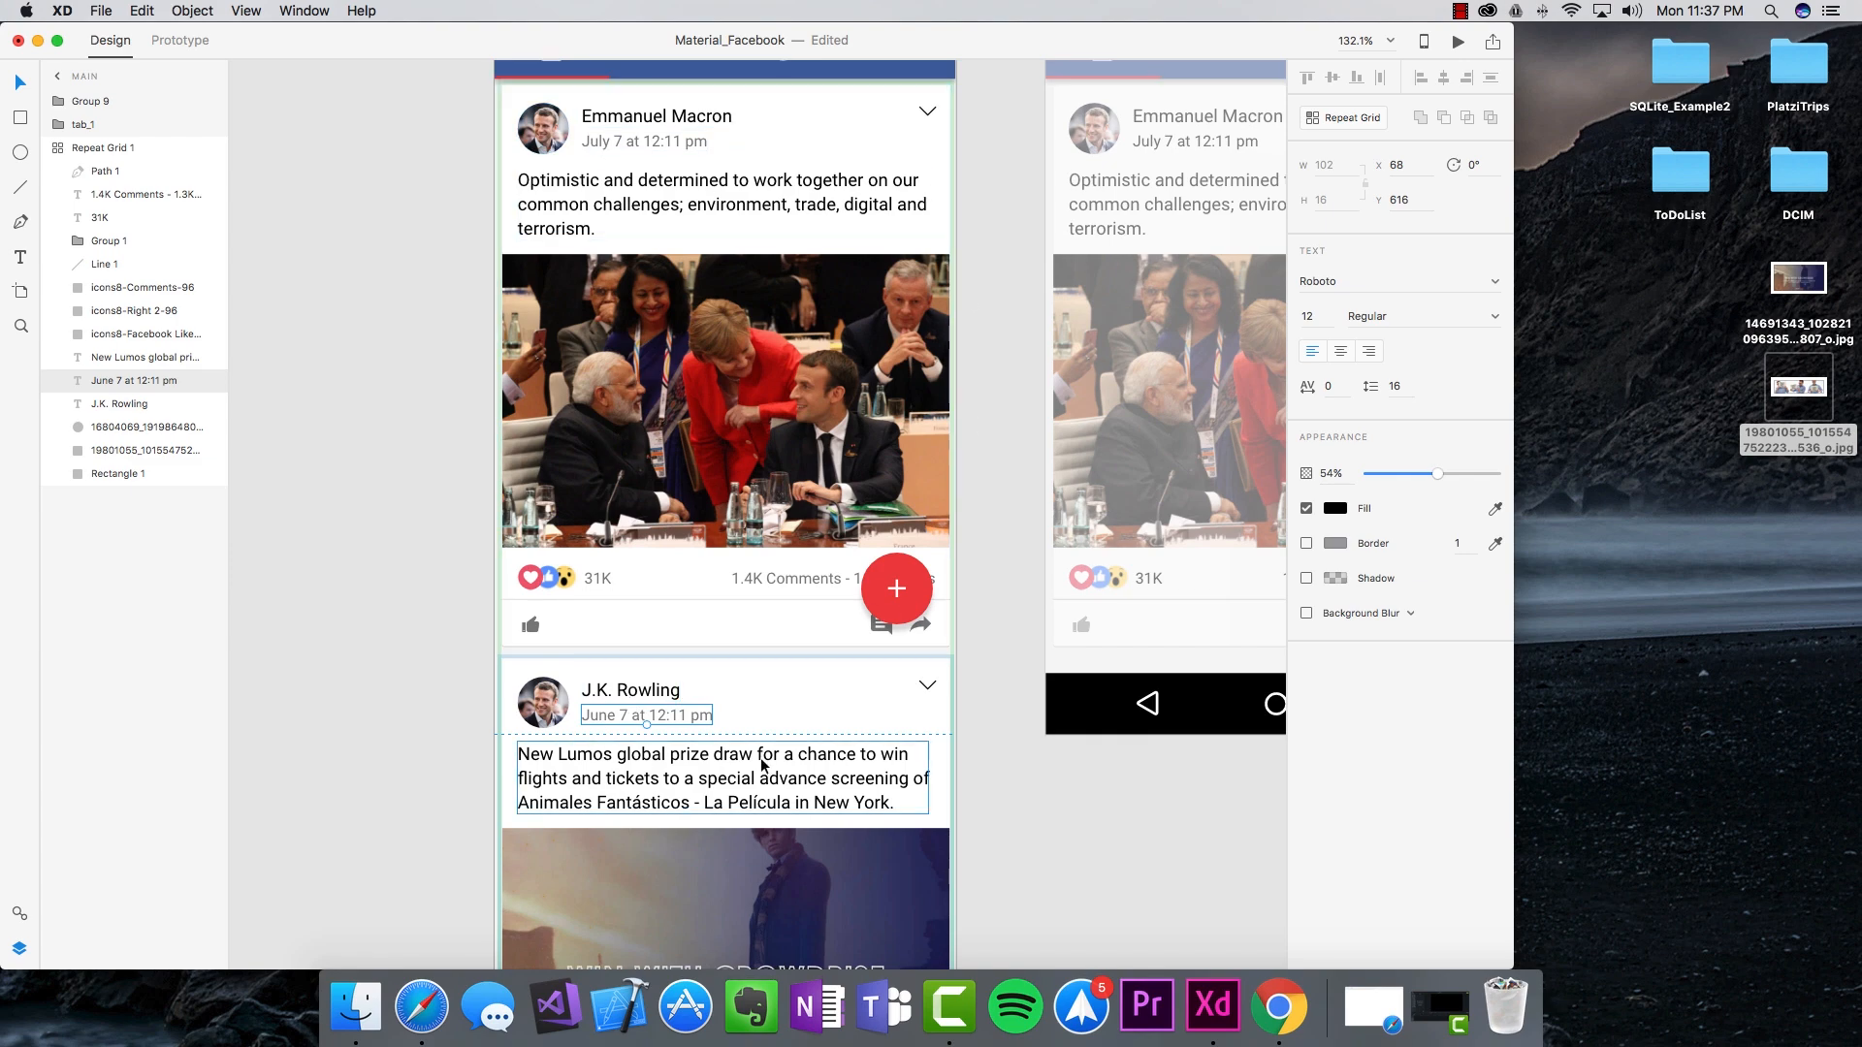
{"action": "scroll", "coordinate": [702, 773], "scroll_direction": "down", "scroll_amount": 10}
{"action": "double_click", "coordinate": [657, 624]}
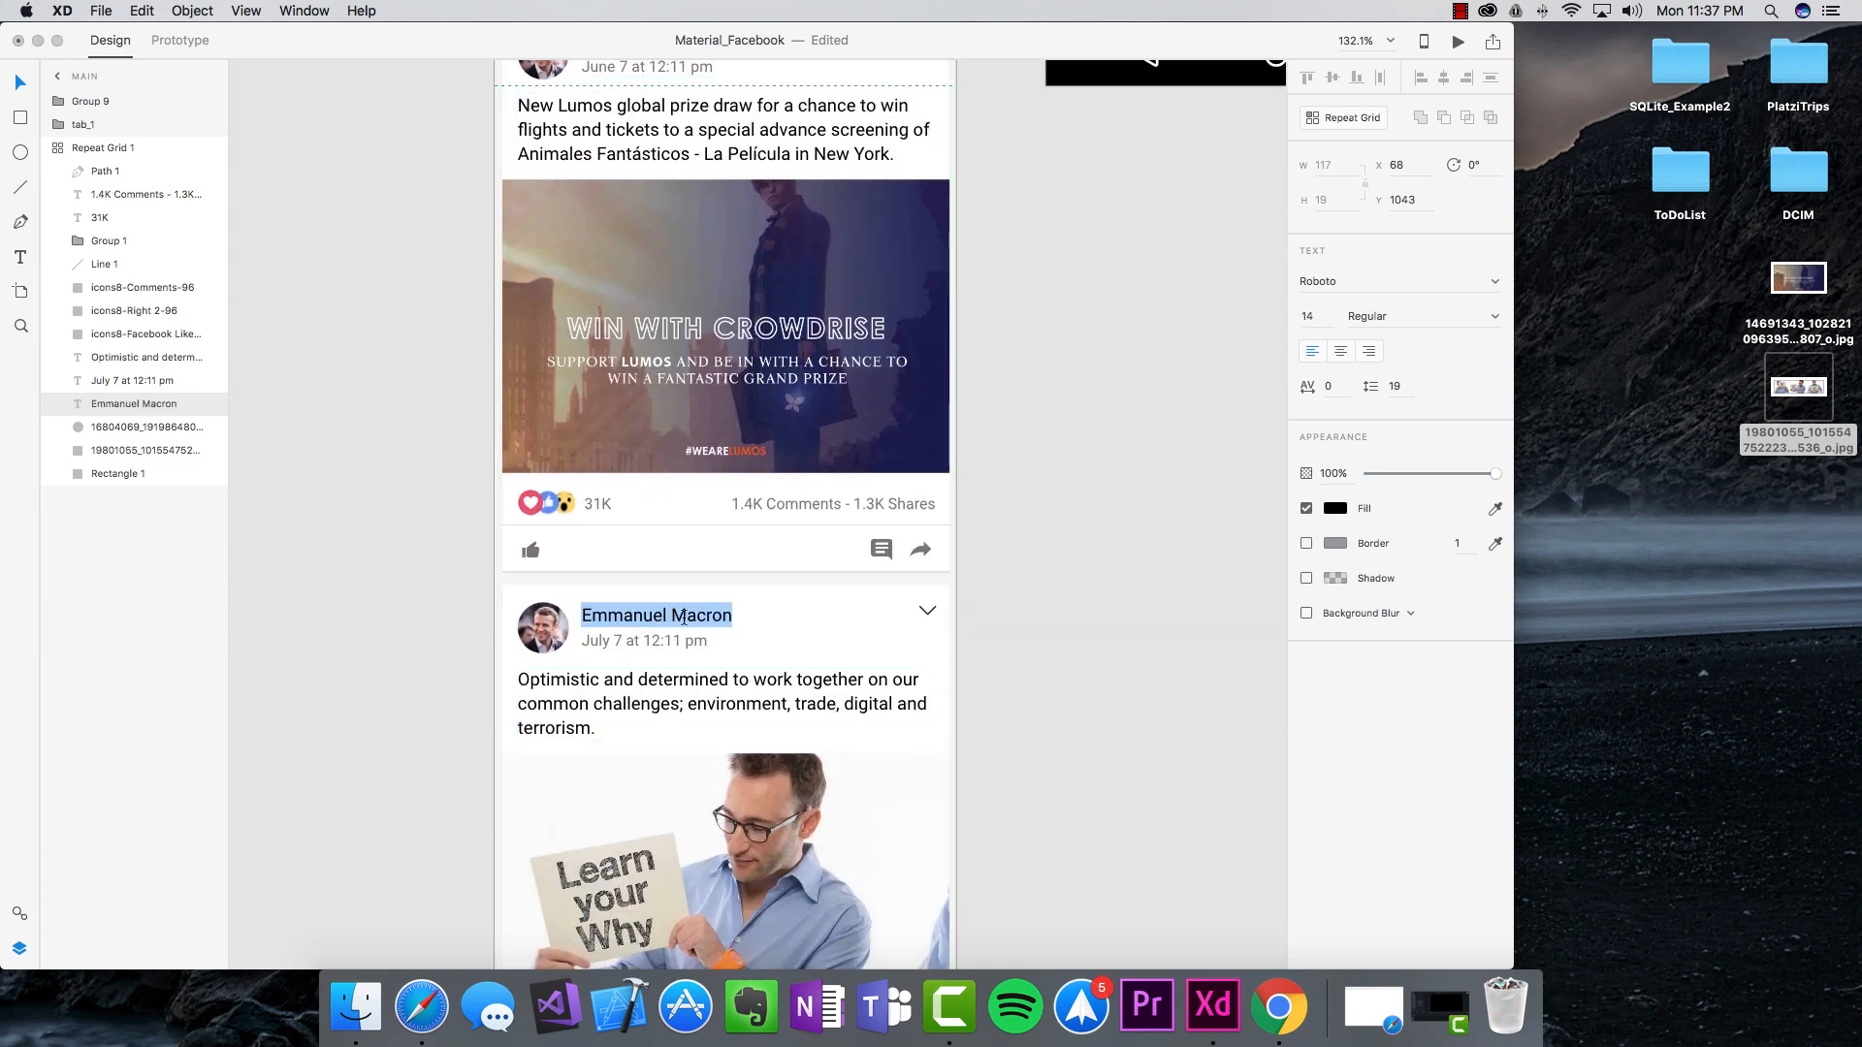
{"action": "type", "text": "Simon Sinek"}
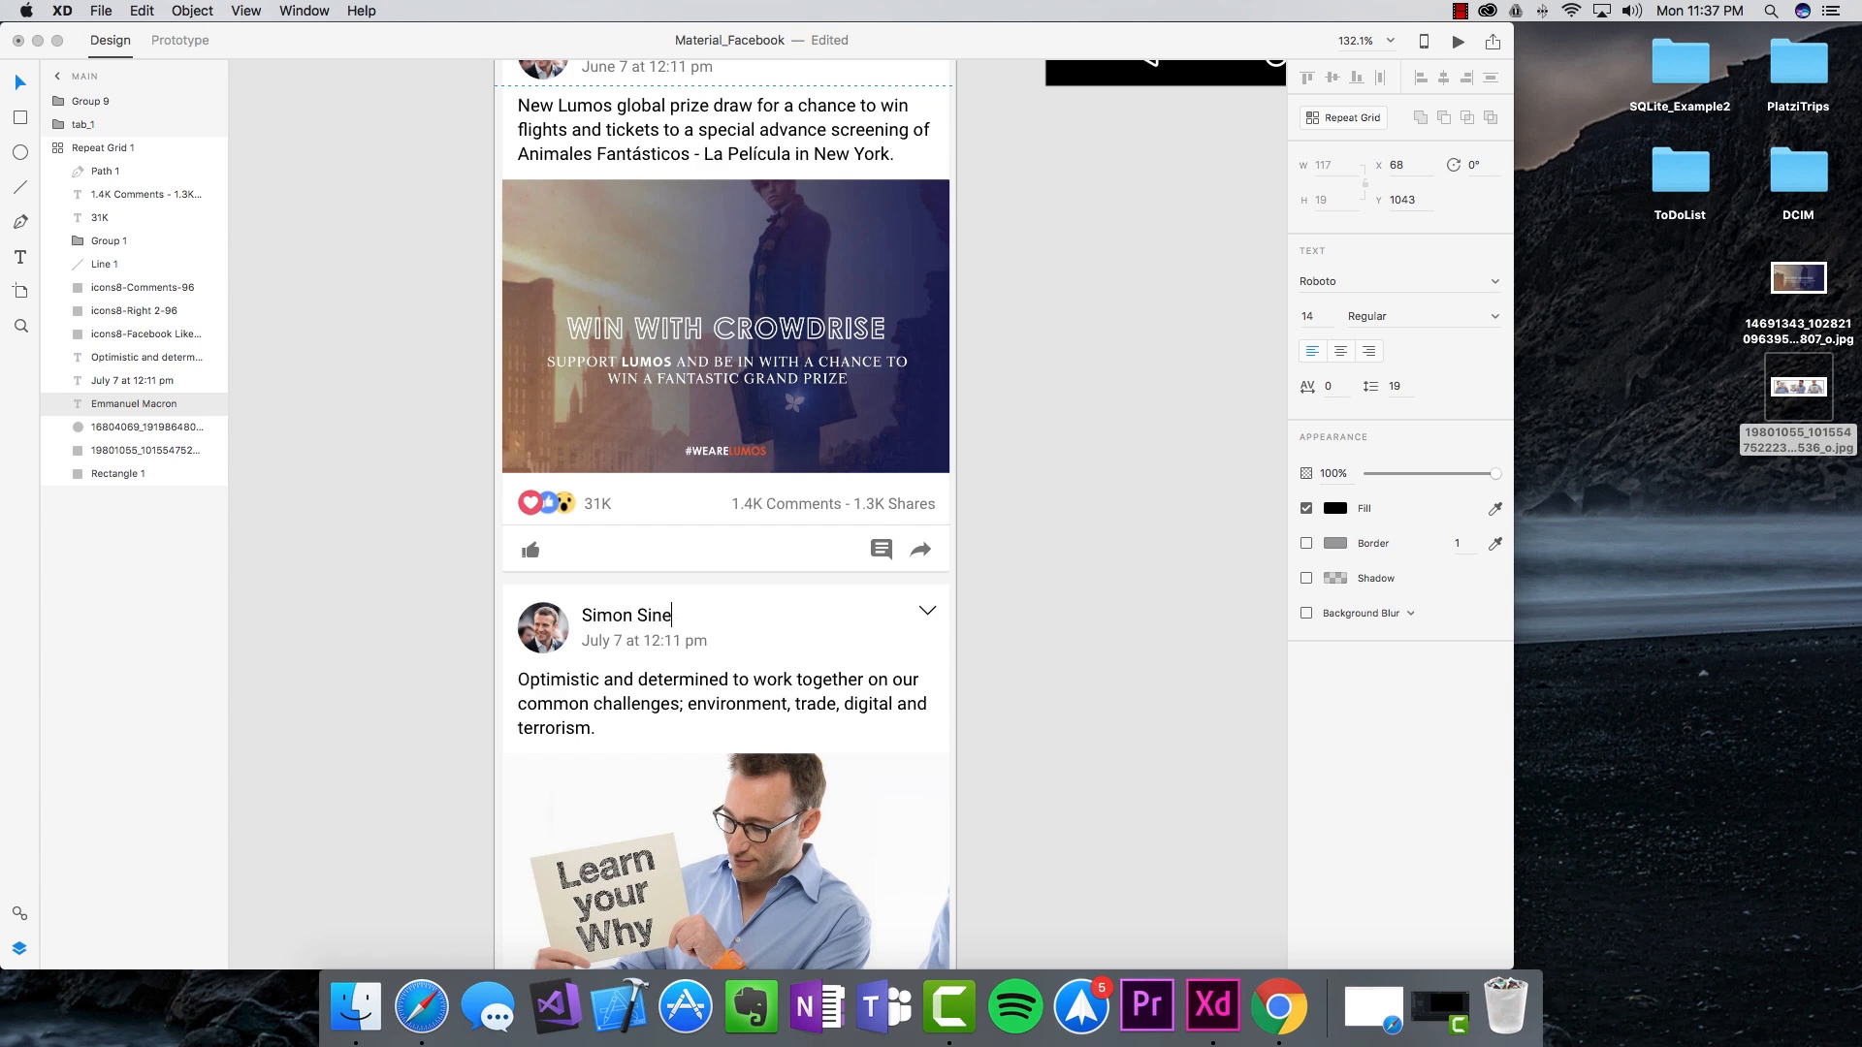
{"action": "double_click", "coordinate": [597, 699]}
{"action": "key", "text": "super+v"}
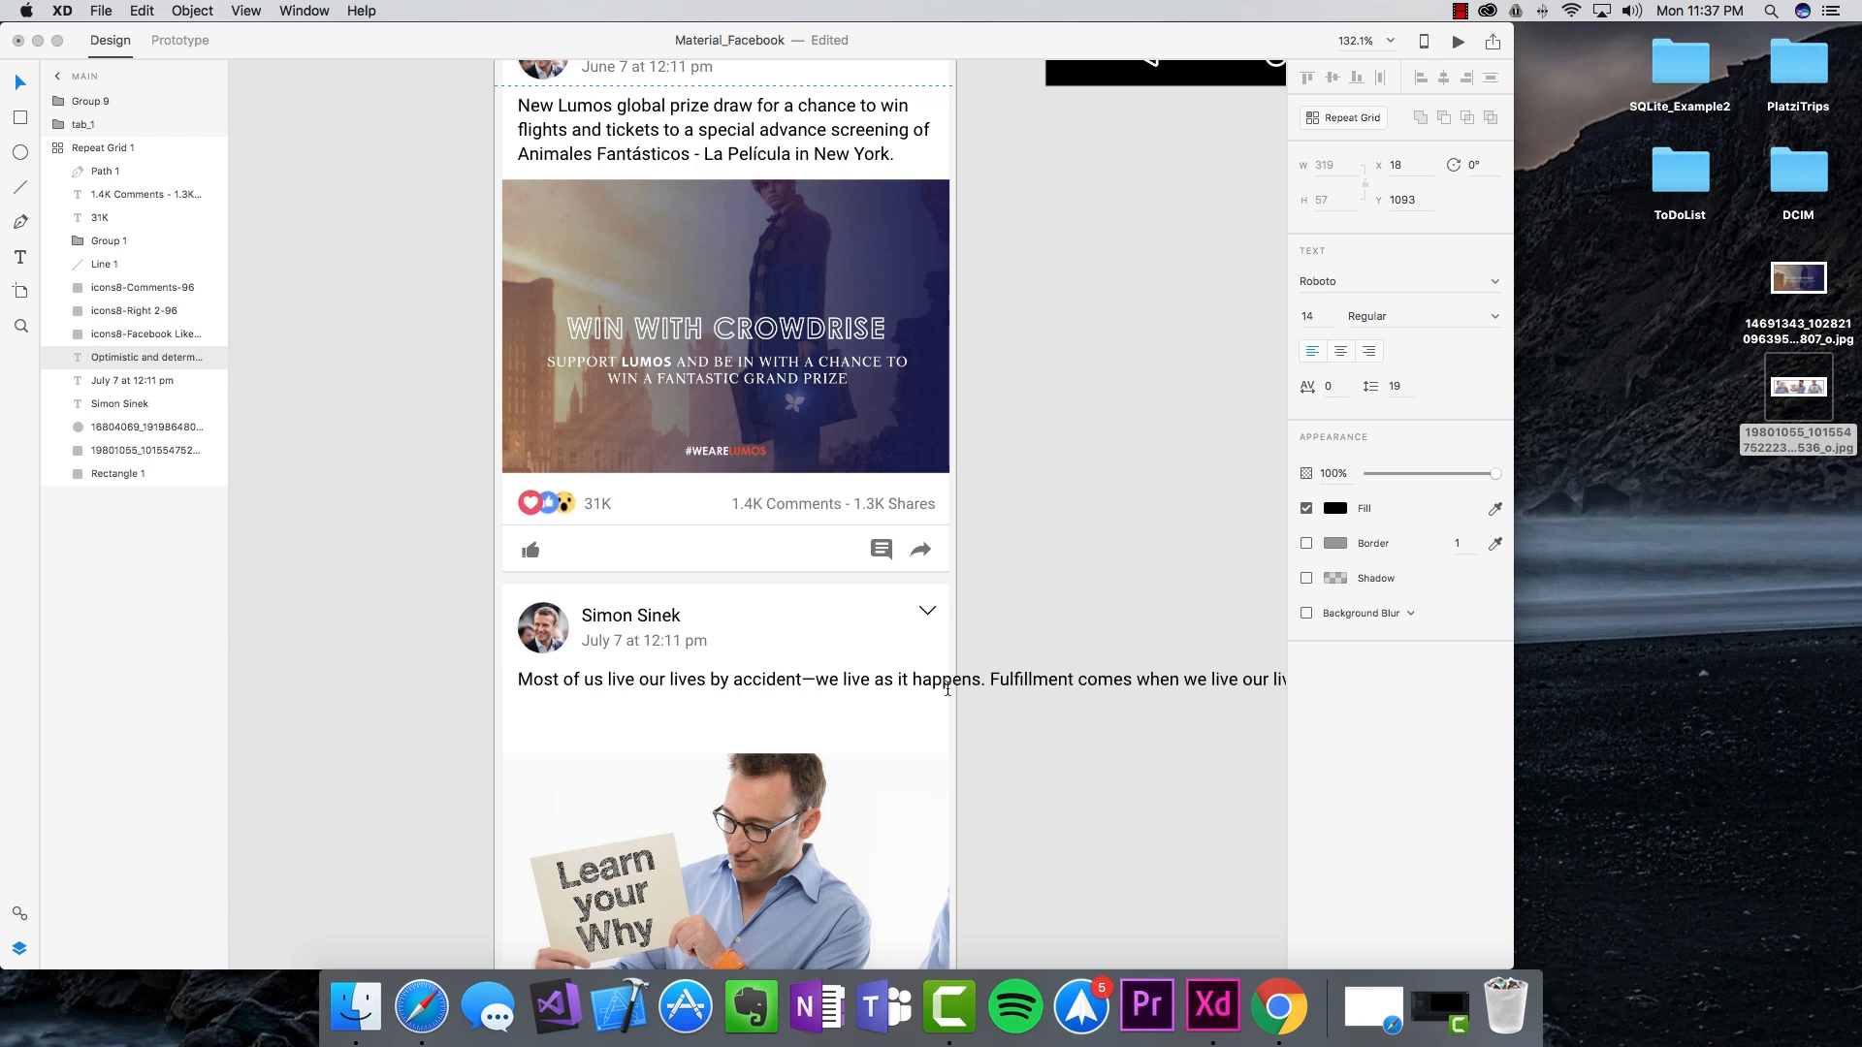
{"action": "left_click", "coordinate": [913, 681]}
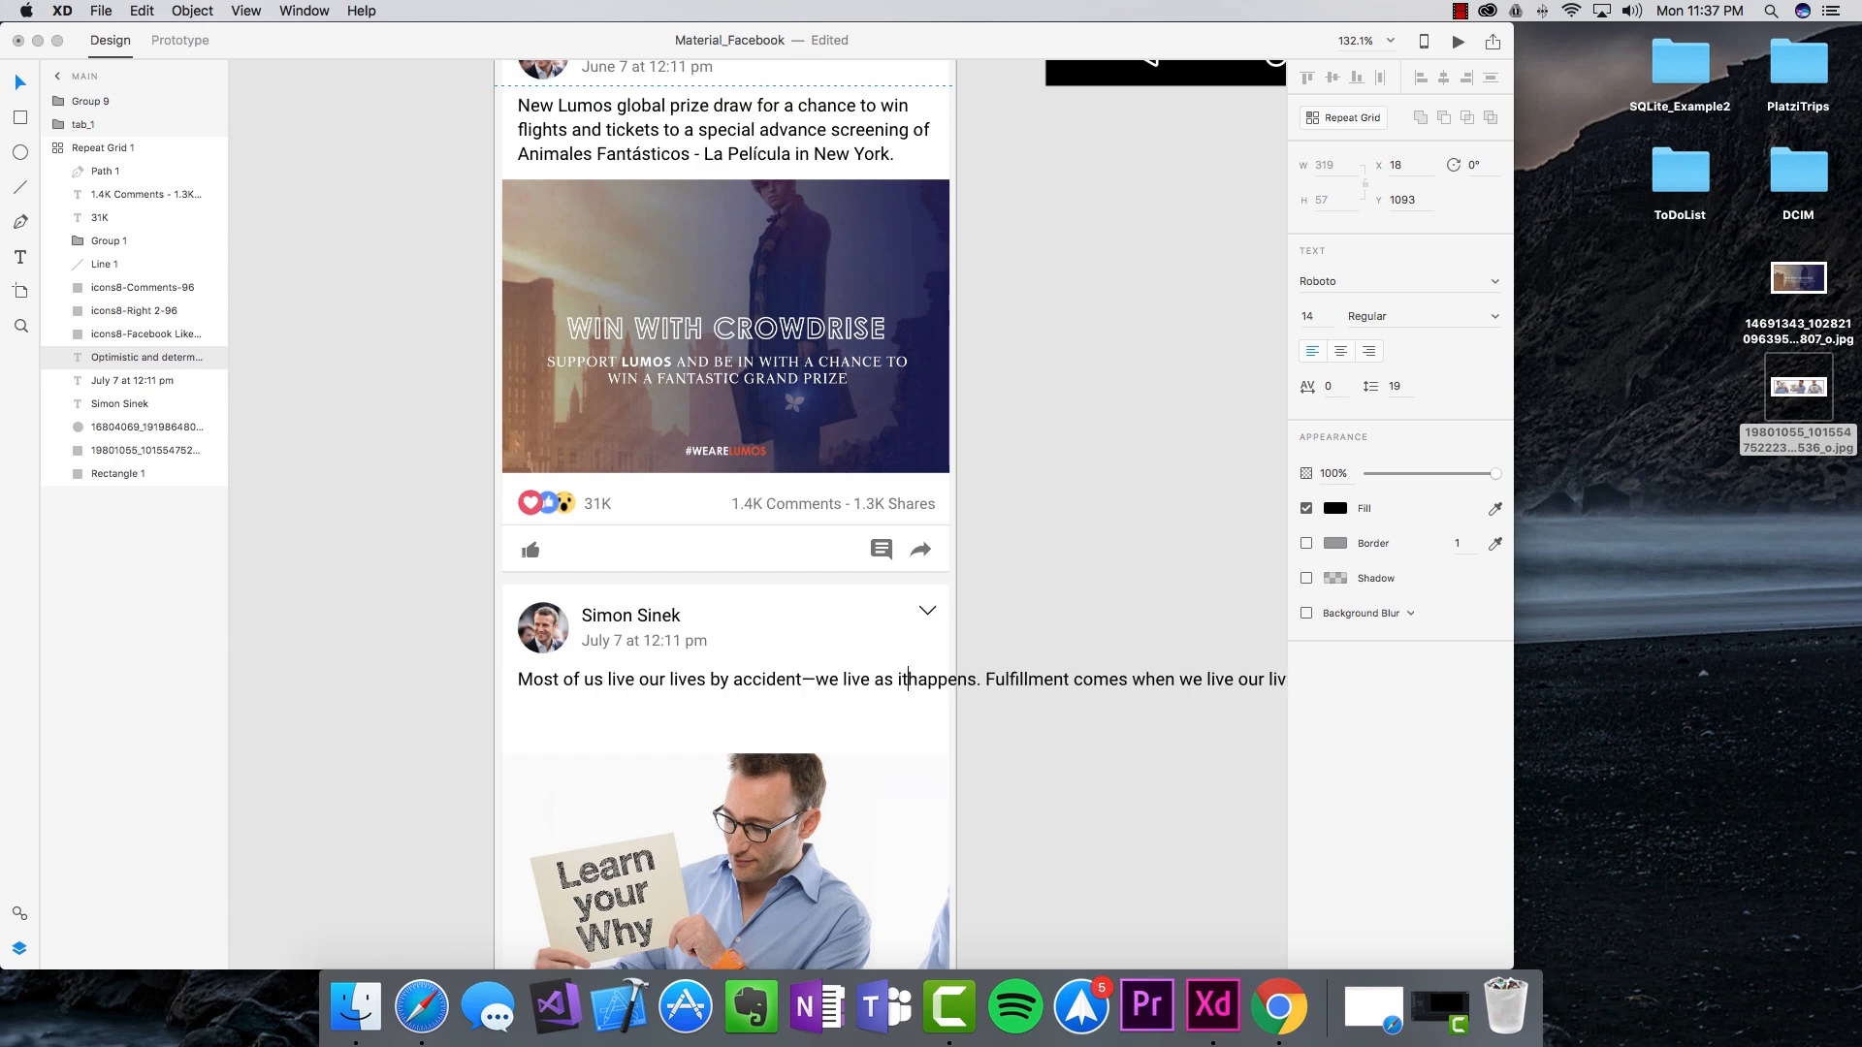
{"action": "key", "text": "Return"}
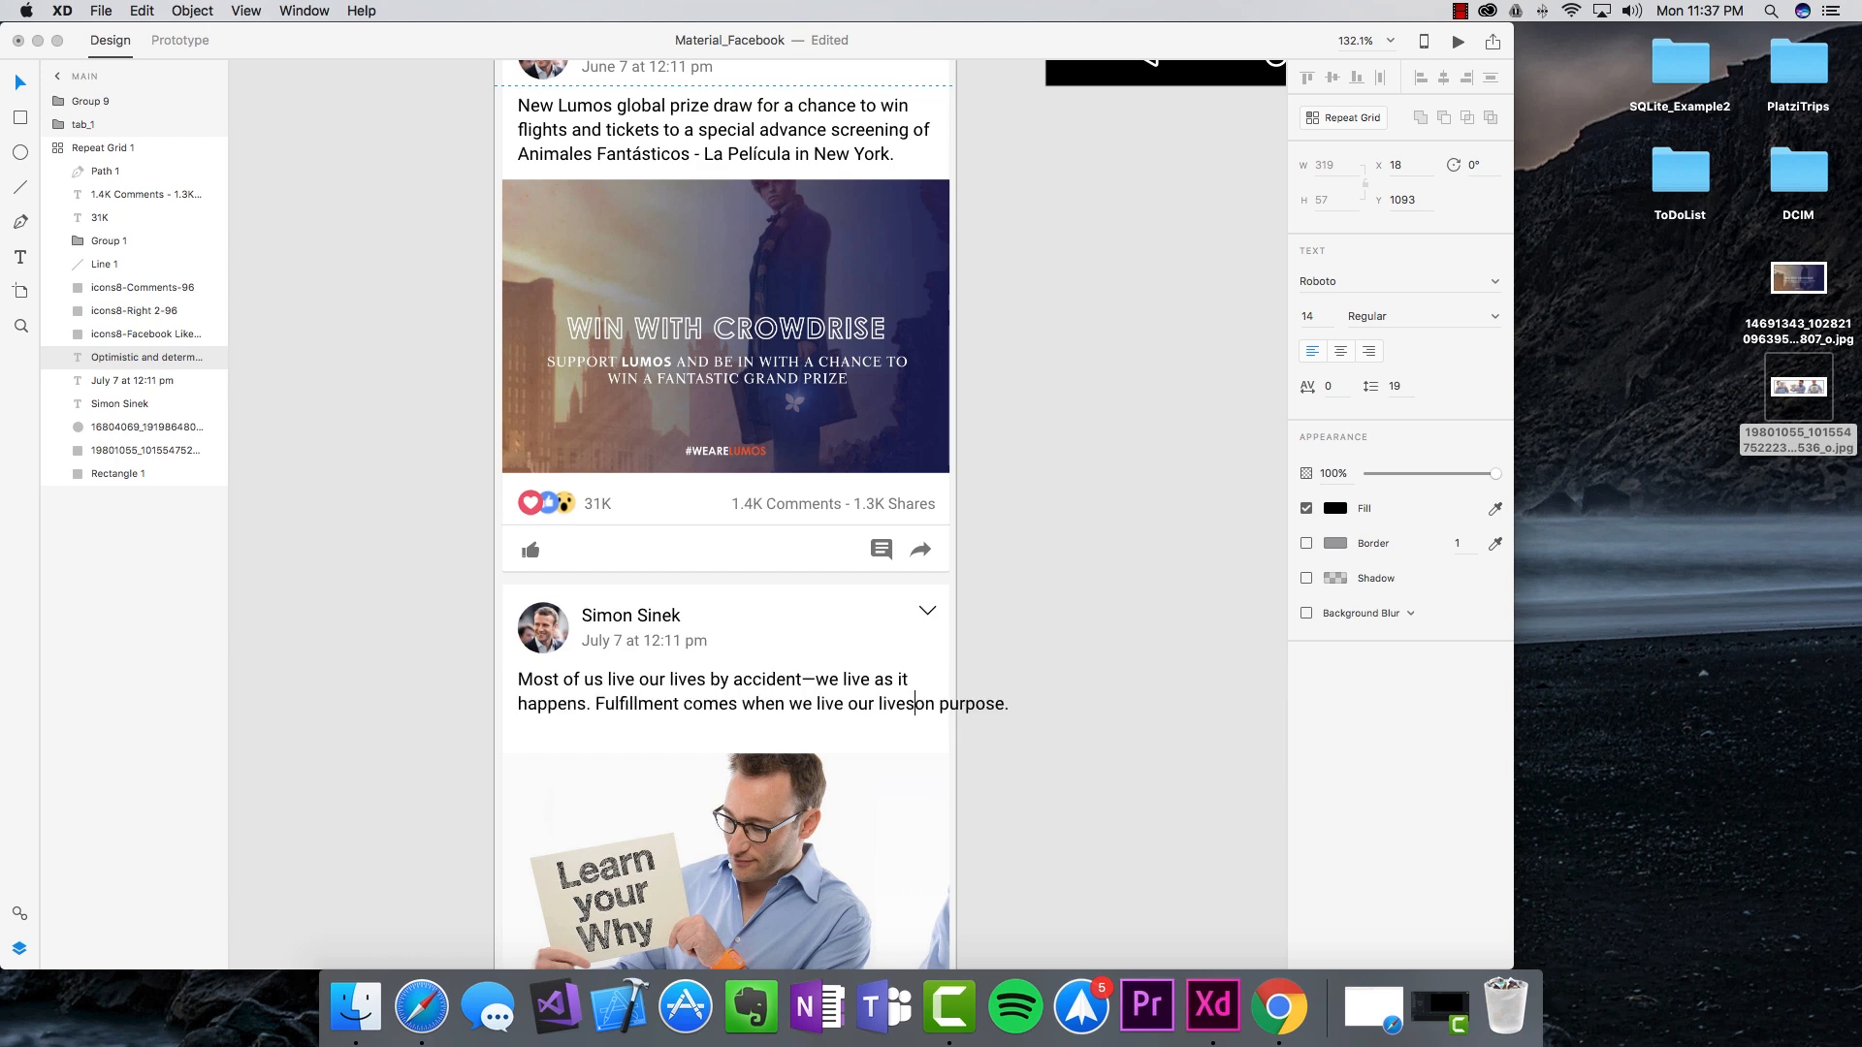
{"action": "key", "text": "Escape"}
{"action": "scroll", "coordinate": [660, 697], "scroll_direction": "down", "scroll_amount": 5}
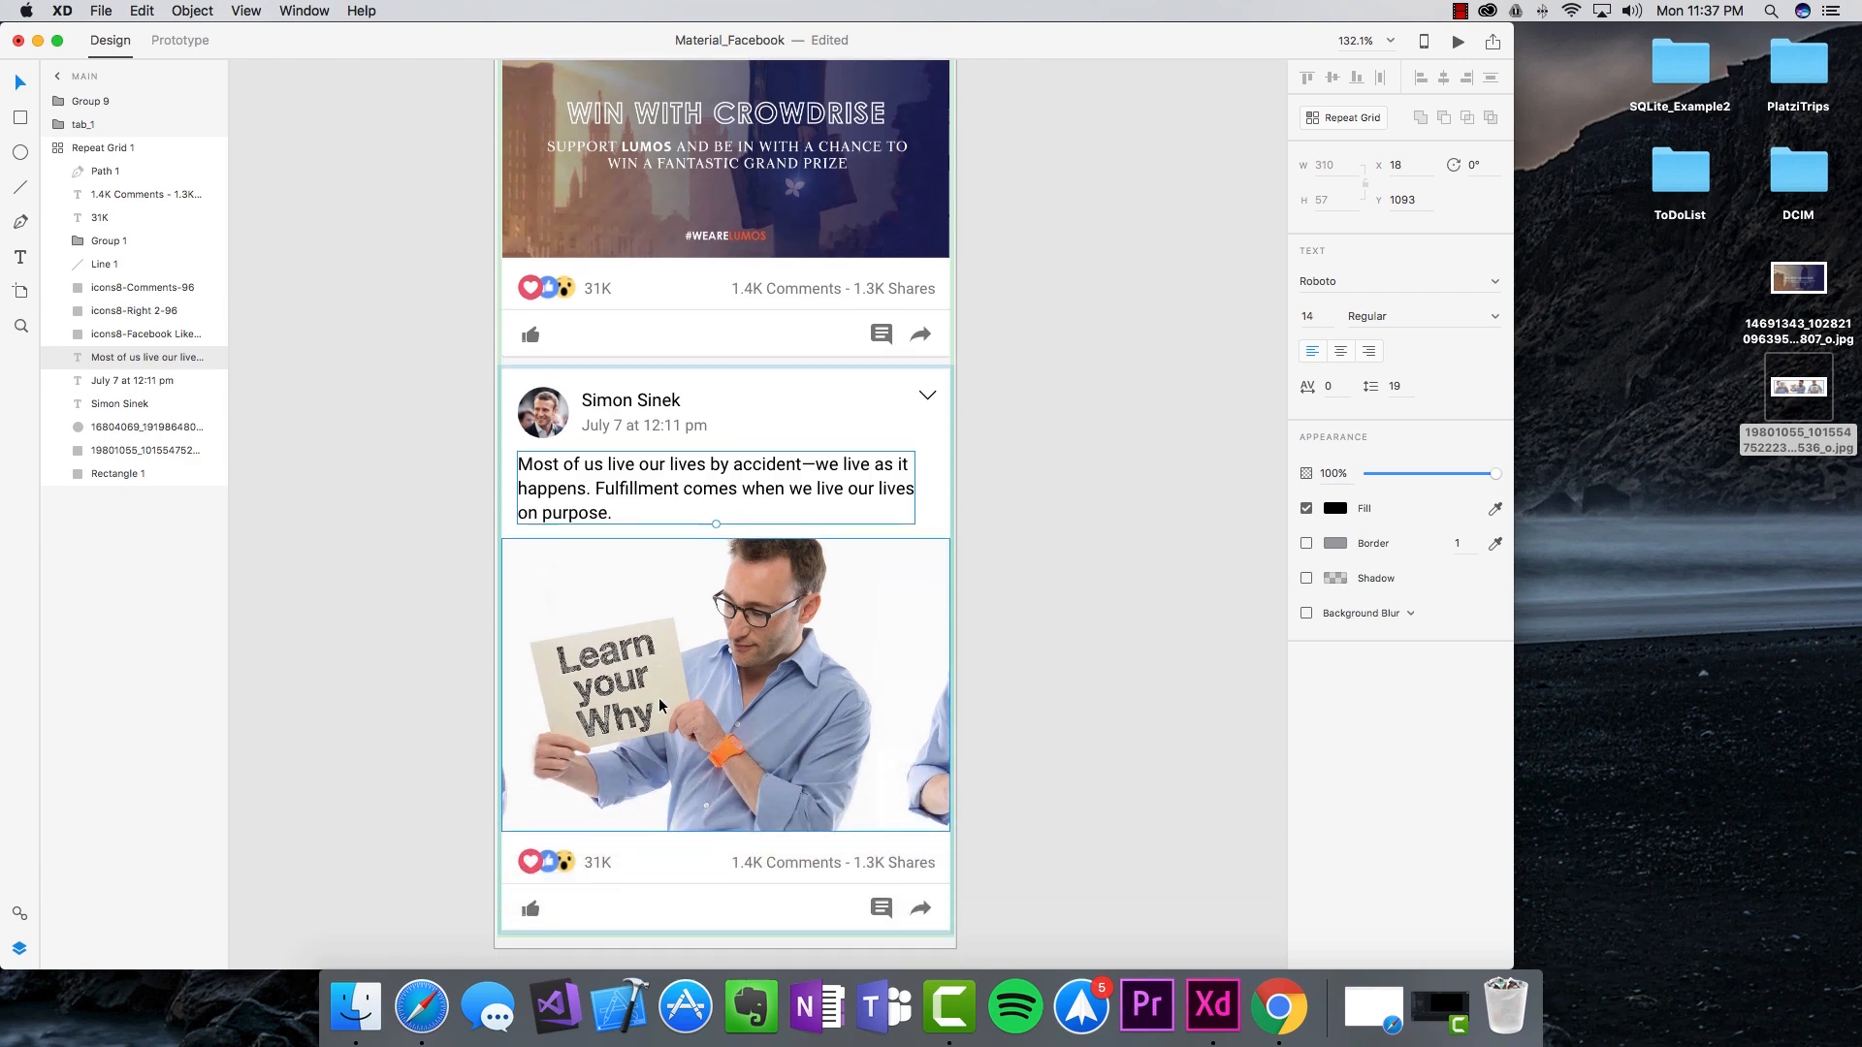
{"action": "left_click", "coordinate": [356, 1006]}
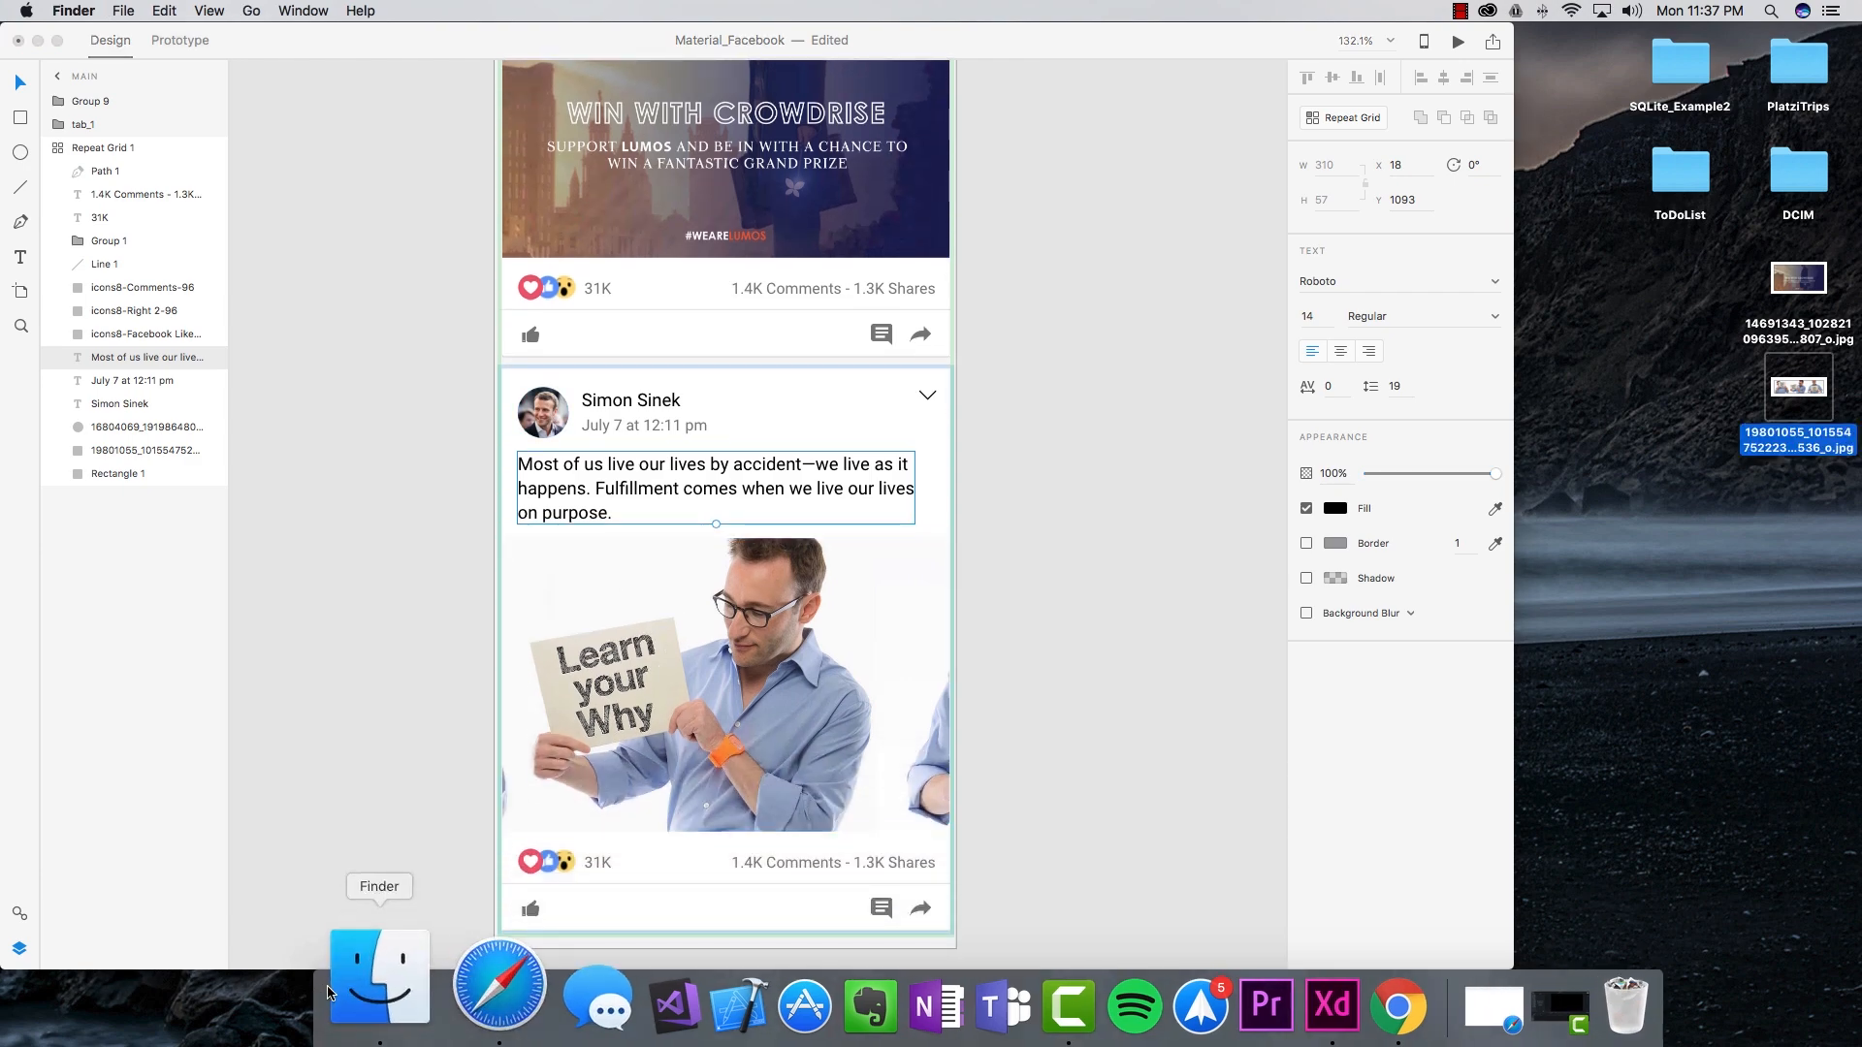
Step: Drop two JPG photos from Finder onto the Simon Sinek and J.K. Rowling avatar circles
{"action": "left_click_drag", "start_coordinate": [143, 309], "coordinate": [1125, 343]}
{"action": "left_click_drag", "start_coordinate": [1363, 406], "coordinate": [542, 408]}
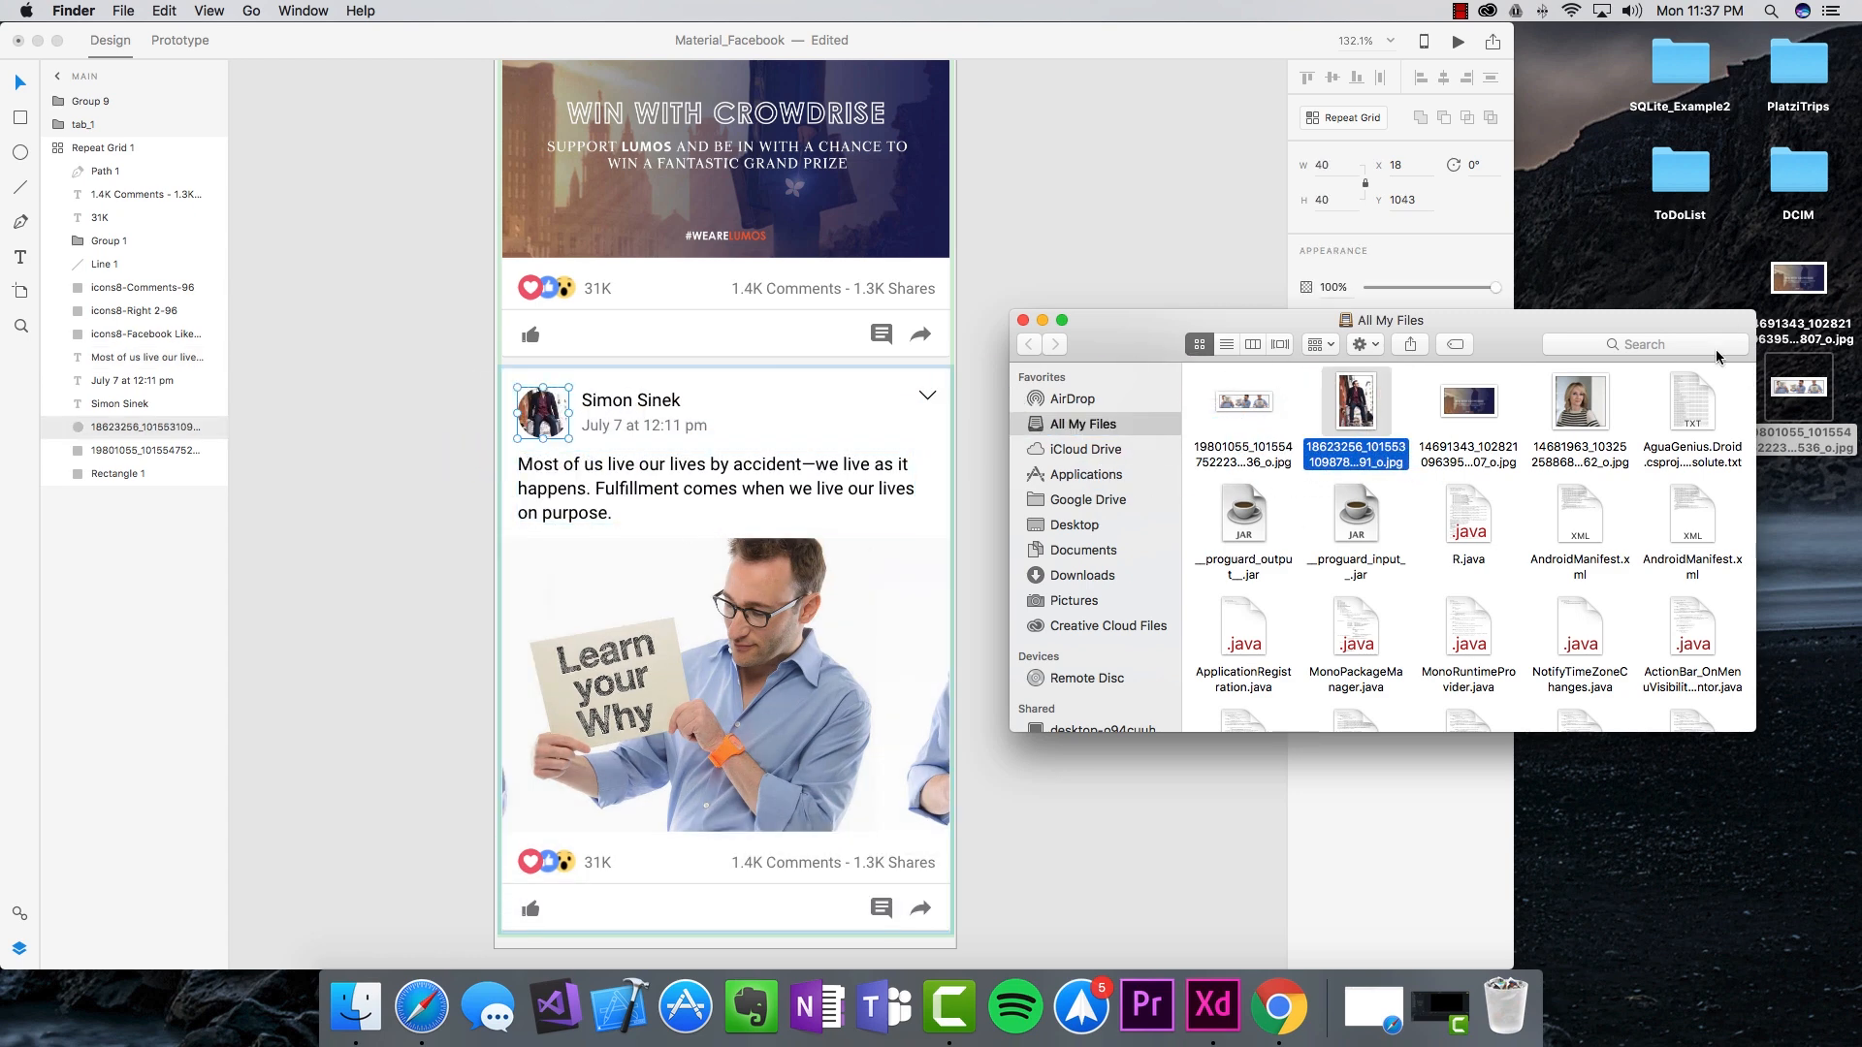
{"action": "scroll", "coordinate": [578, 384], "scroll_direction": "up", "scroll_amount": 5}
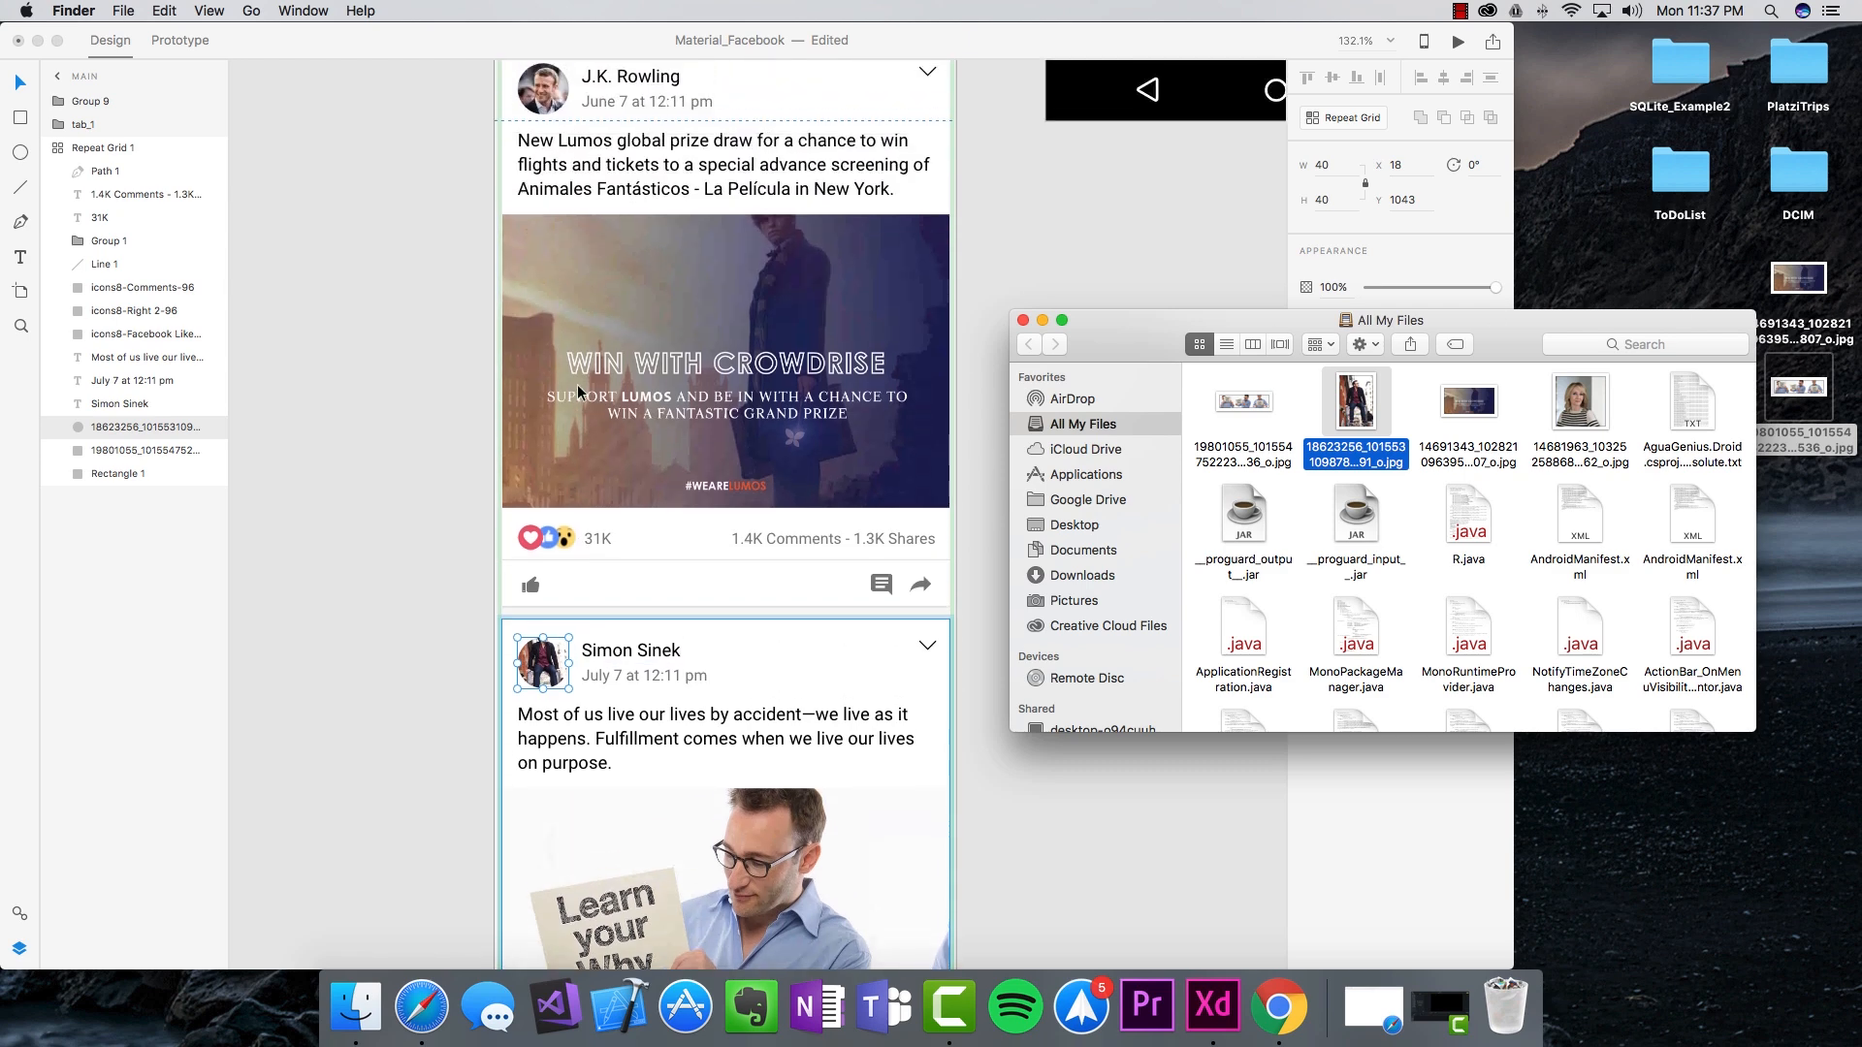
{"action": "left_click_drag", "start_coordinate": [1592, 417], "coordinate": [550, 295]}
{"action": "left_click", "coordinate": [385, 351]}
{"action": "left_click", "coordinate": [368, 384]}
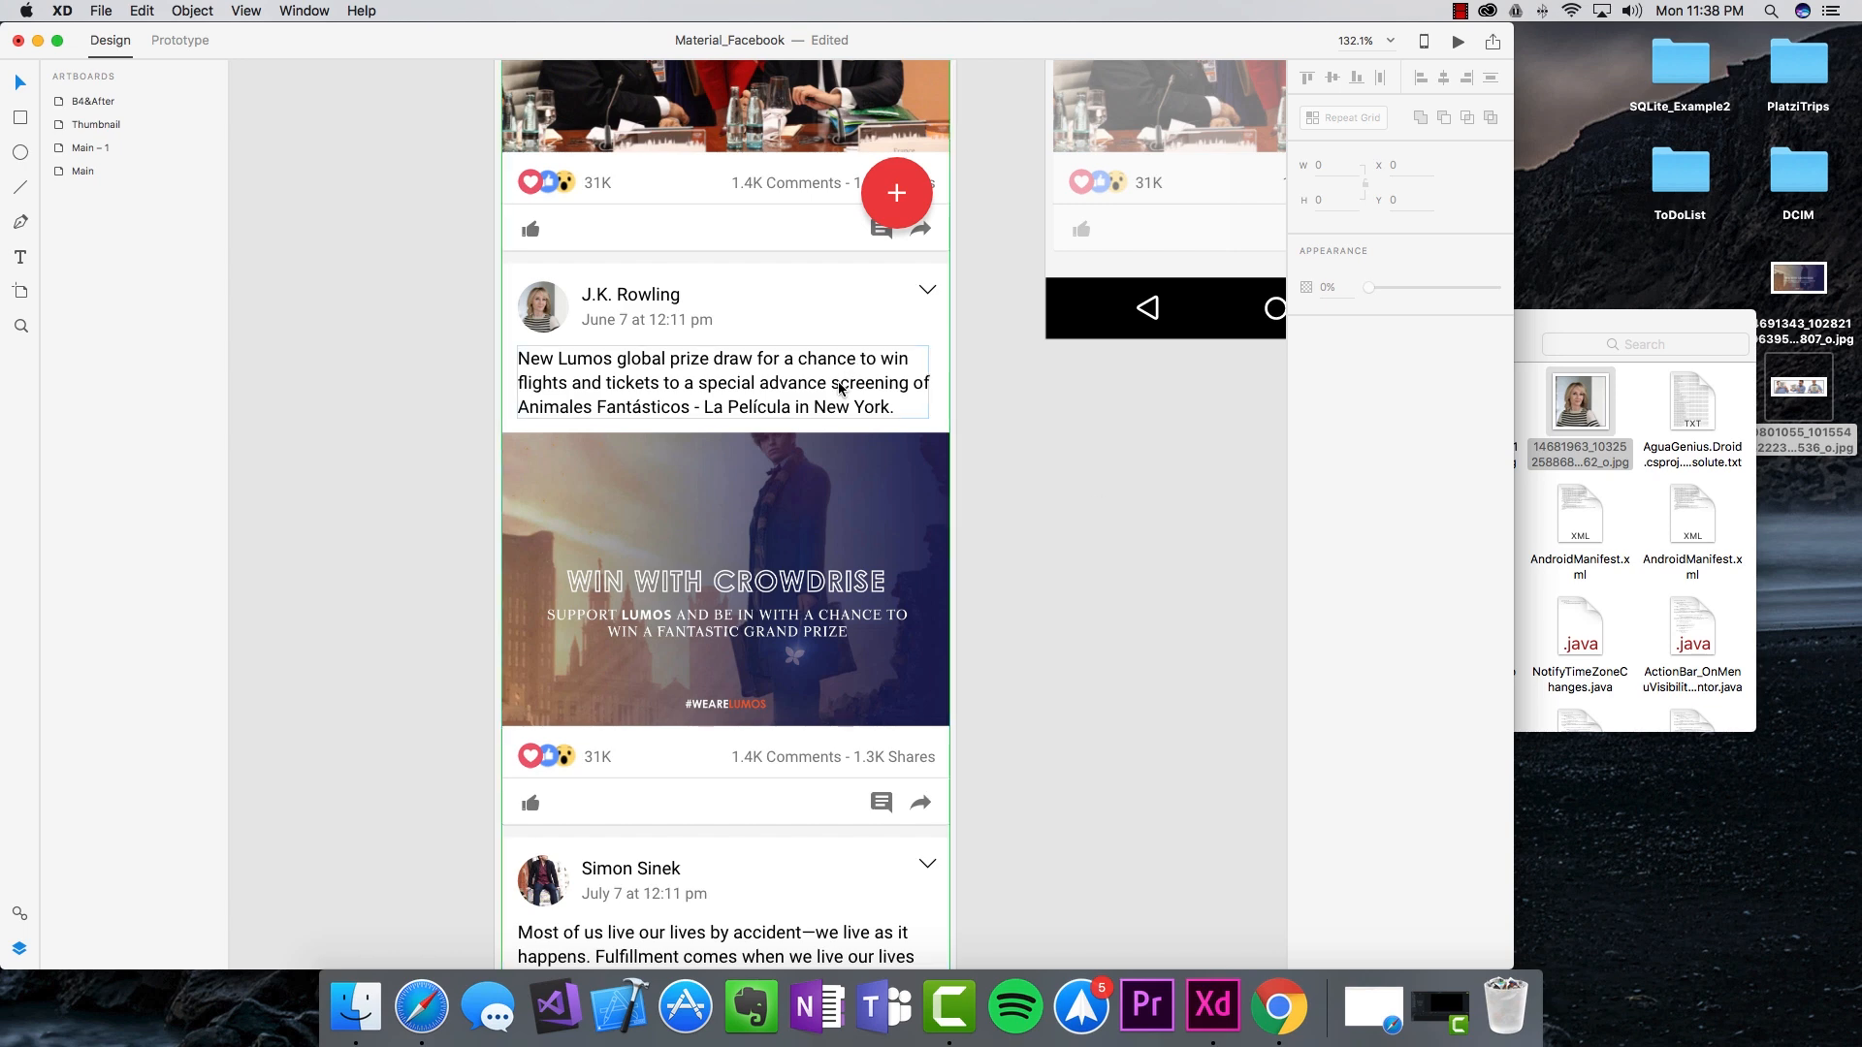
Step: Change the Rowling post's stats to 321K reactions and 1.44K comments
{"action": "scroll", "coordinate": [569, 620], "scroll_direction": "down", "scroll_amount": 2}
{"action": "double_click", "coordinate": [596, 553]}
{"action": "double_click", "coordinate": [595, 557]}
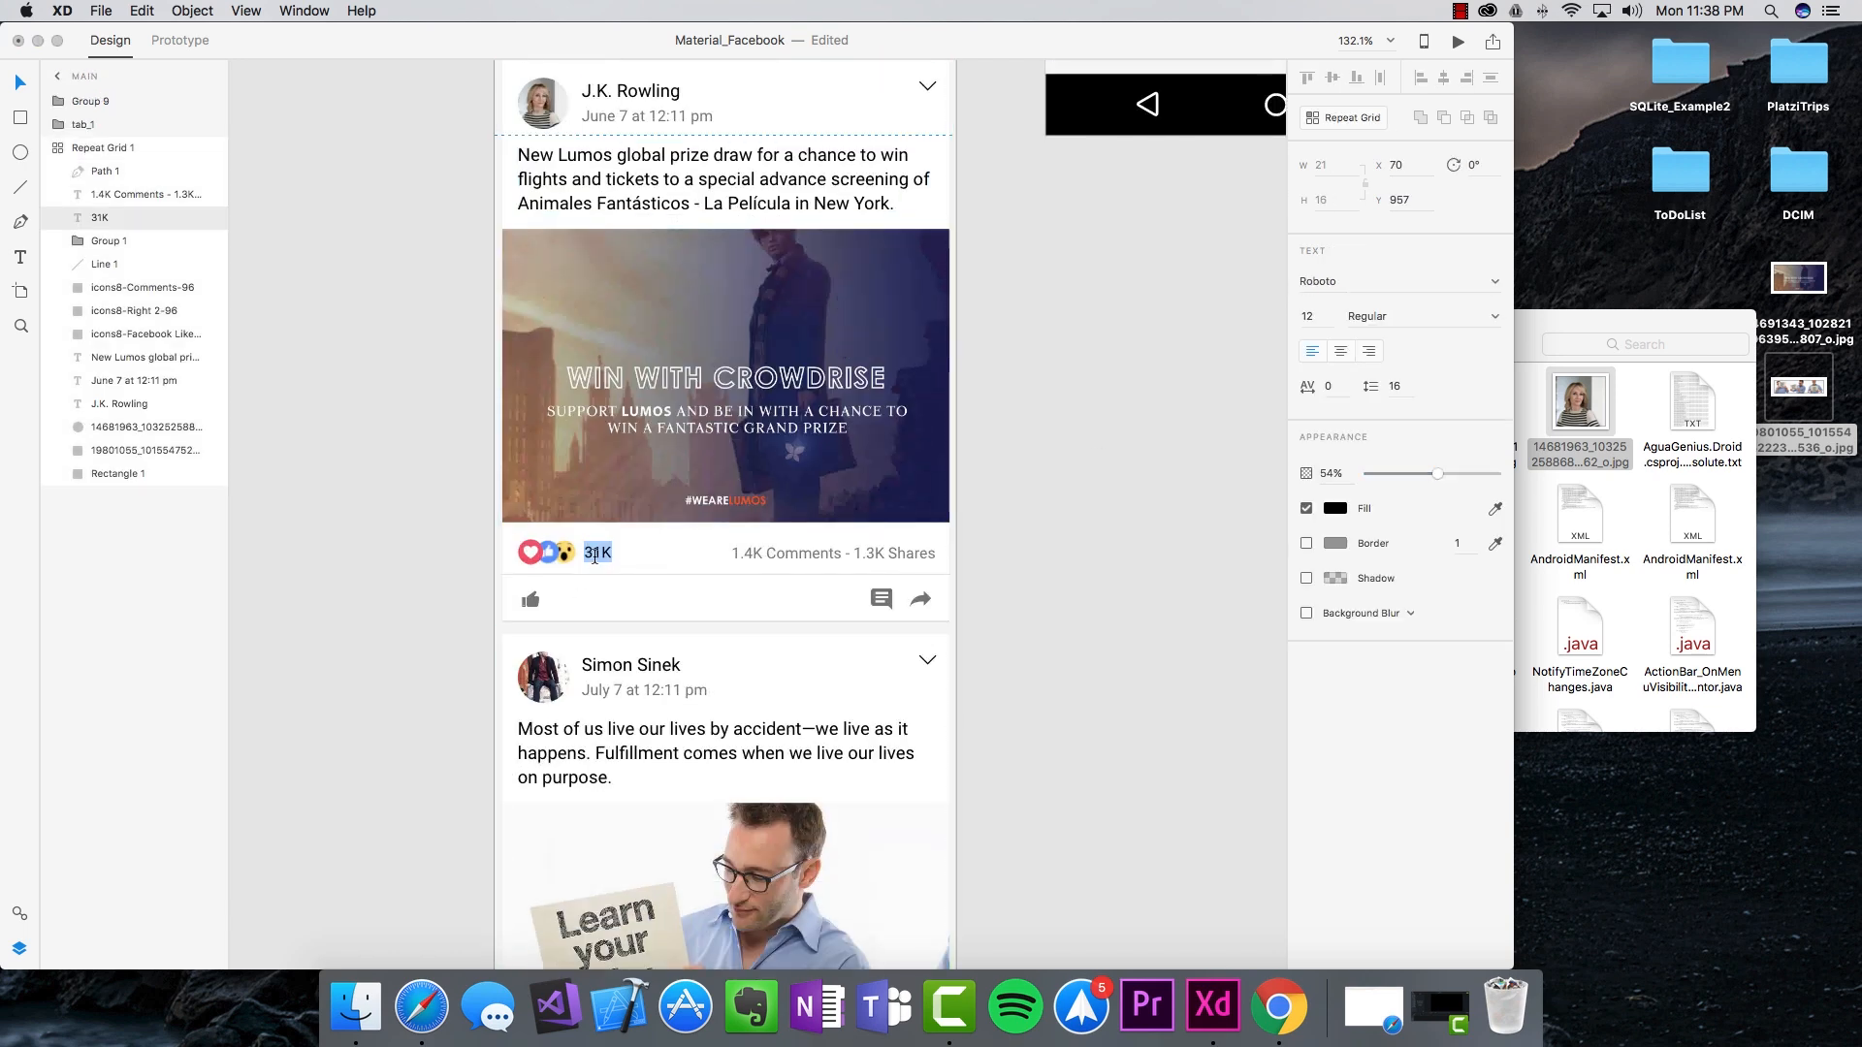
{"action": "double_click", "coordinate": [757, 549]}
{"action": "left_click", "coordinate": [755, 552]}
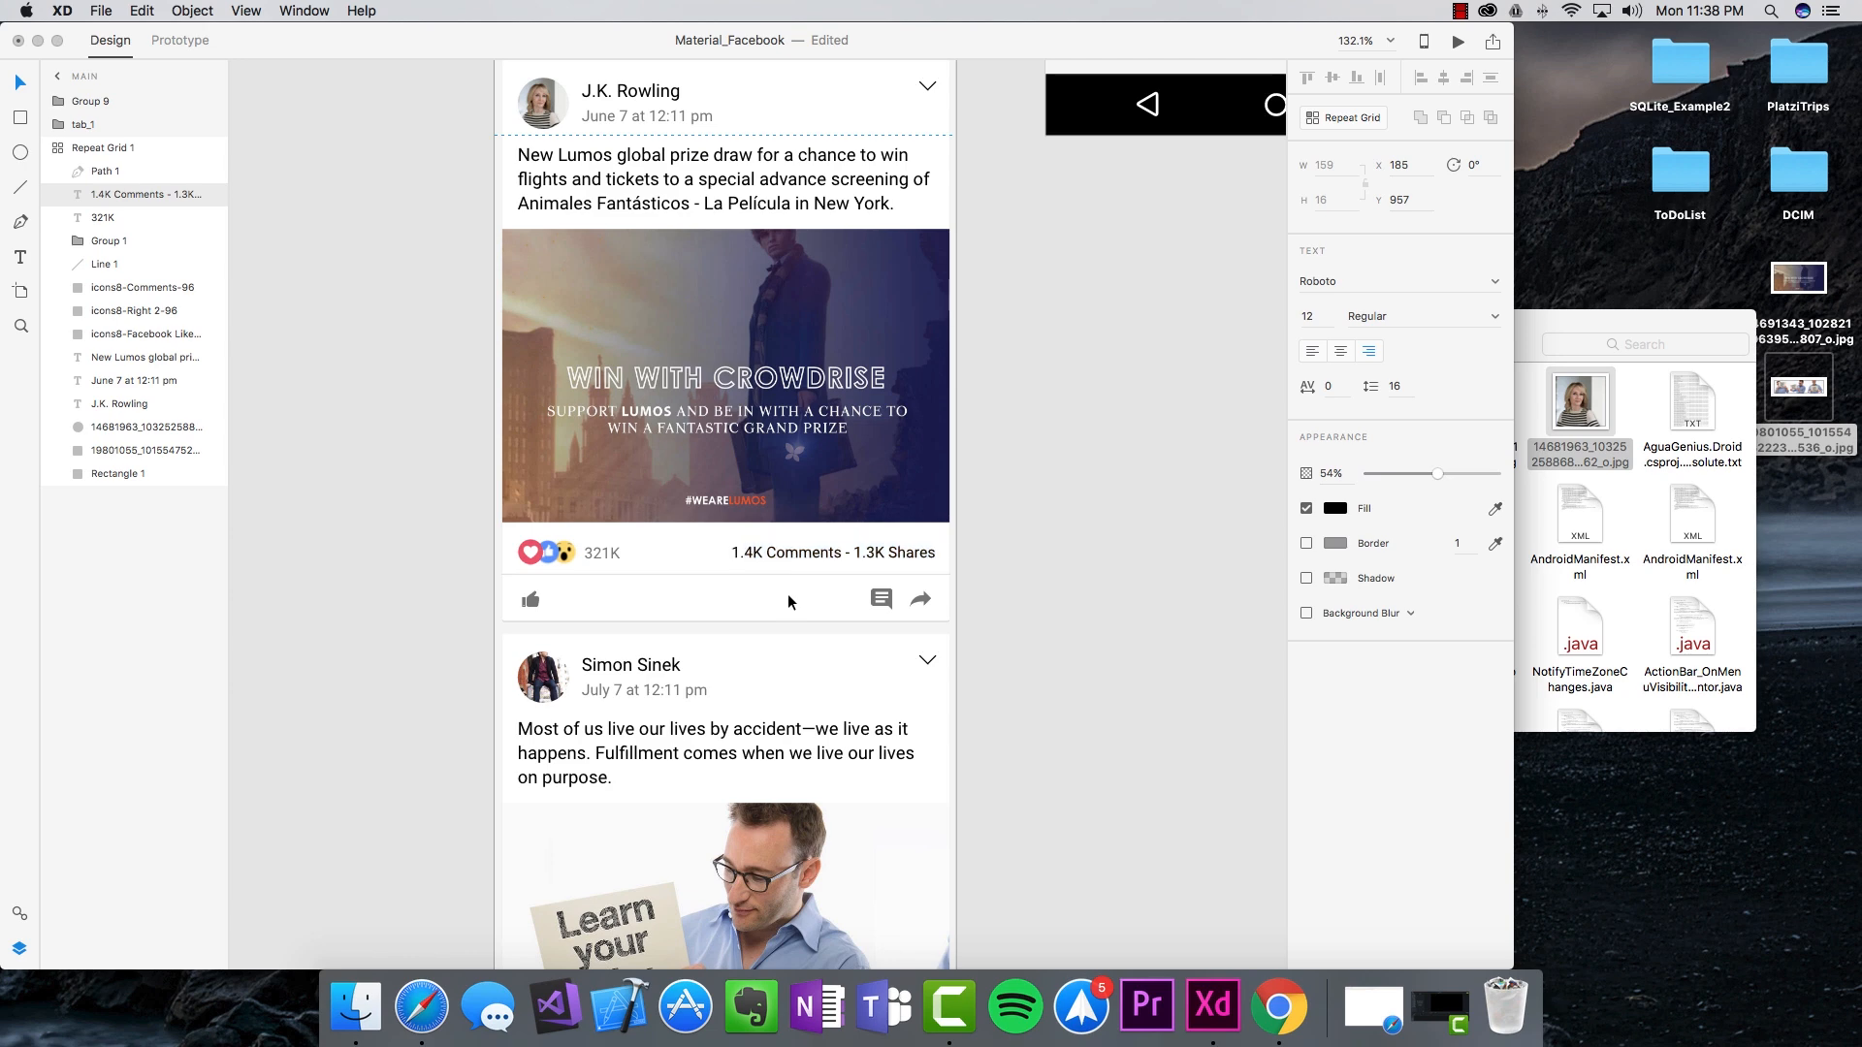
{"action": "type", "text": "4"}
{"action": "key", "text": "Escape"}
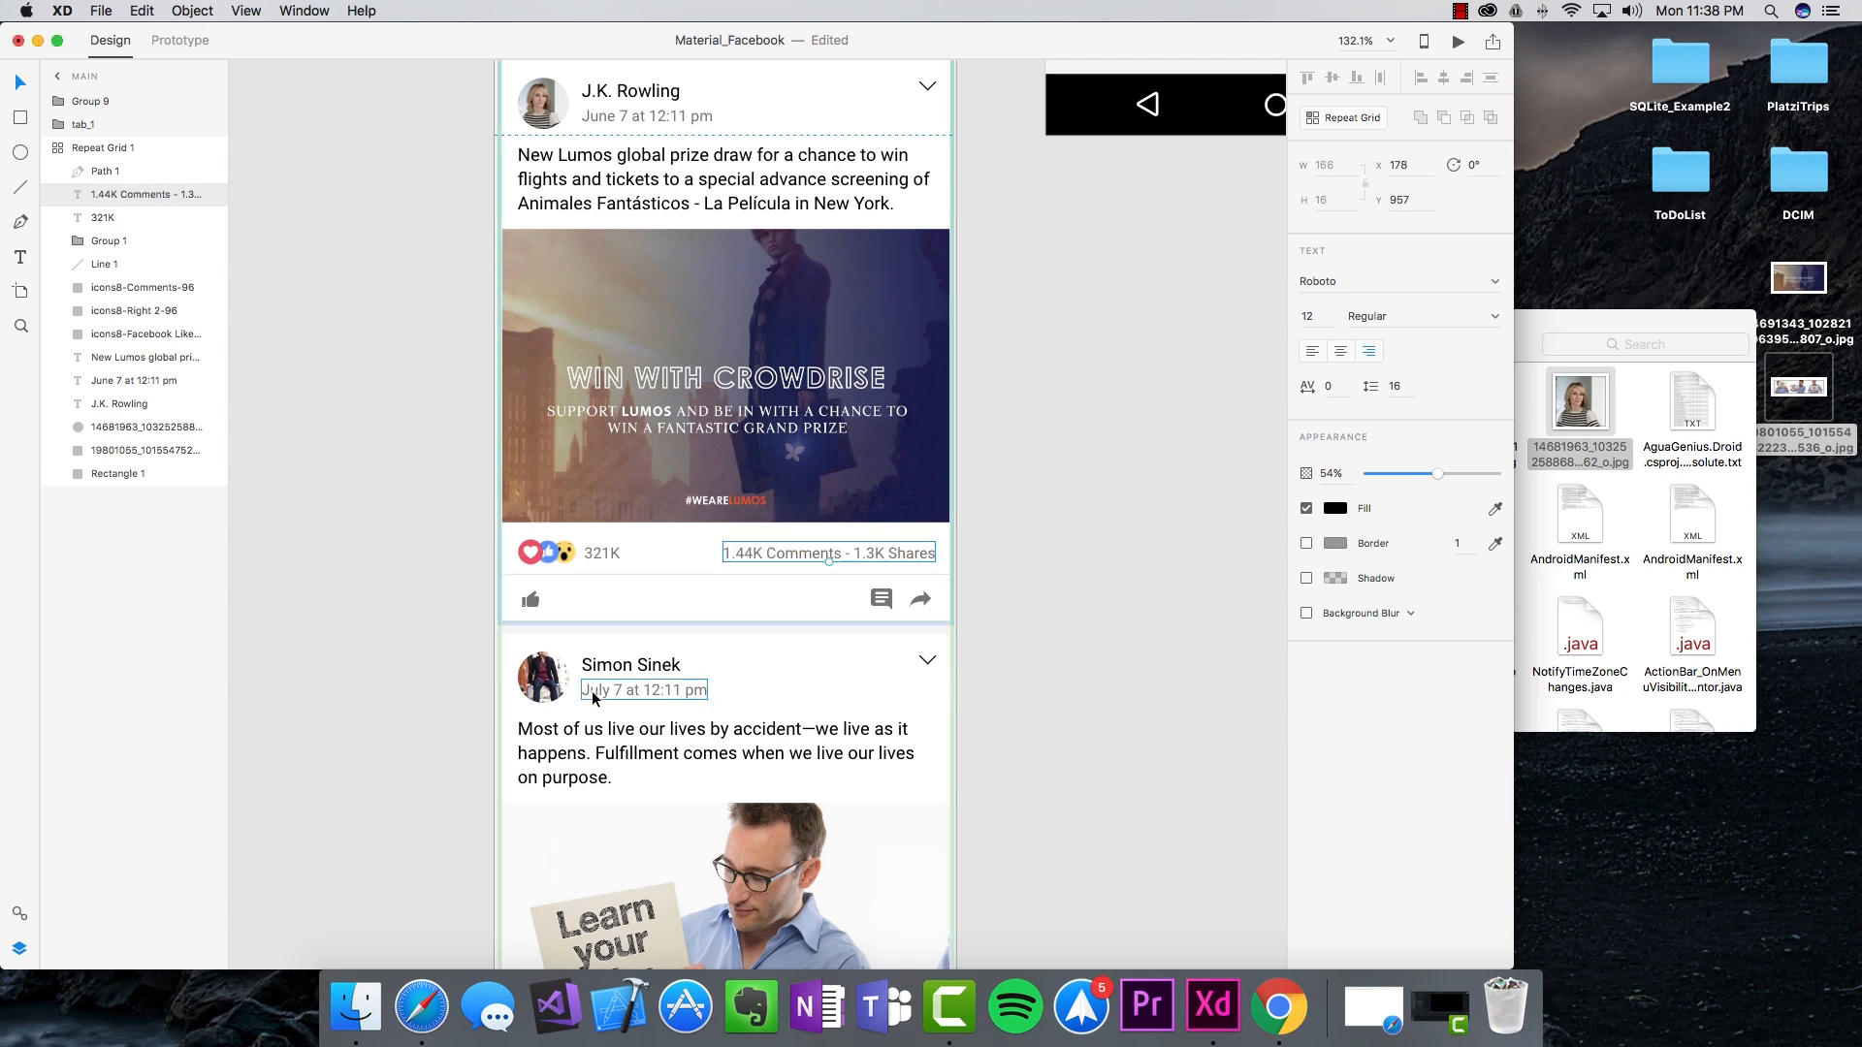
Step: Date the Simon Sinek post May 5 at 10:11 am
{"action": "double_click", "coordinate": [594, 692]}
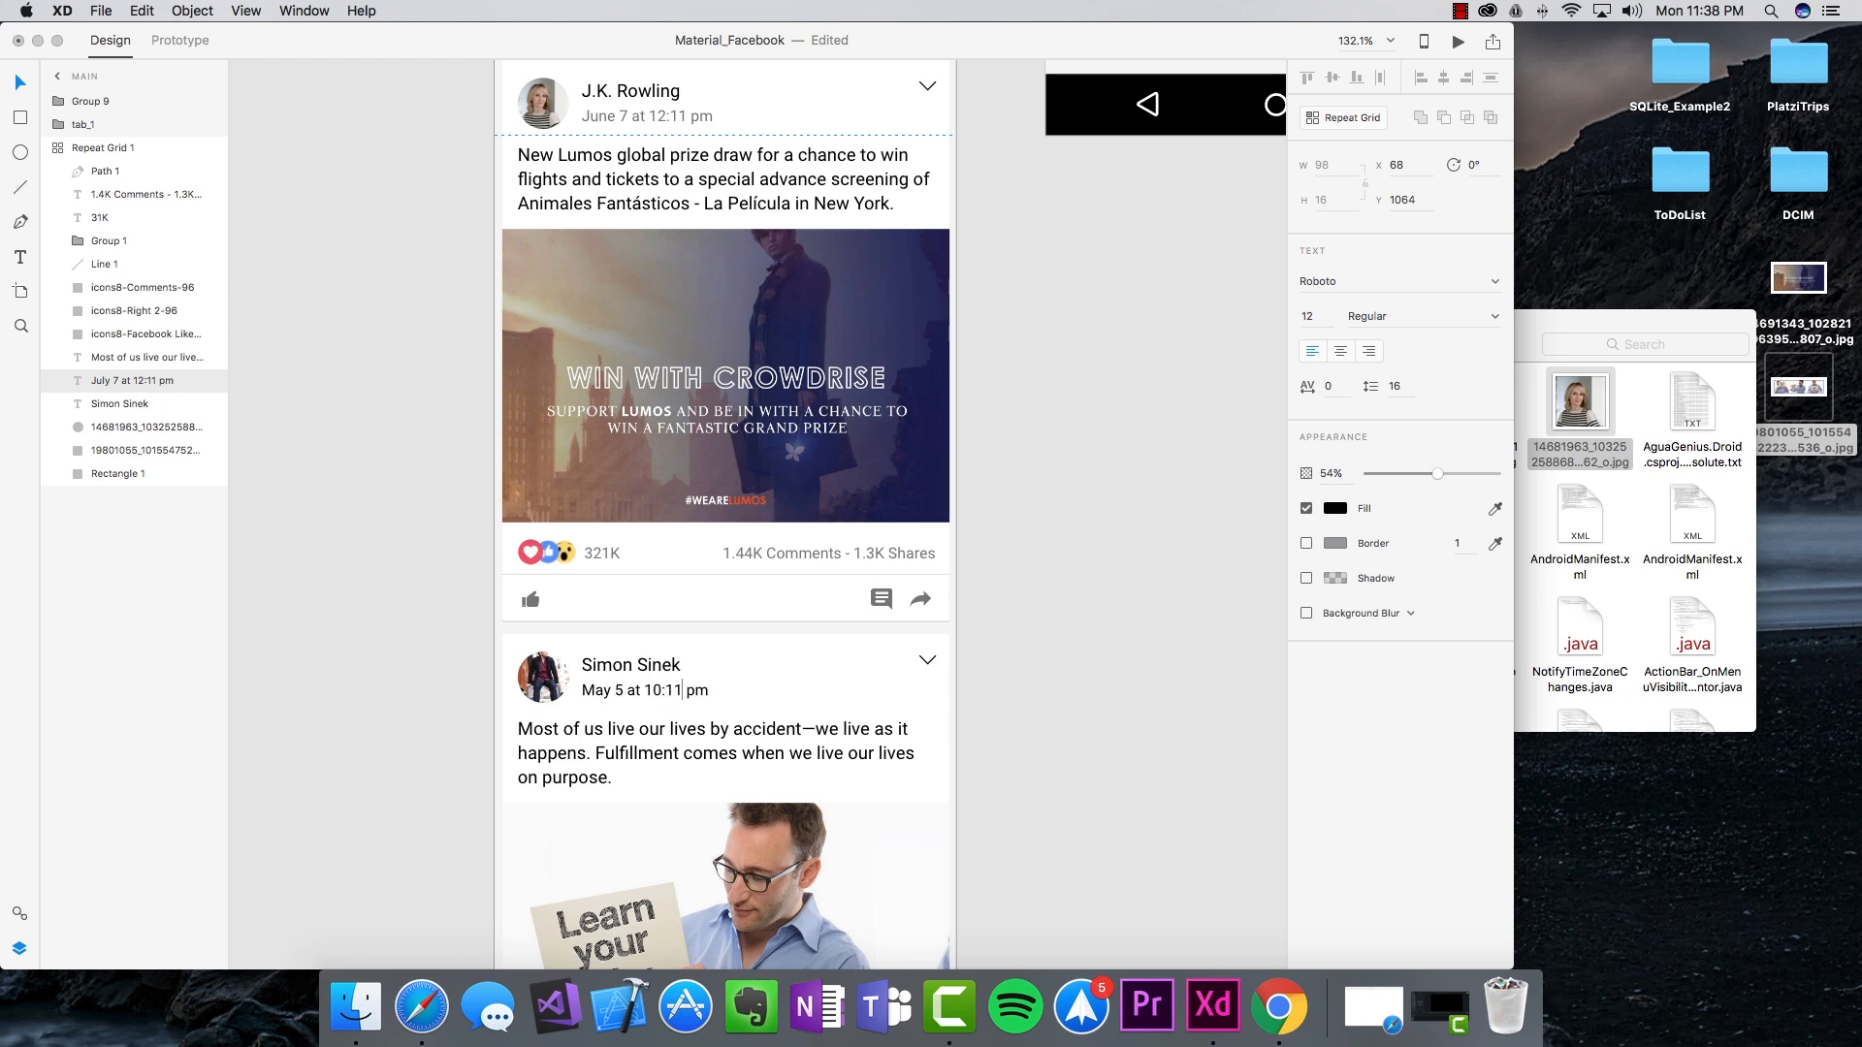
{"action": "left_click", "coordinate": [1063, 569]}
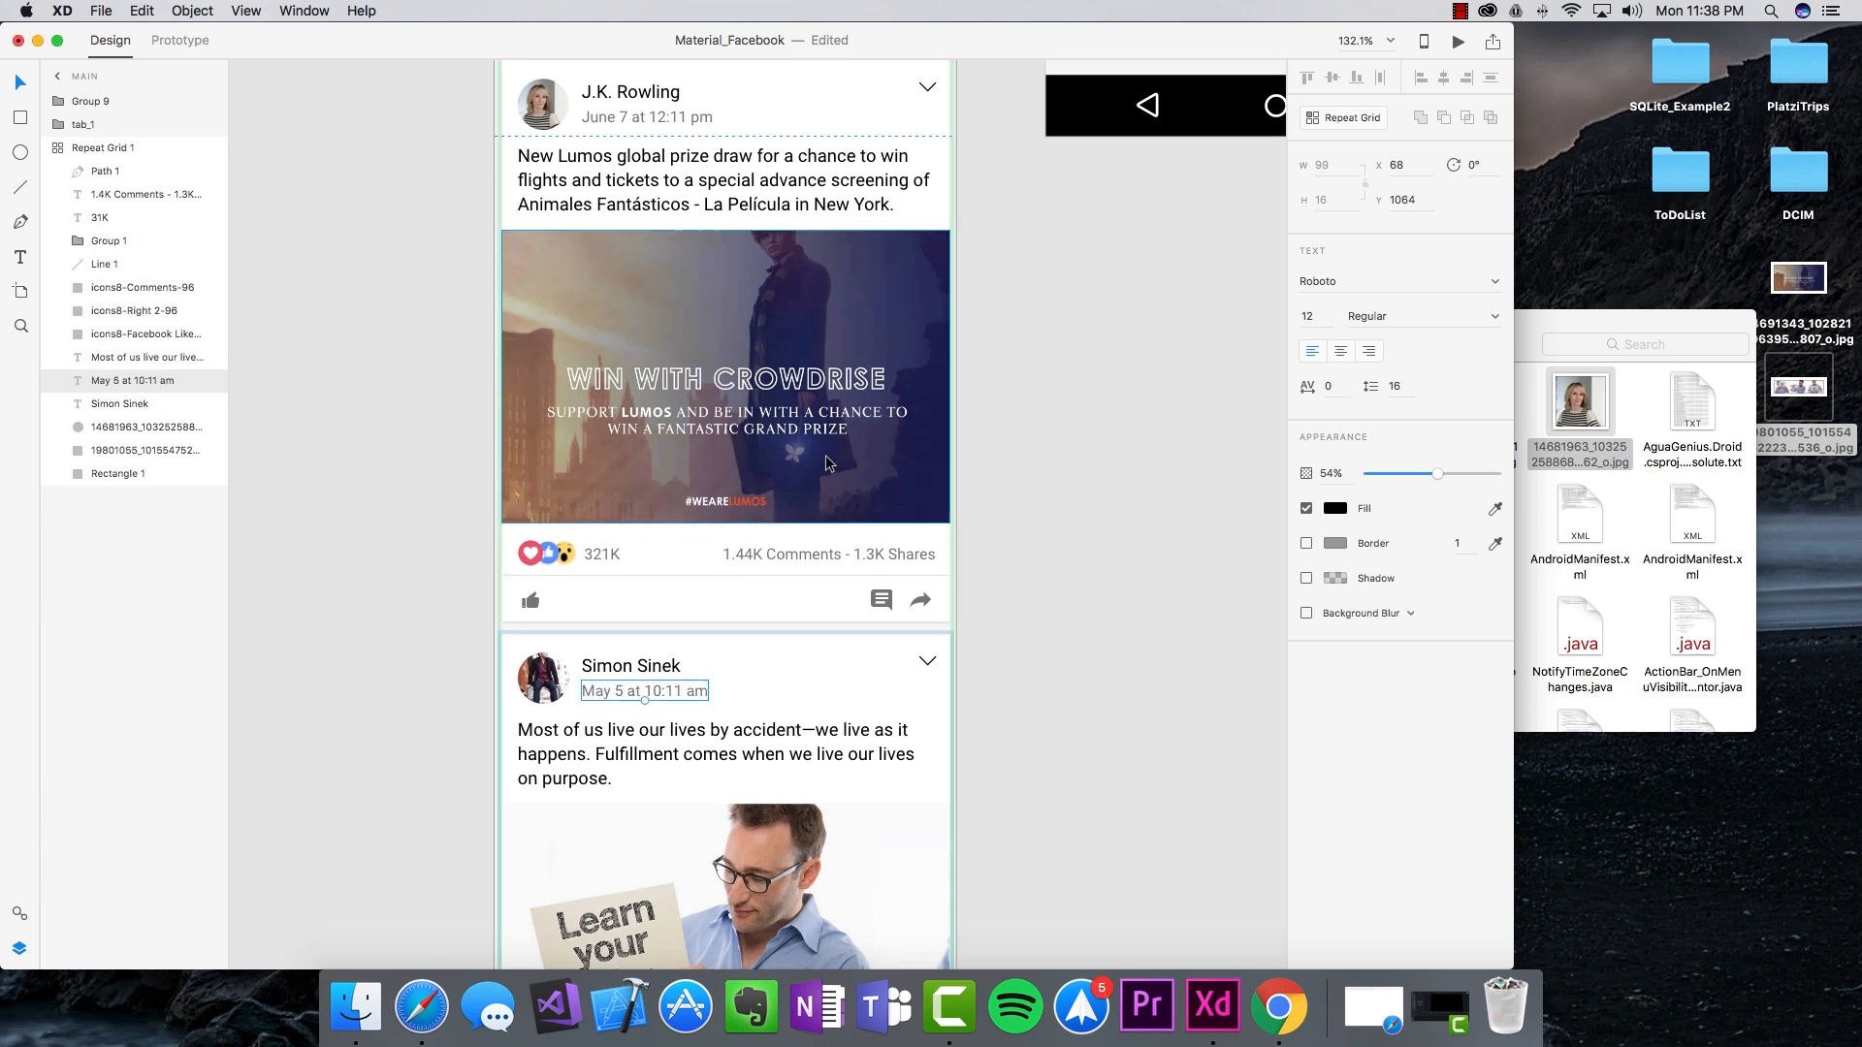
{"action": "scroll", "coordinate": [688, 757], "scroll_direction": "up", "scroll_amount": 3}
{"action": "scroll", "coordinate": [685, 801], "scroll_direction": "up", "scroll_amount": 12}
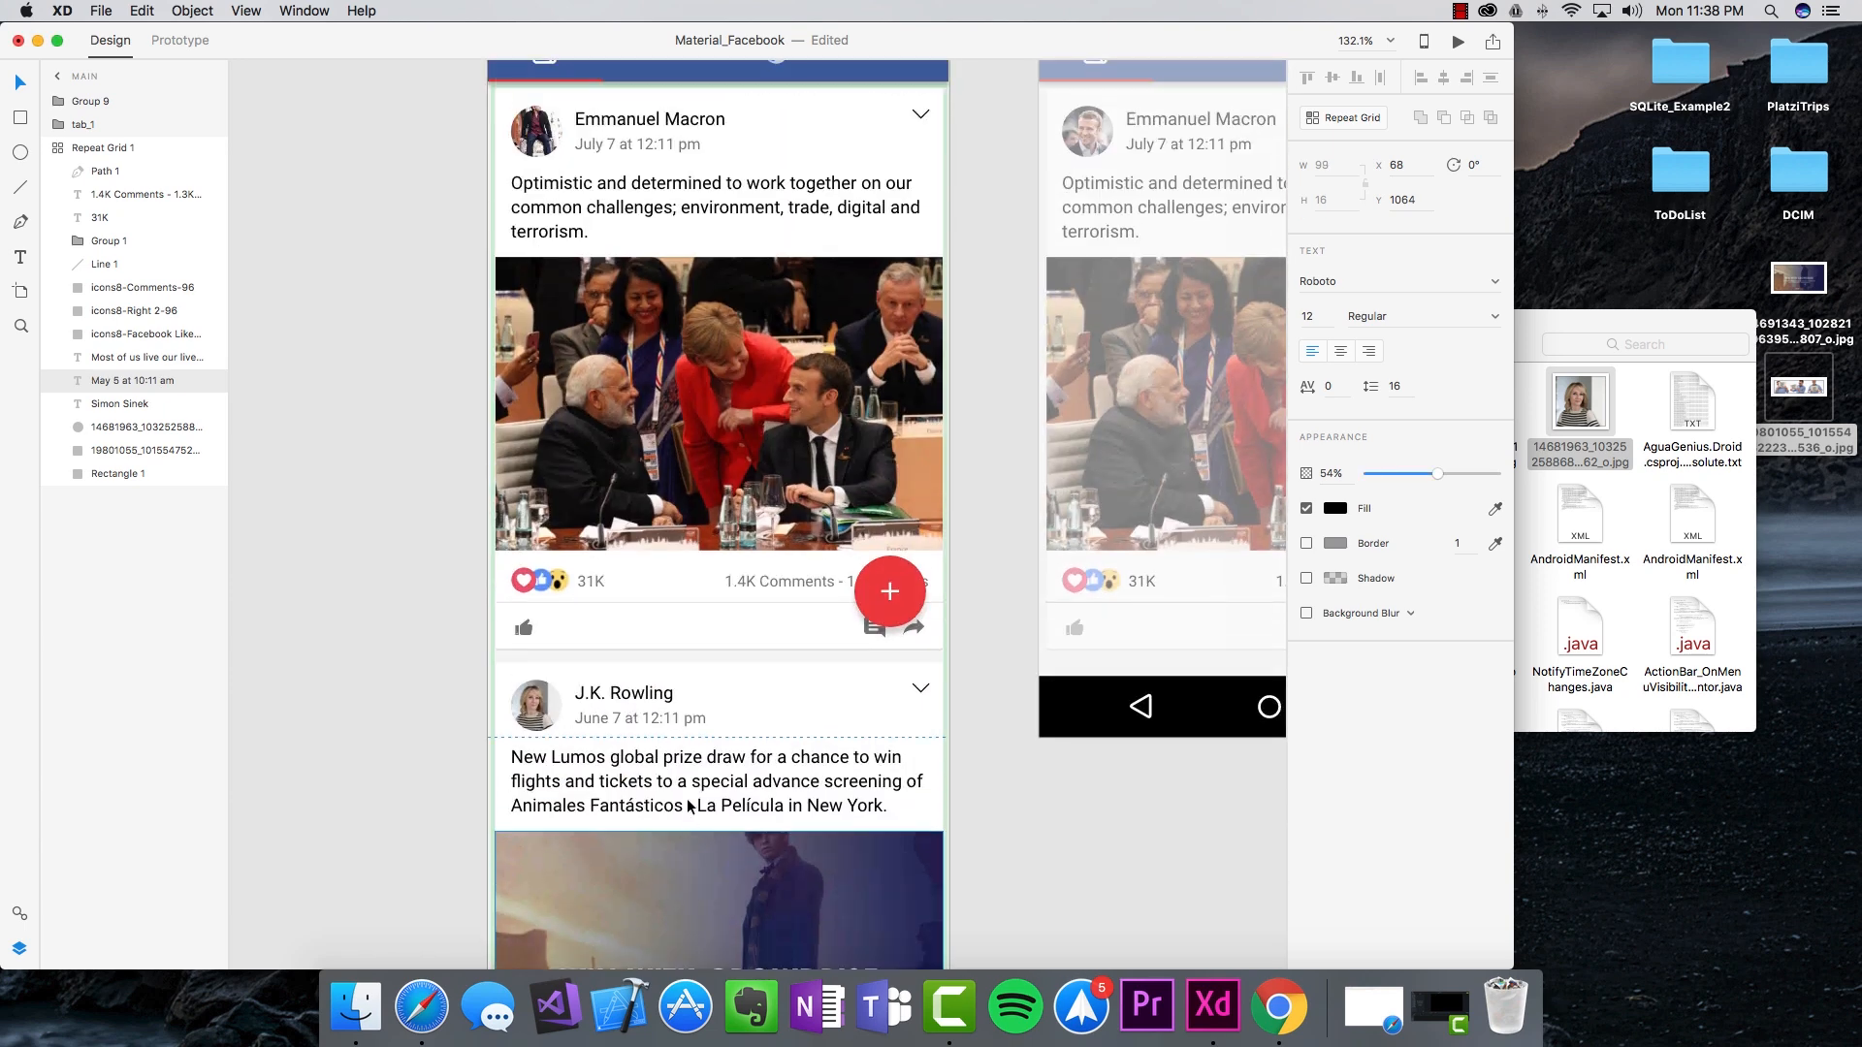
Step: Shorten the Learn your Why photo's height, then undo the change
{"action": "scroll", "coordinate": [686, 799], "scroll_direction": "down", "scroll_amount": 5}
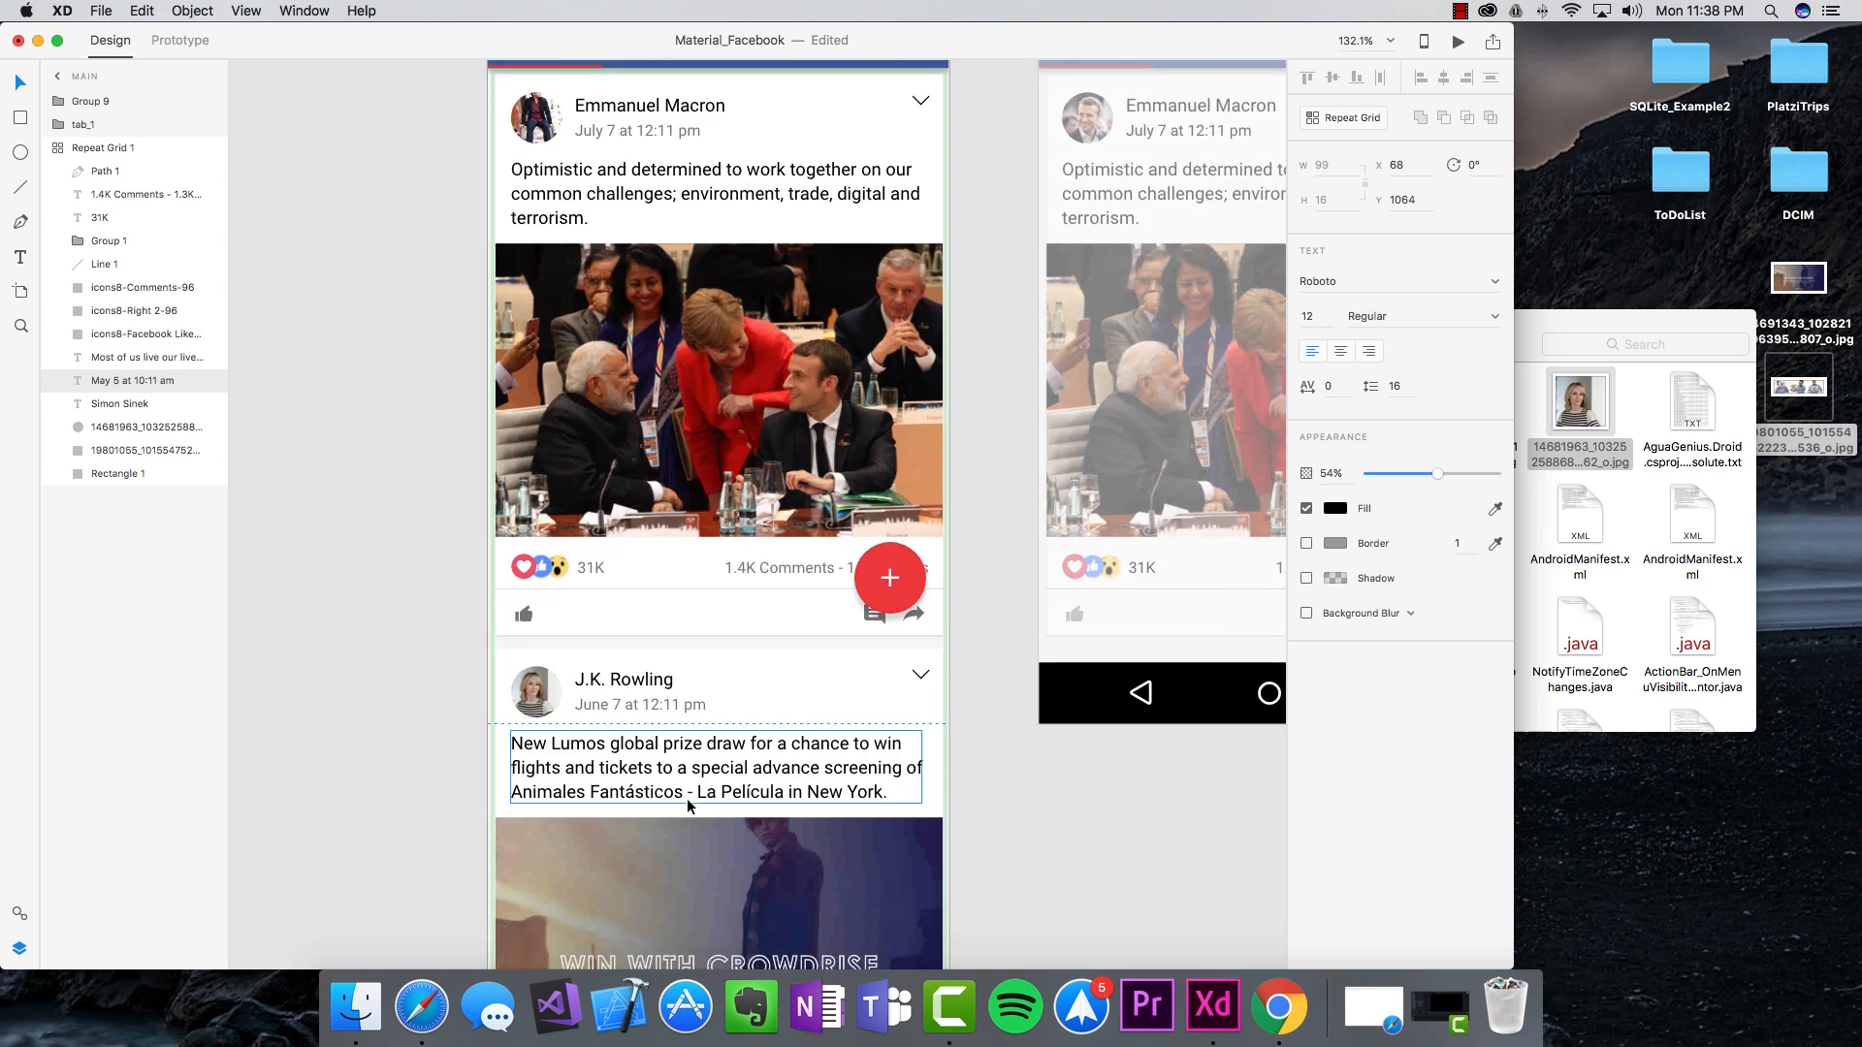
{"action": "scroll", "coordinate": [667, 796], "scroll_direction": "down", "scroll_amount": 20}
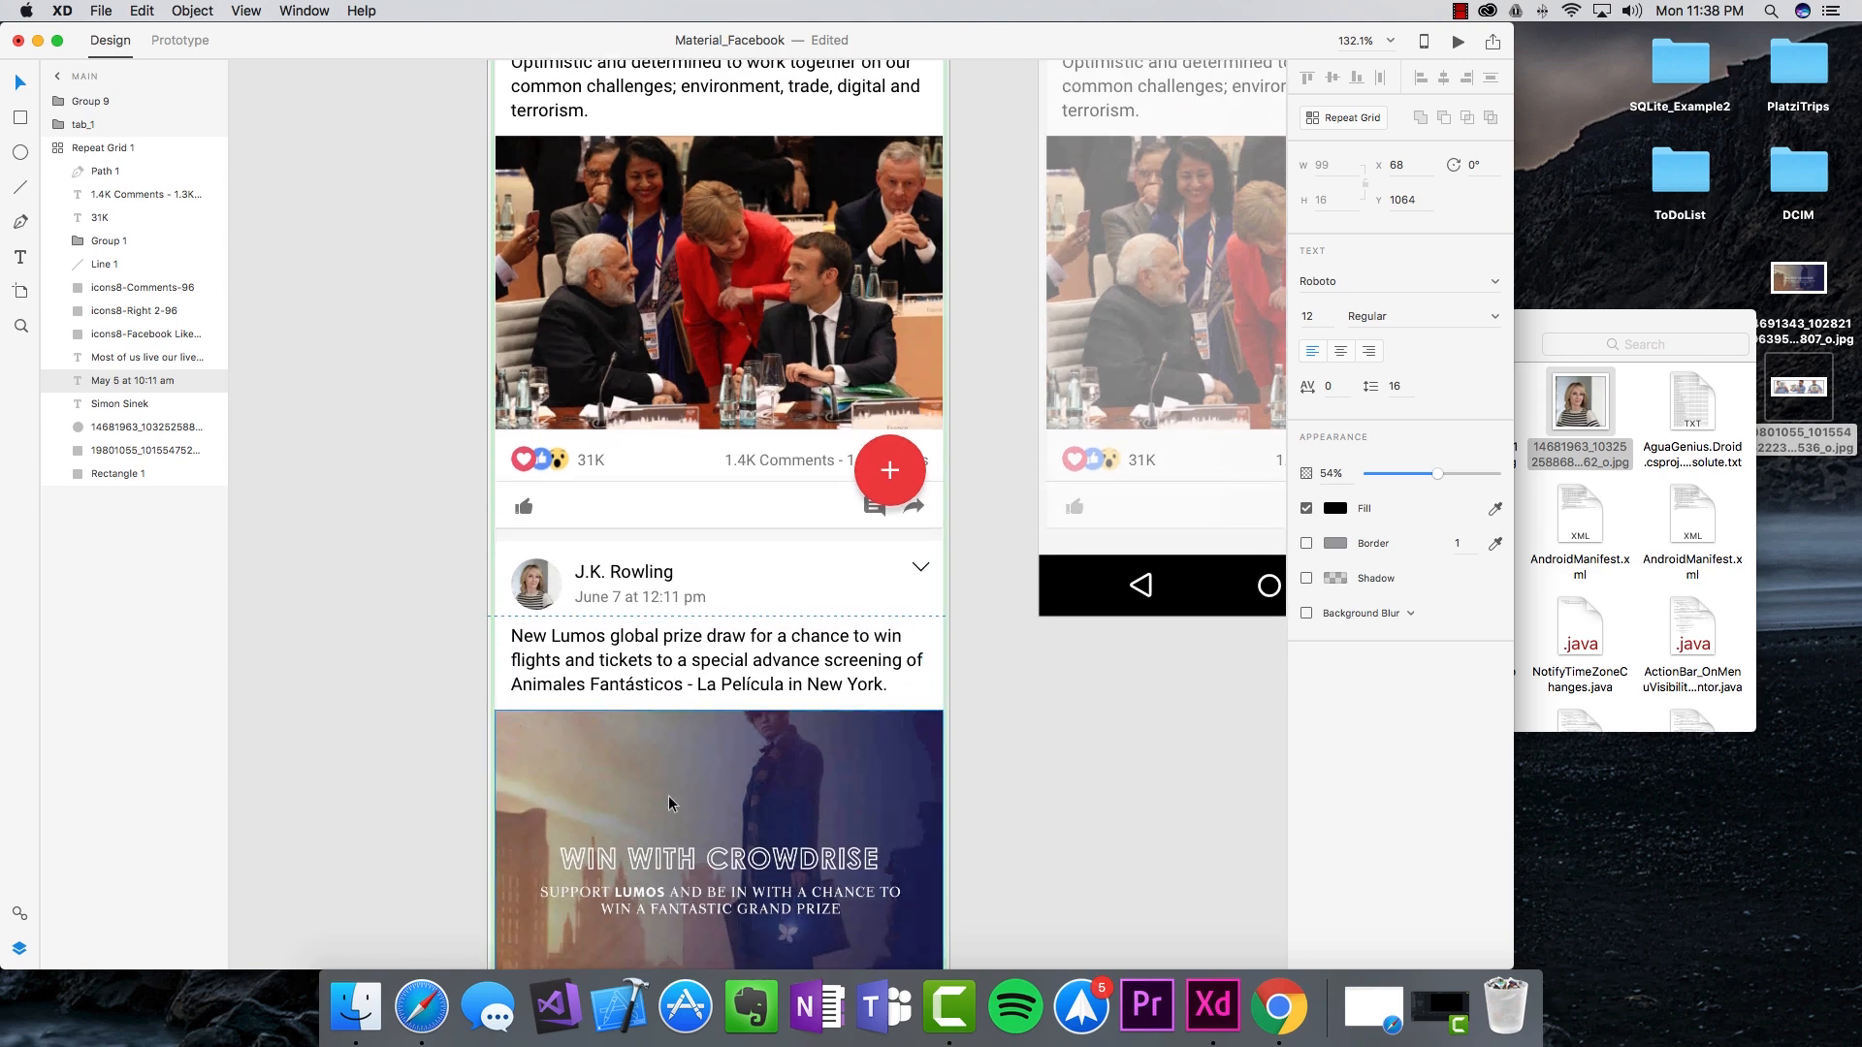
{"action": "left_click", "coordinate": [723, 739]}
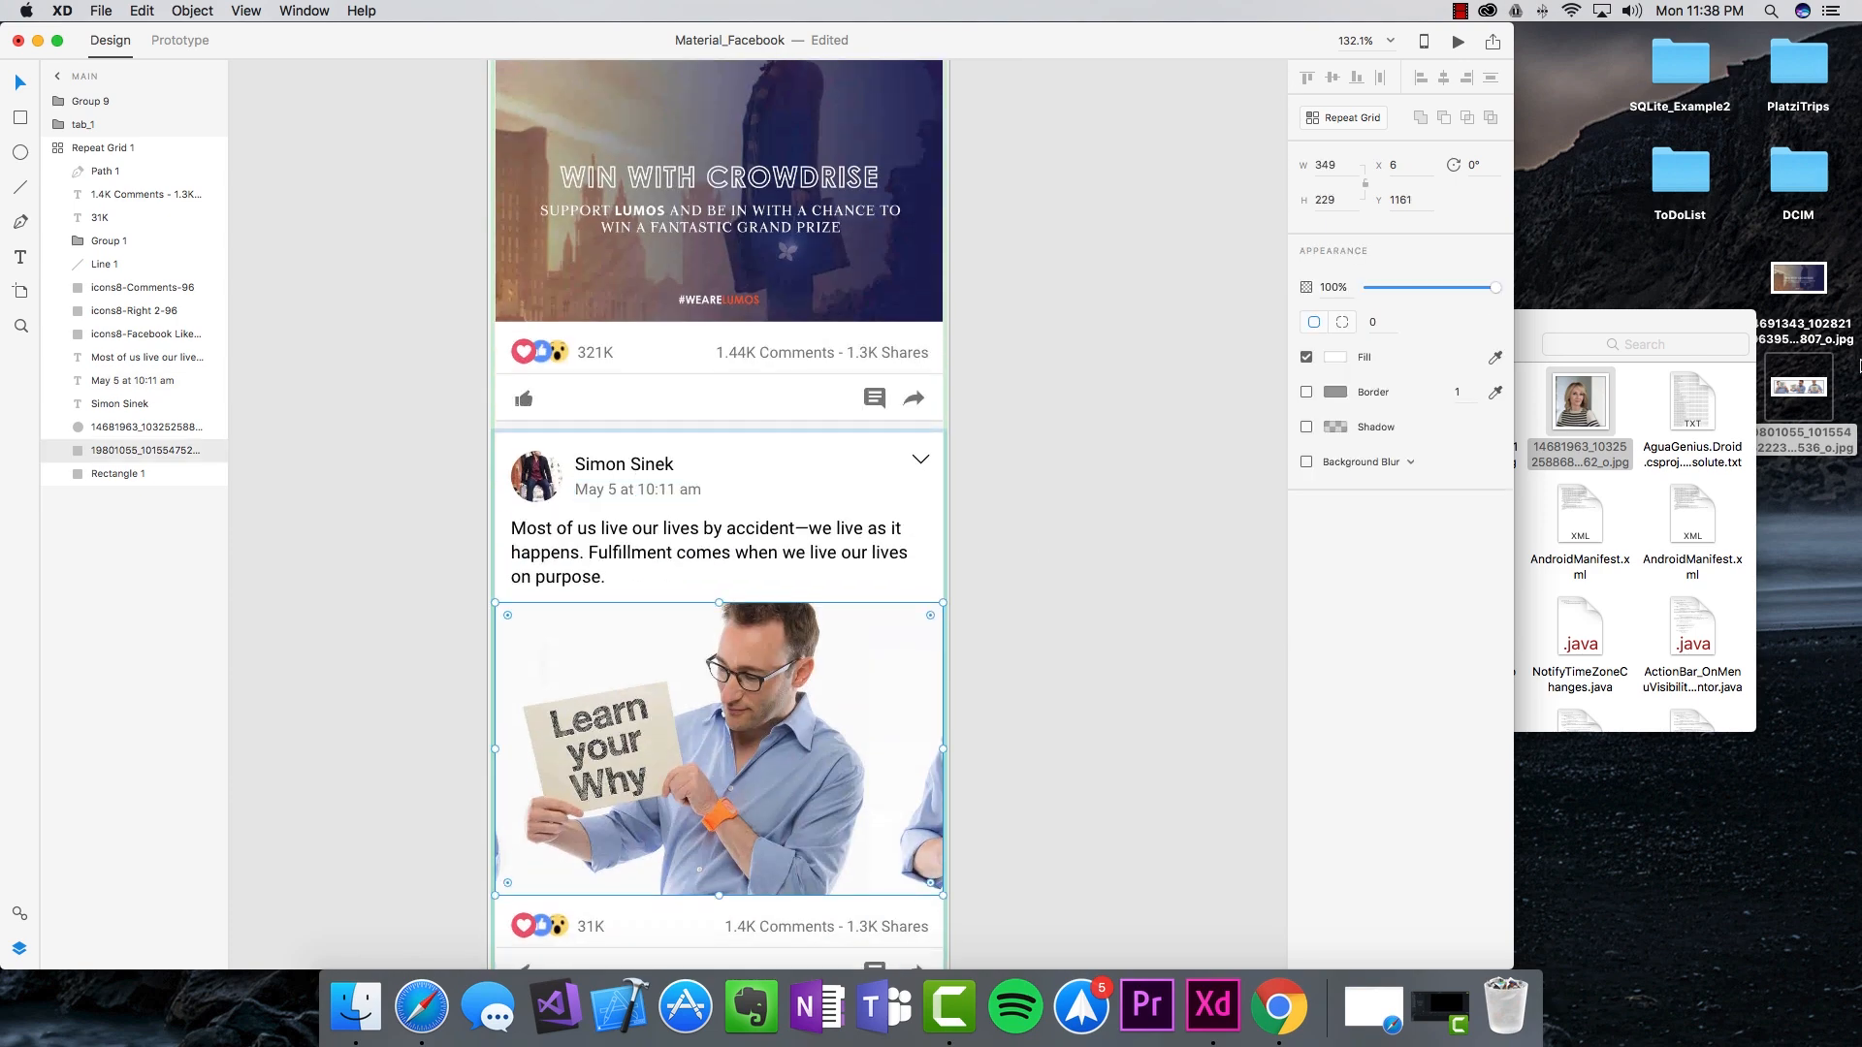
{"action": "left_click_drag", "start_coordinate": [720, 898], "coordinate": [715, 727]}
{"action": "scroll", "coordinate": [715, 728], "scroll_direction": "up", "scroll_amount": 7}
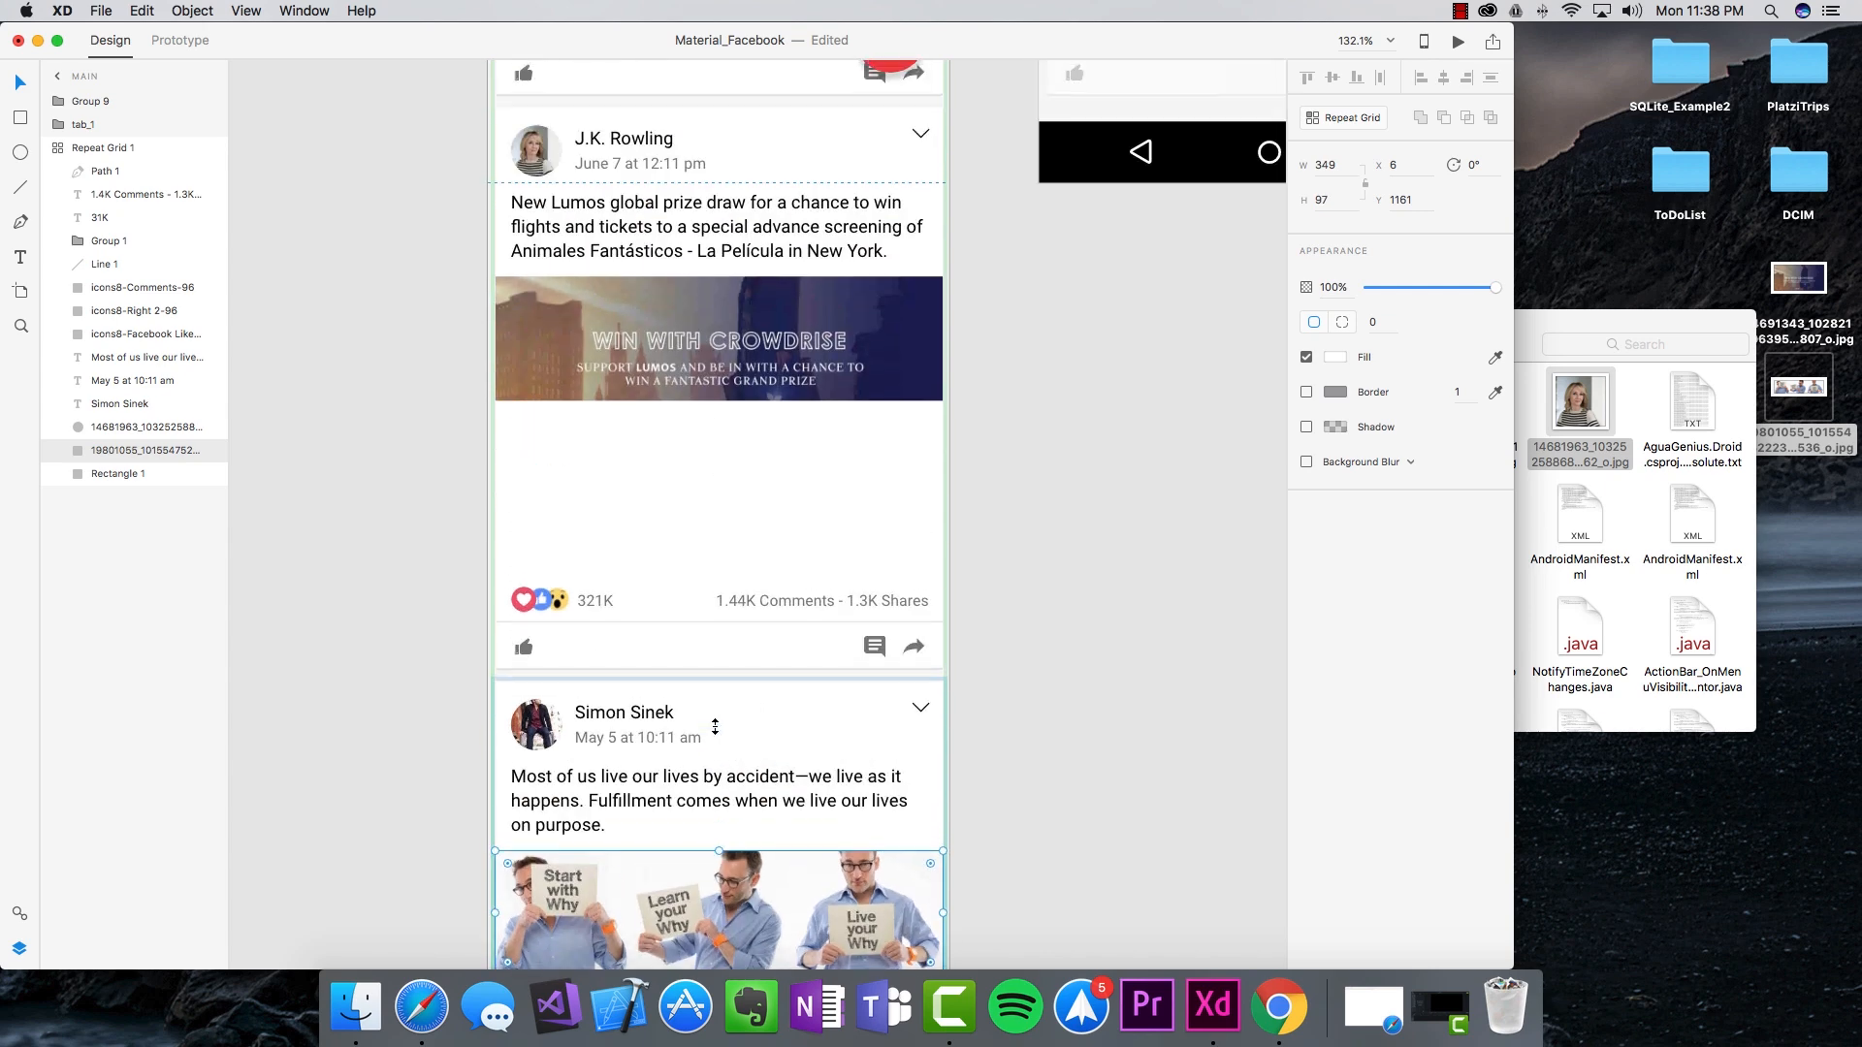
{"action": "scroll", "coordinate": [715, 726], "scroll_direction": "up", "scroll_amount": 5}
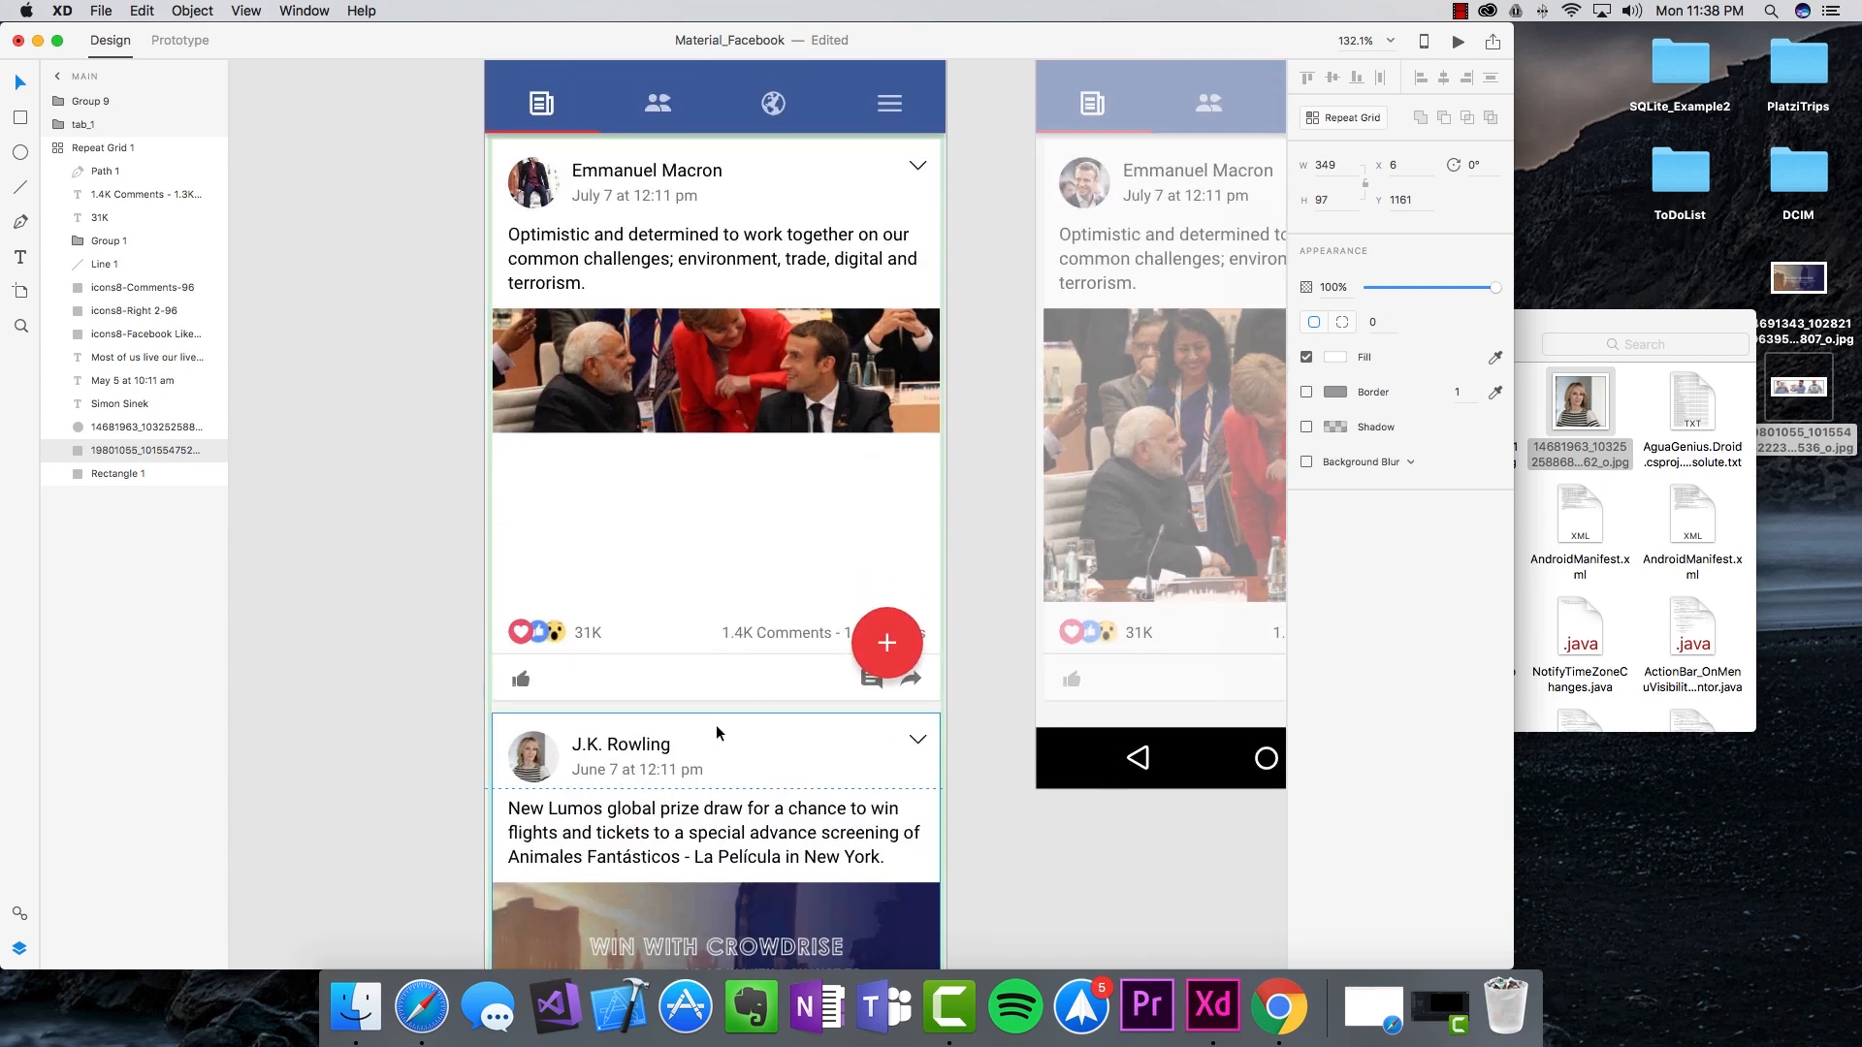
{"action": "key", "text": "super+z"}
Step: Leave the repeat grid's contents and select the whole Repeat Grid 1 of posts
{"action": "scroll", "coordinate": [718, 724], "scroll_direction": "down", "scroll_amount": 10}
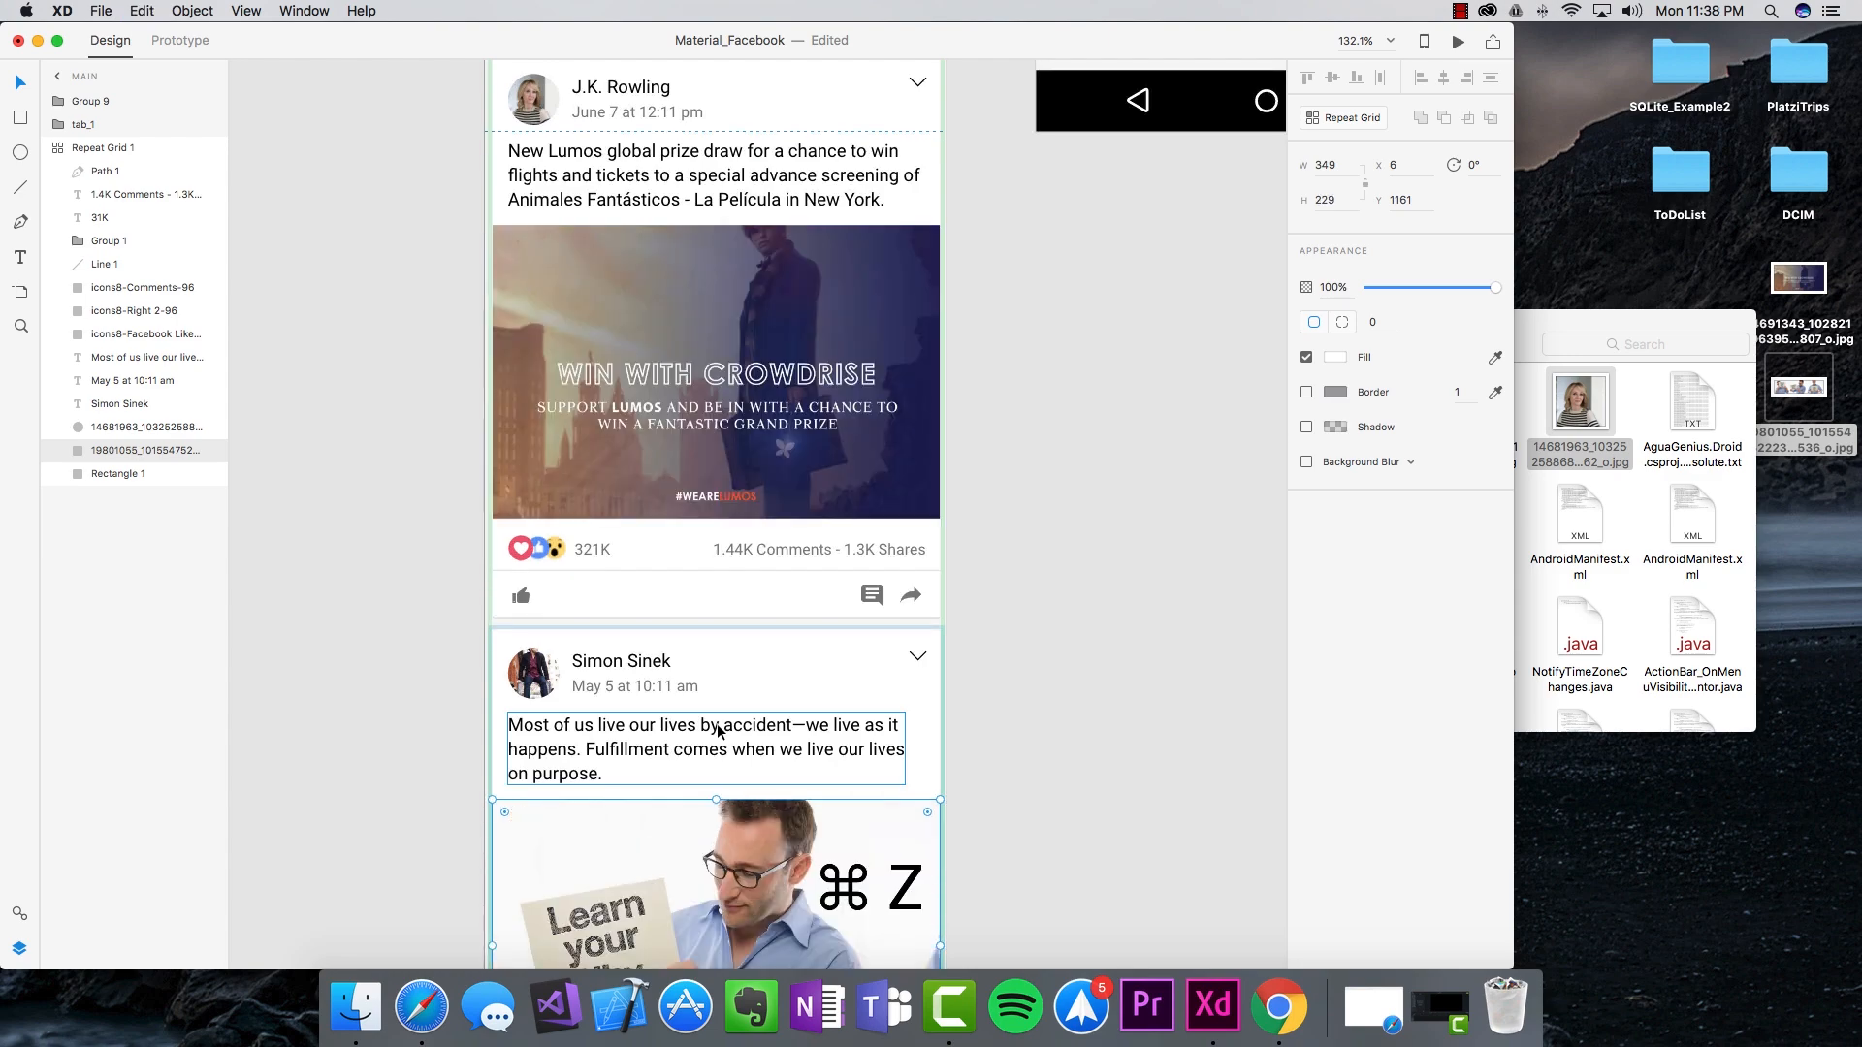
{"action": "scroll", "coordinate": [759, 729], "scroll_direction": "down", "scroll_amount": 5}
{"action": "scroll", "coordinate": [853, 770], "scroll_direction": "up", "scroll_amount": 3}
{"action": "left_click", "coordinate": [1001, 675]}
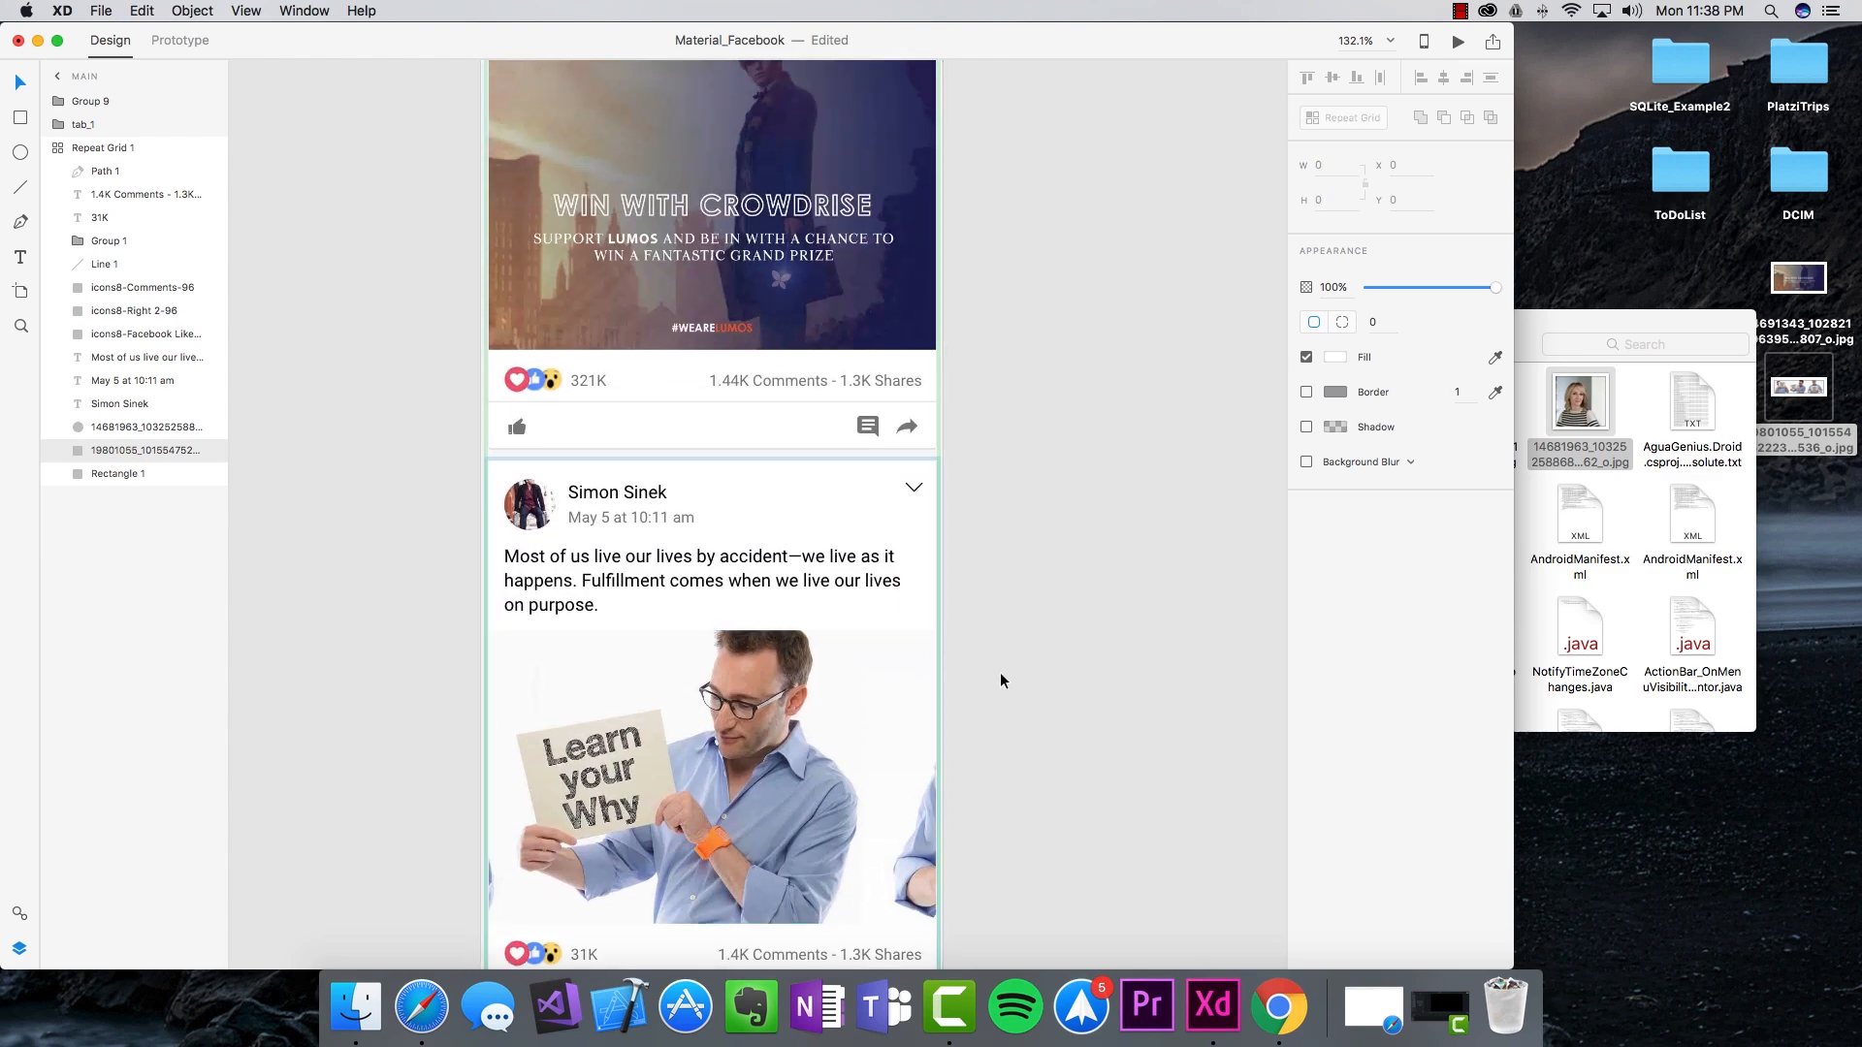
{"action": "left_click", "coordinate": [1001, 677]}
{"action": "scroll", "coordinate": [999, 675], "scroll_direction": "down", "scroll_amount": 2}
{"action": "scroll", "coordinate": [998, 675], "scroll_direction": "up", "scroll_amount": 3}
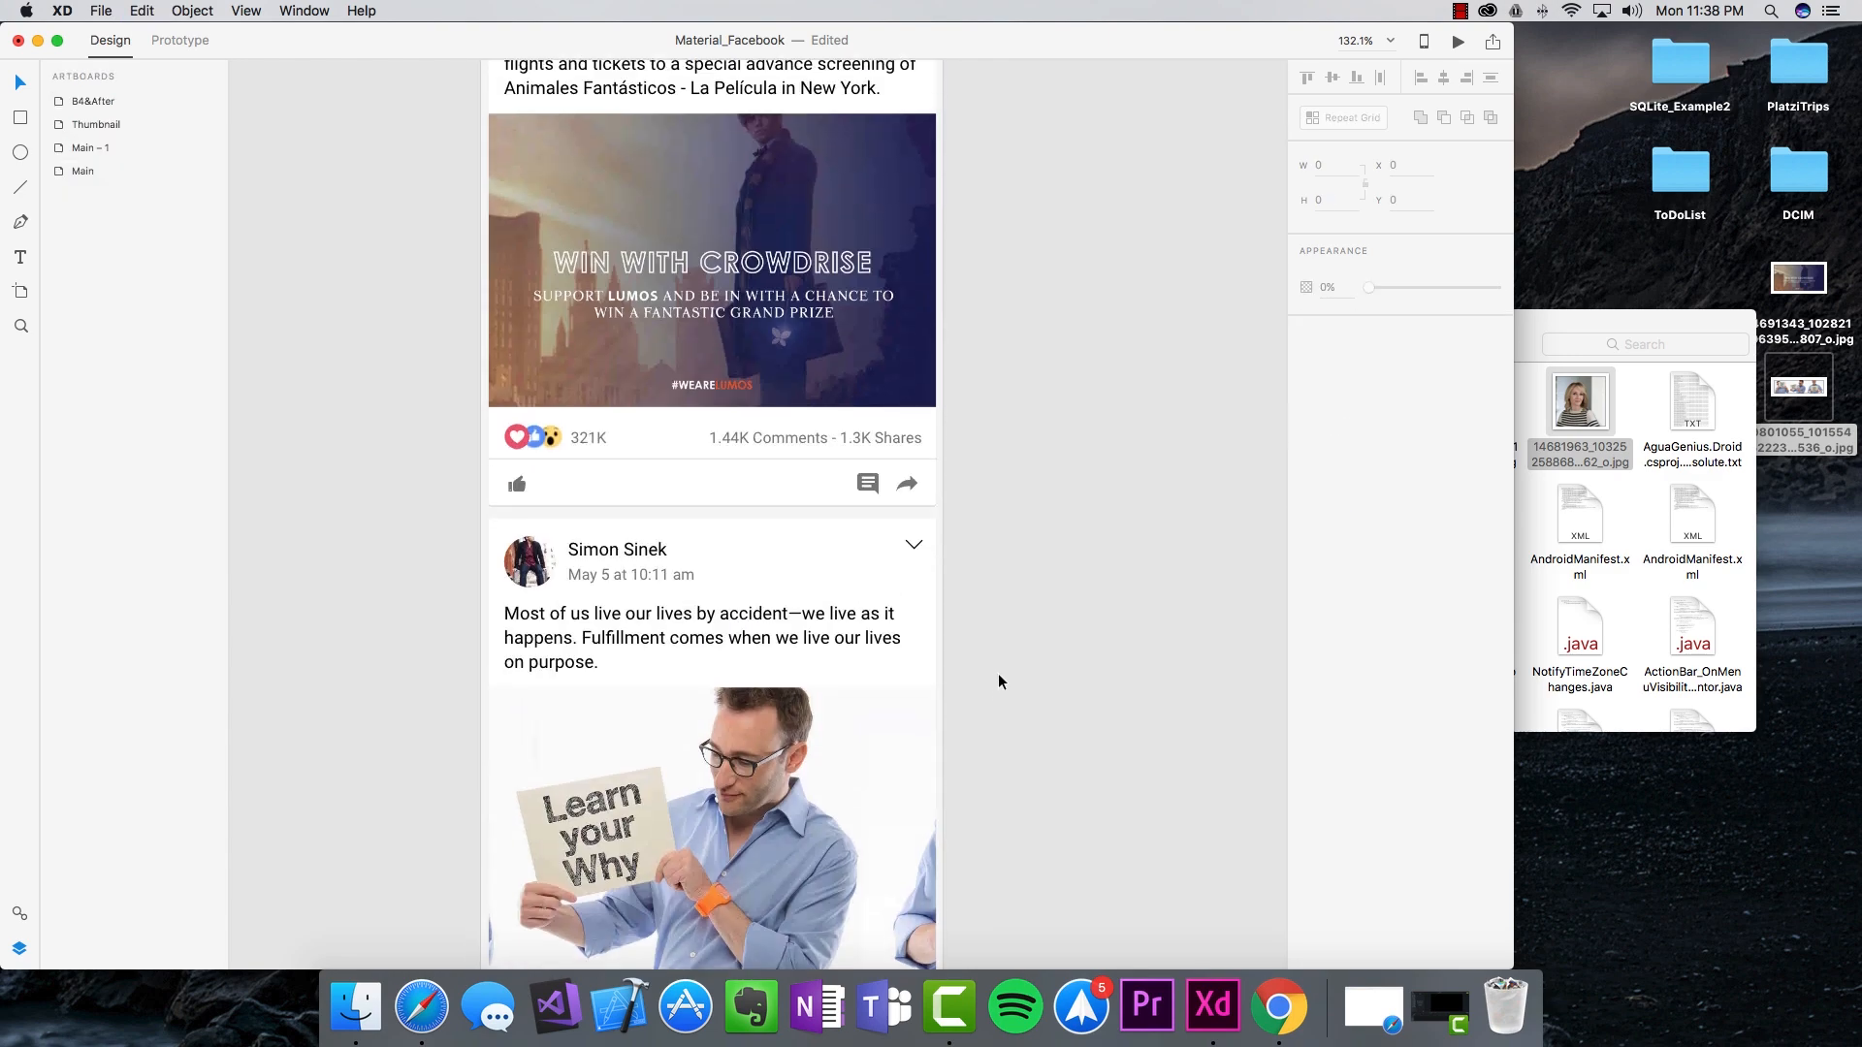
{"action": "scroll", "coordinate": [998, 673], "scroll_direction": "up", "scroll_amount": 10}
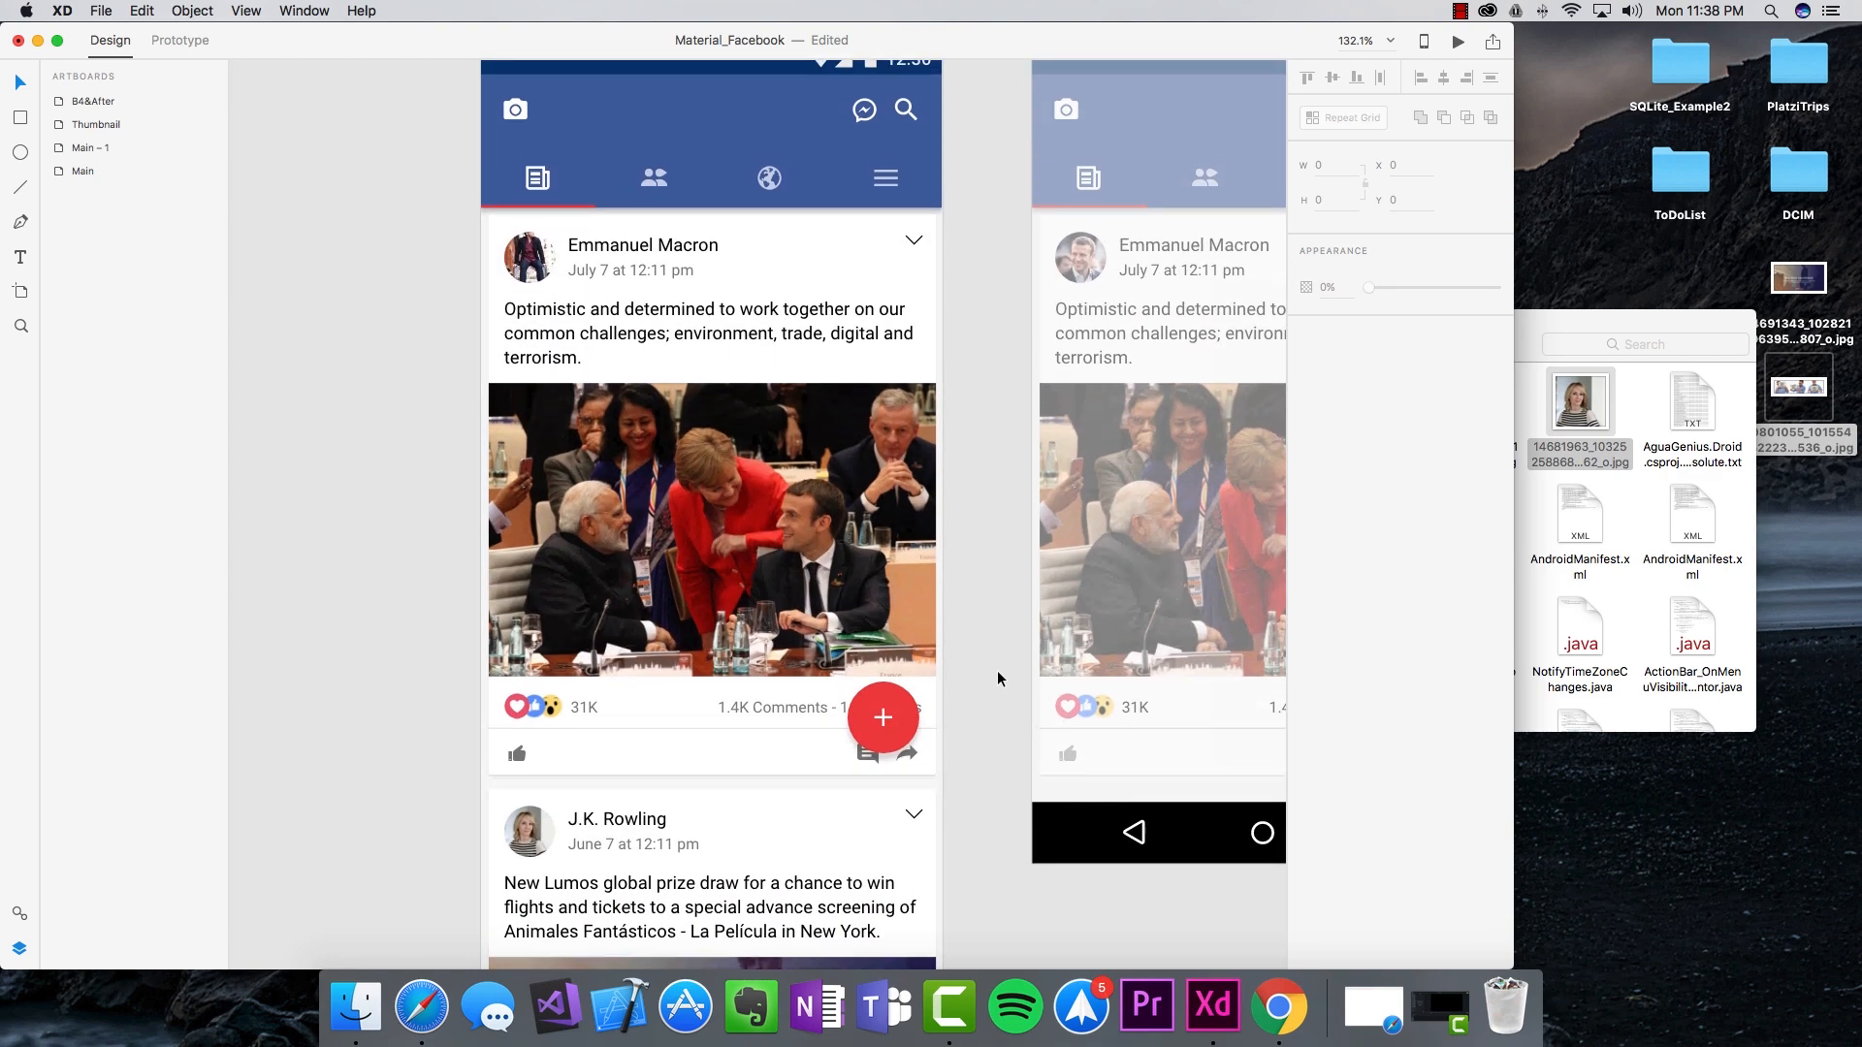
{"action": "left_click", "coordinate": [741, 522]}
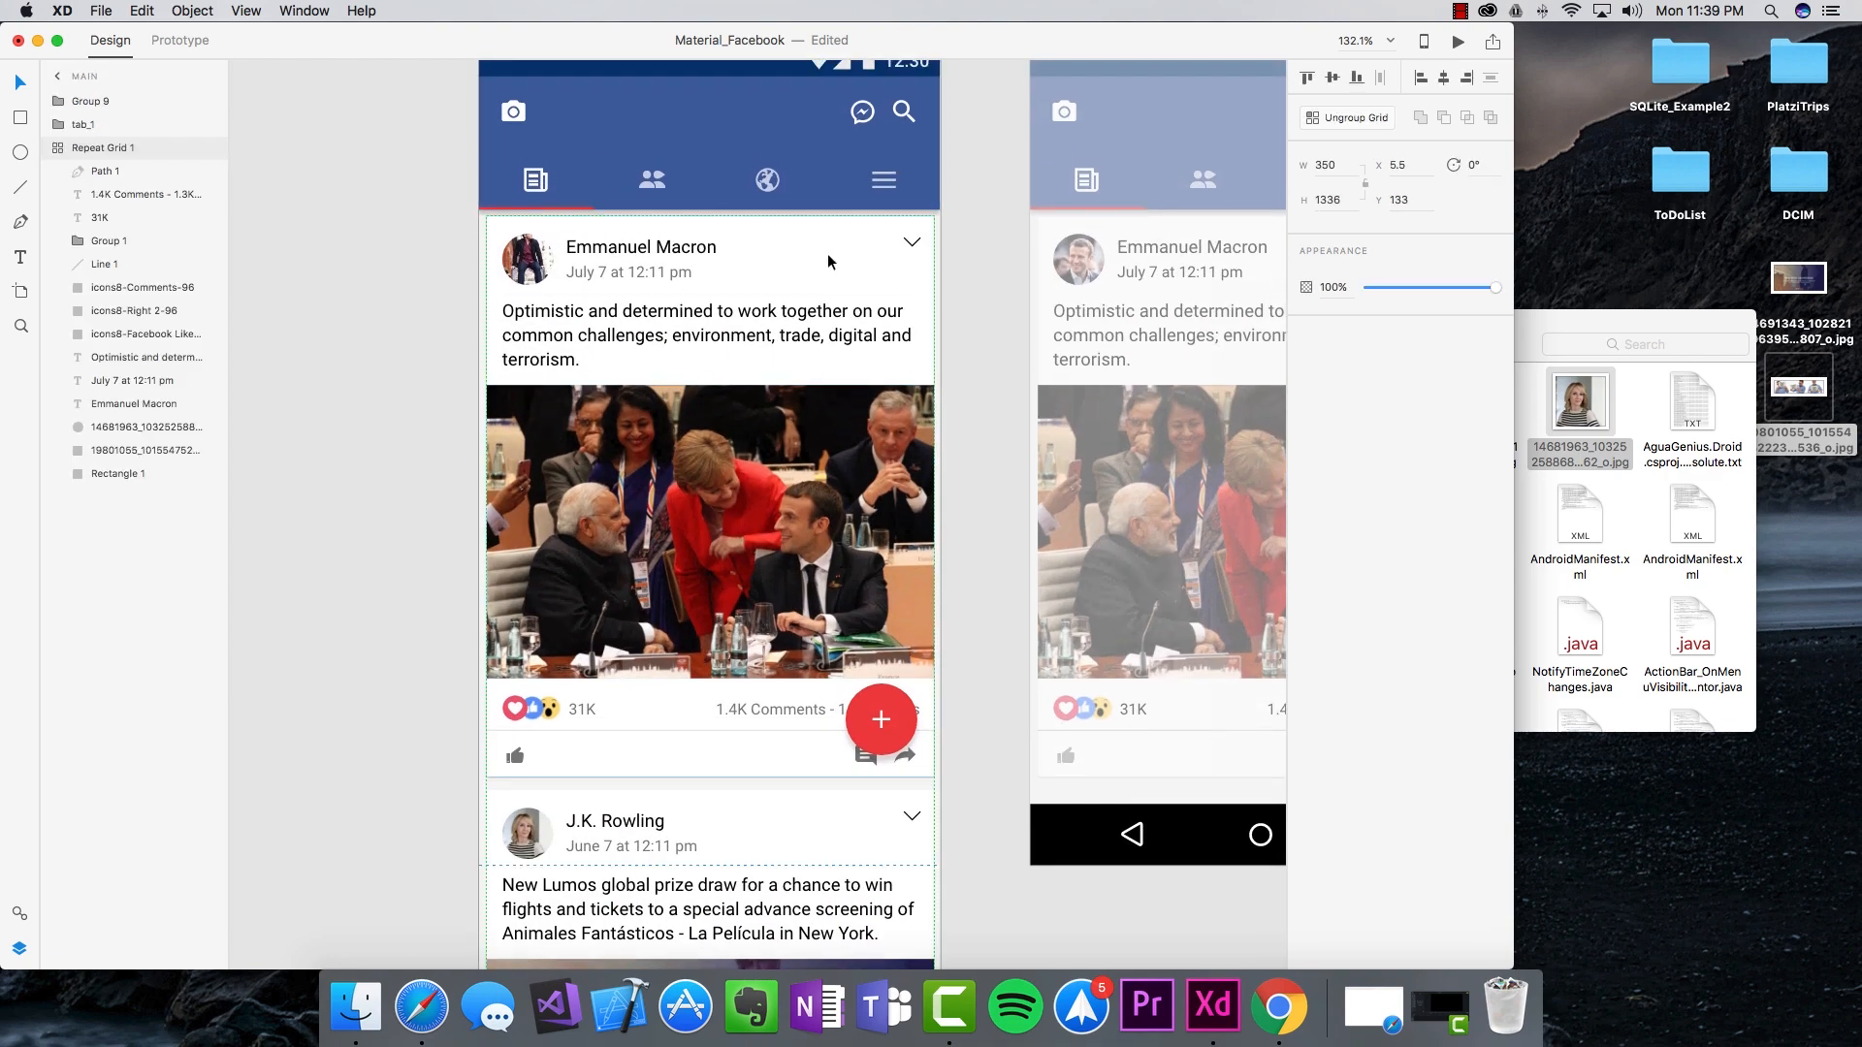
Step: Ungroup Repeat Grid 1 so each post becomes its own separate group
{"action": "left_click", "coordinate": [1350, 120]}
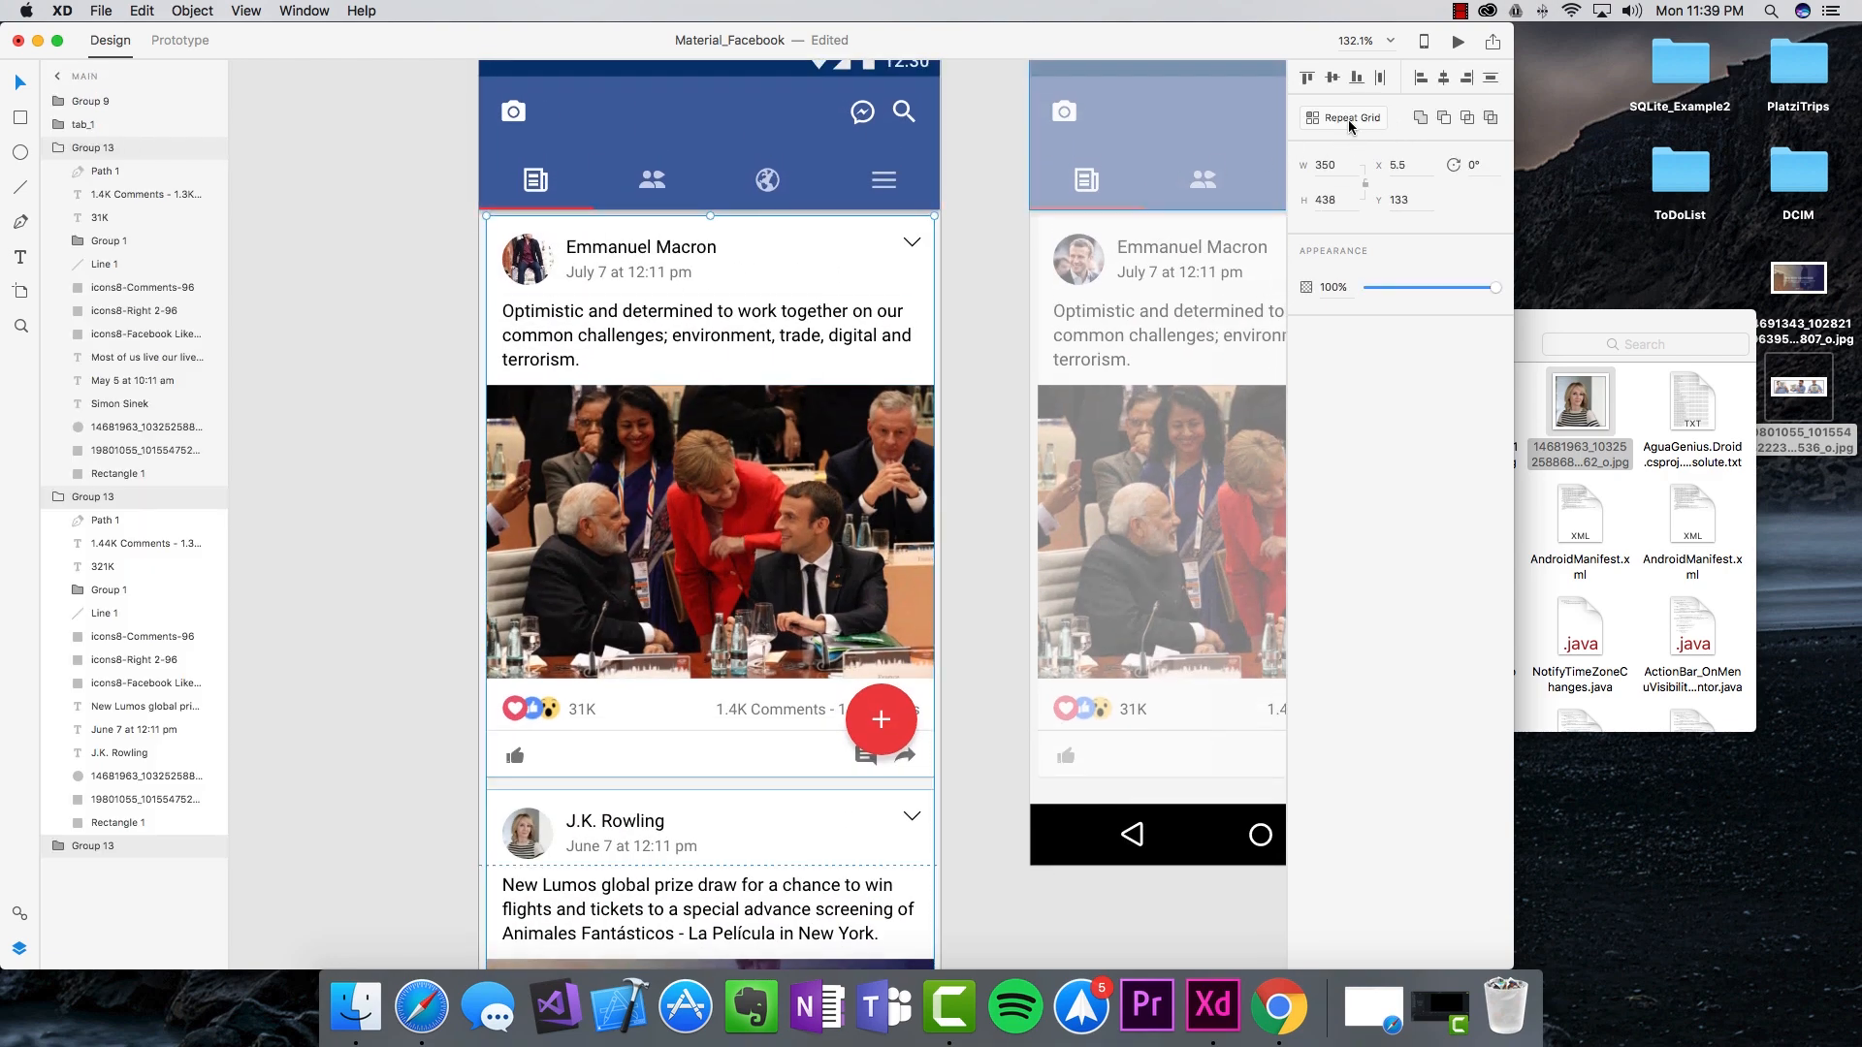
{"action": "scroll", "coordinate": [642, 385], "scroll_direction": "down", "scroll_amount": 4}
{"action": "left_click", "coordinate": [332, 615]}
Step: Select each post card in turn, ending on the Lumos giveaway post
{"action": "left_click", "coordinate": [599, 581]}
{"action": "scroll", "coordinate": [596, 572], "scroll_direction": "down", "scroll_amount": 10}
{"action": "left_click", "coordinate": [640, 679]}
{"action": "scroll", "coordinate": [640, 681], "scroll_direction": "down", "scroll_amount": 10}
{"action": "left_click", "coordinate": [640, 786]}
{"action": "scroll", "coordinate": [640, 785], "scroll_direction": "up", "scroll_amount": 15}
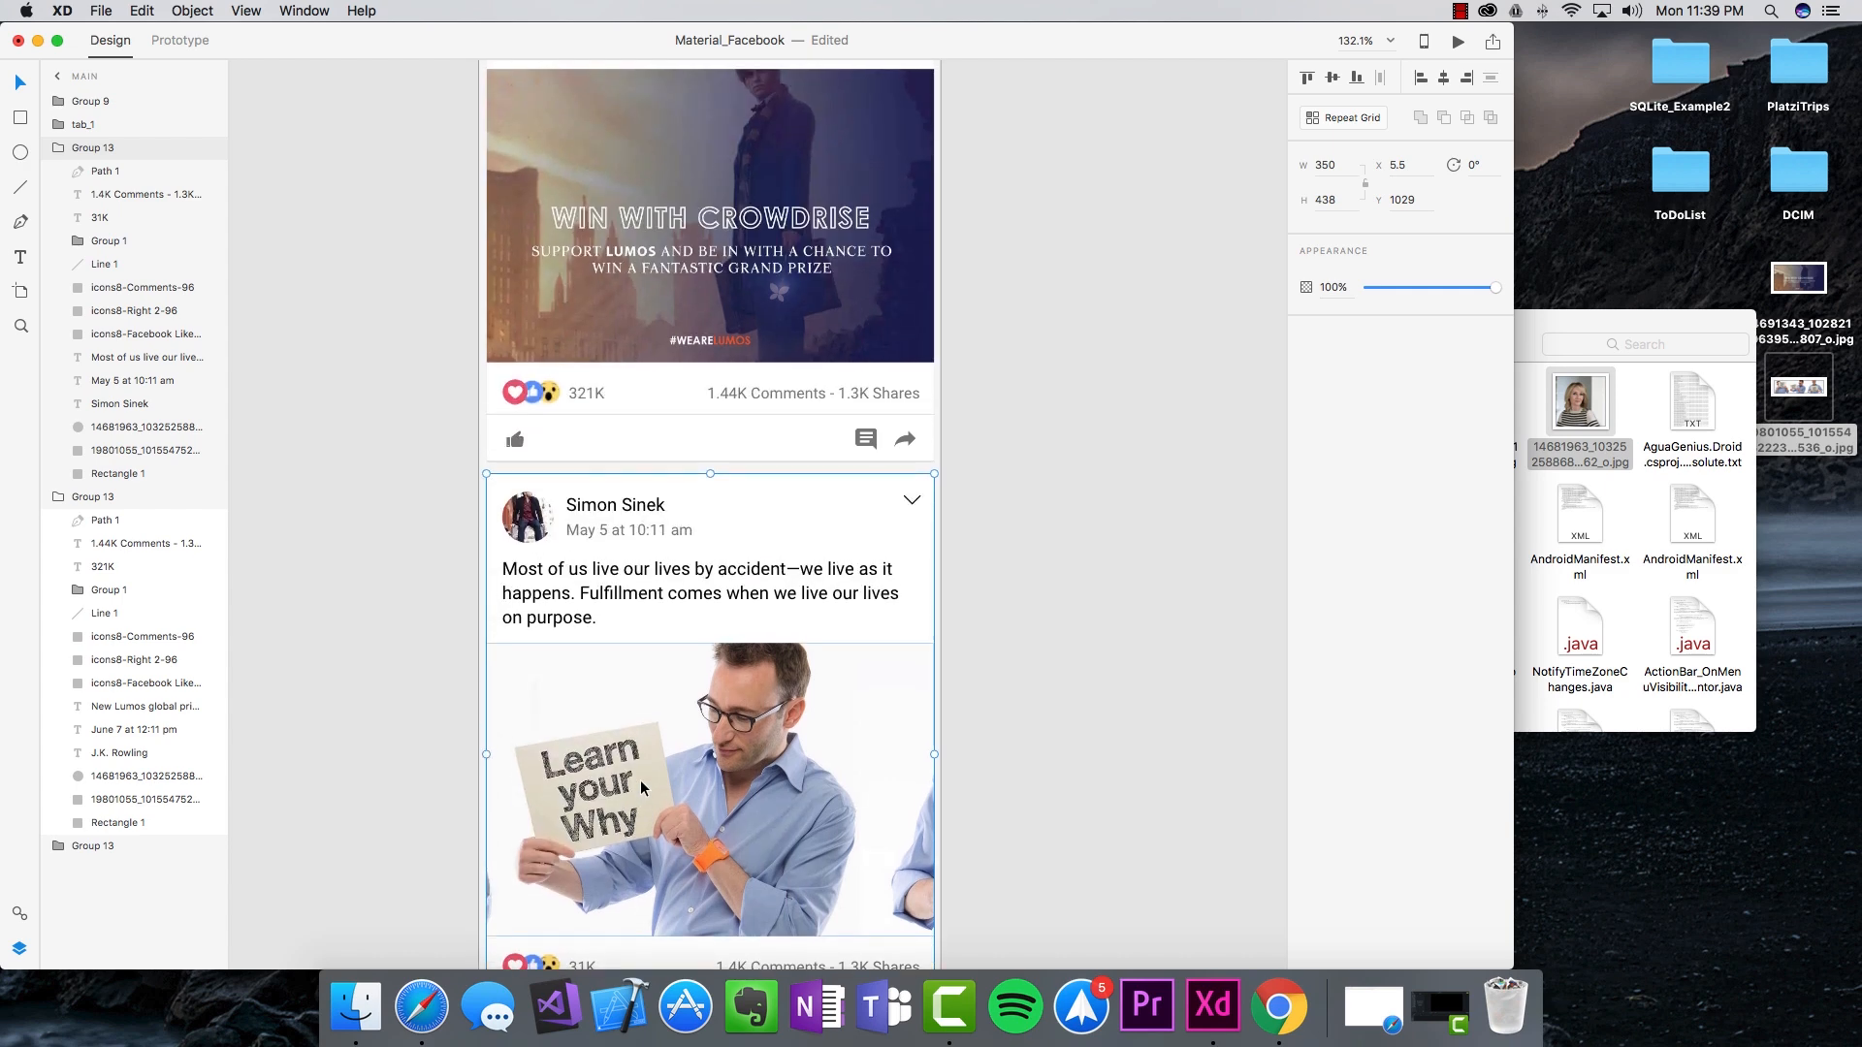
{"action": "scroll", "coordinate": [640, 780], "scroll_direction": "up", "scroll_amount": 5}
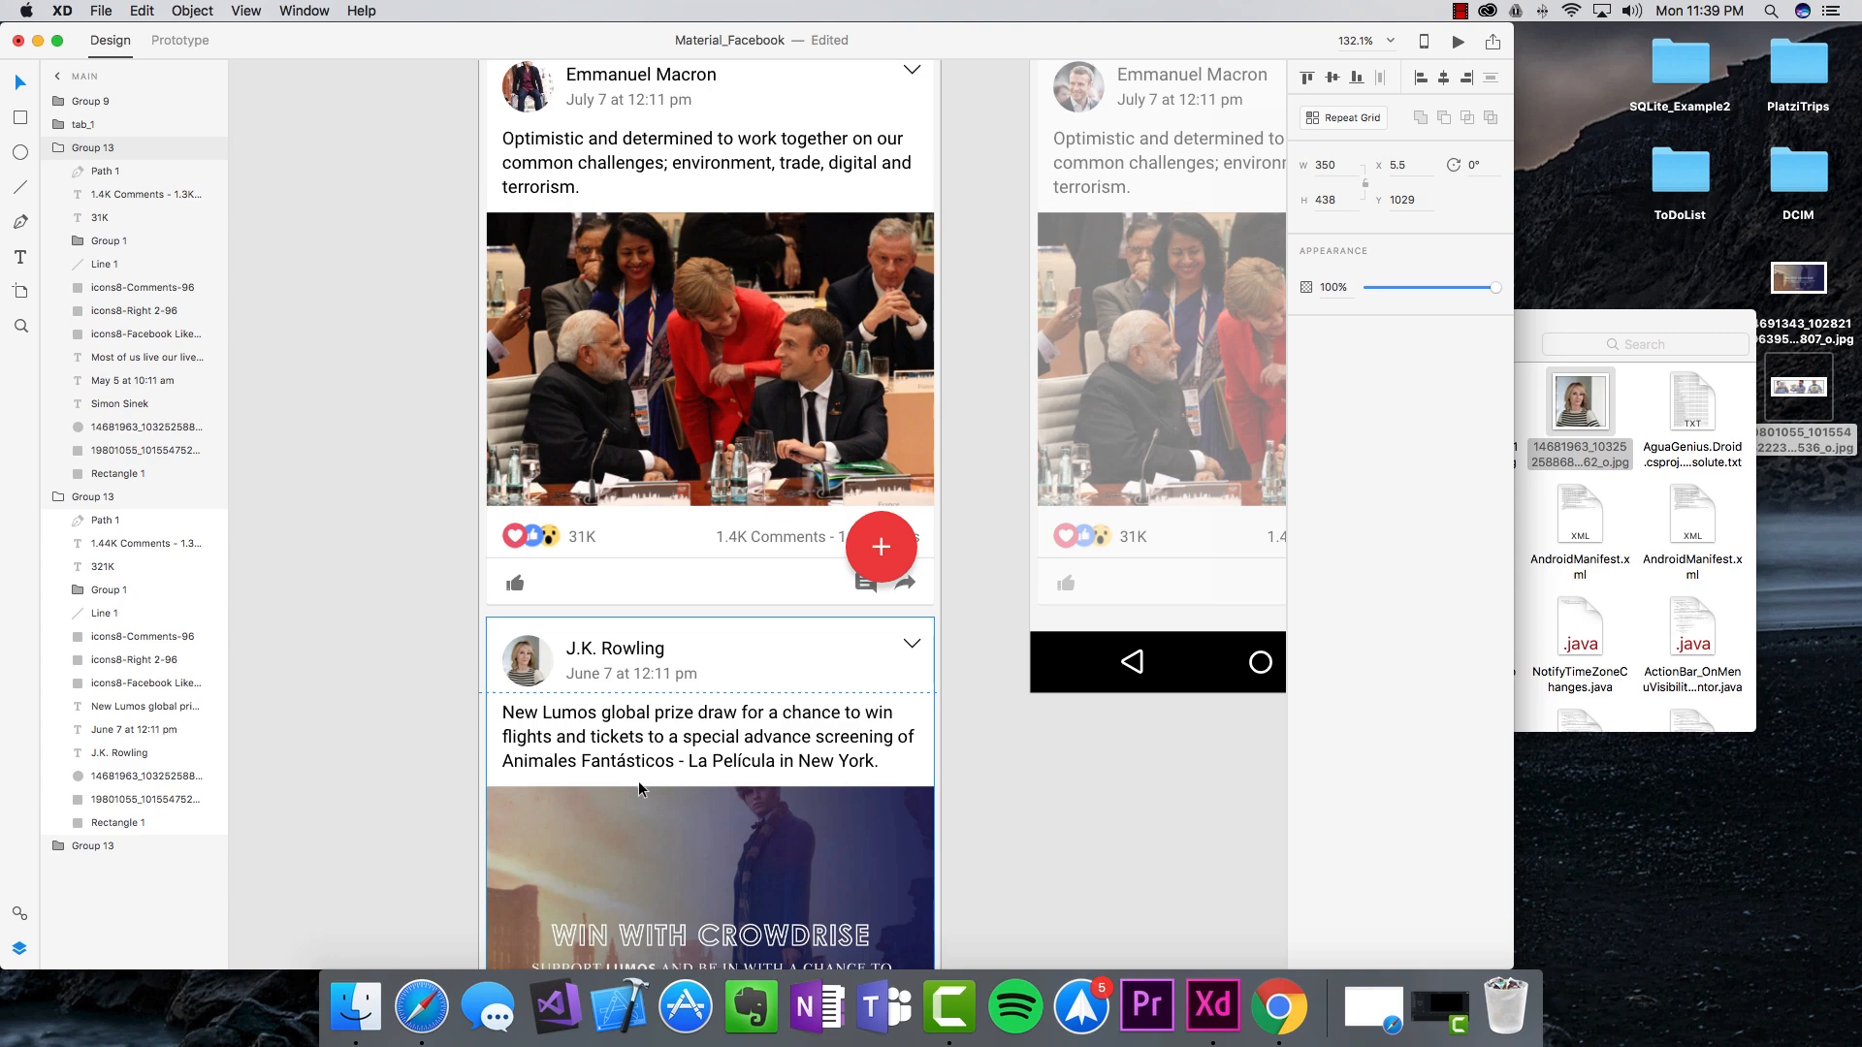
{"action": "scroll", "coordinate": [636, 782], "scroll_direction": "up", "scroll_amount": 2}
{"action": "scroll", "coordinate": [636, 782], "scroll_direction": "down", "scroll_amount": 6}
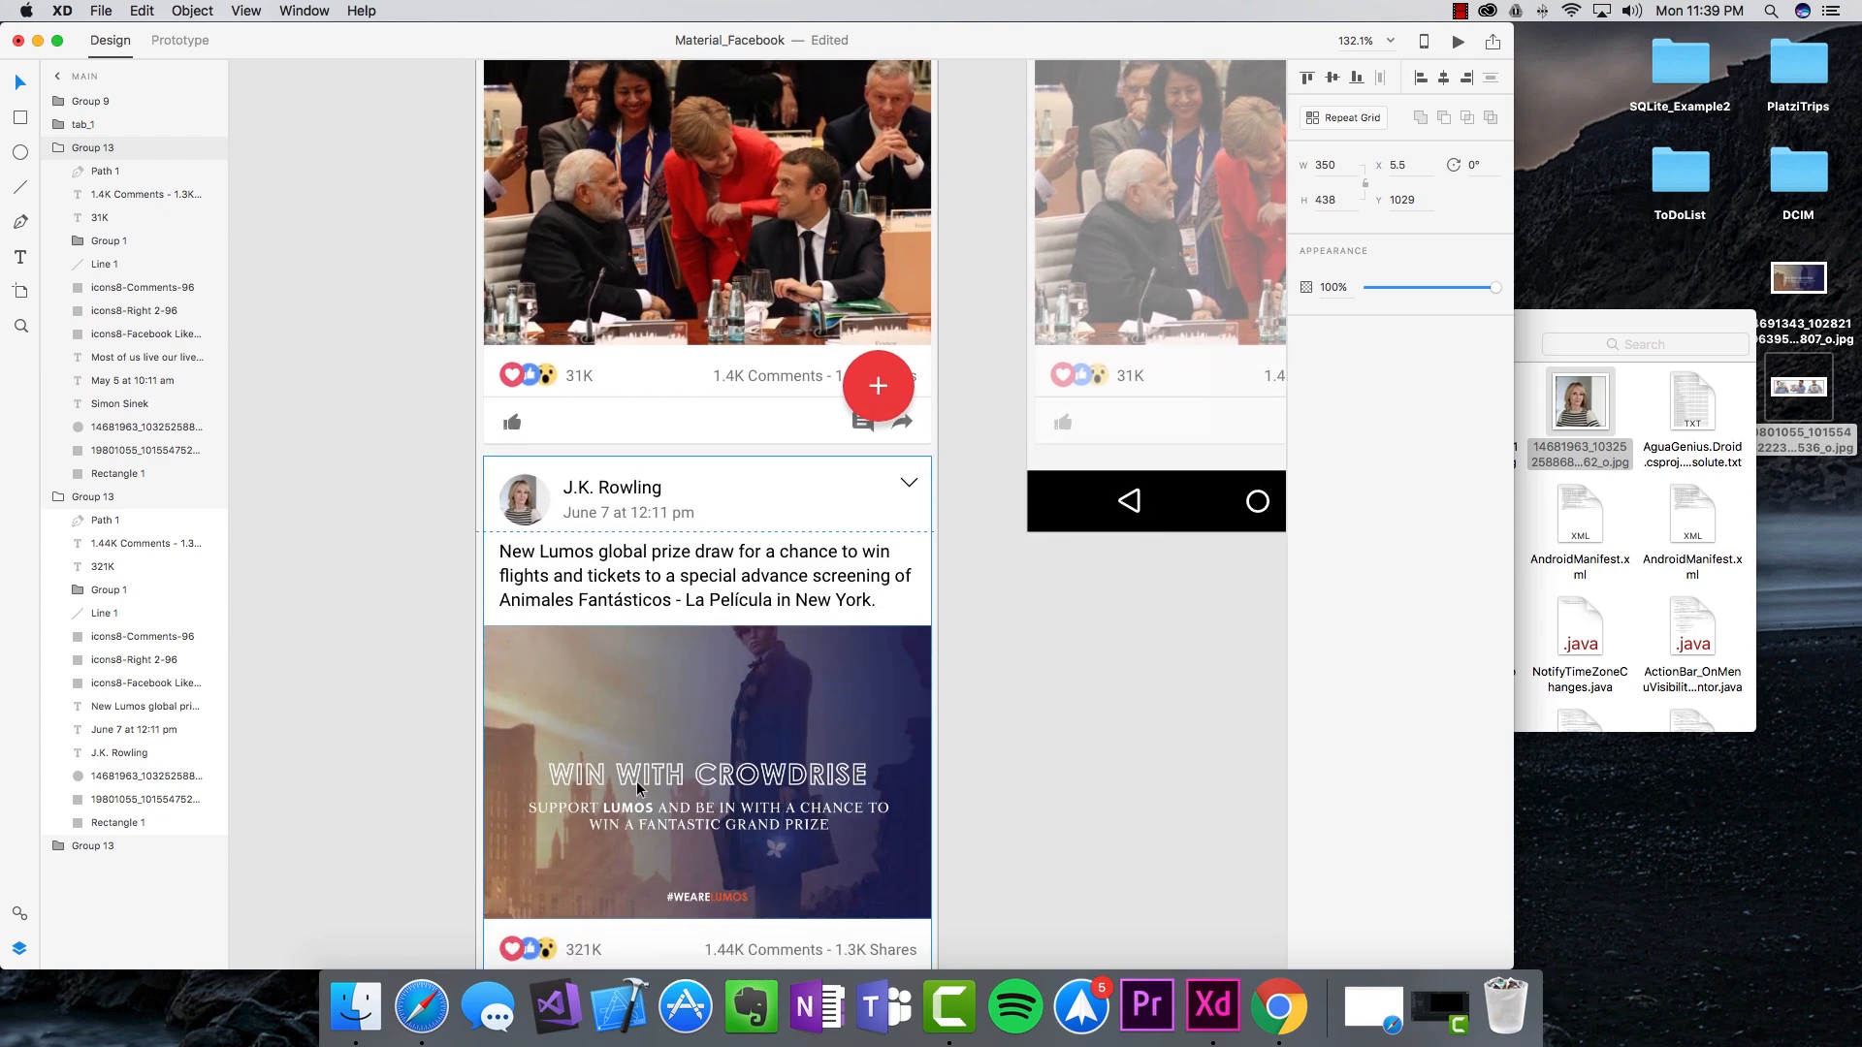
{"action": "scroll", "coordinate": [730, 829], "scroll_direction": "down", "scroll_amount": 5}
{"action": "left_click", "coordinate": [684, 679]}
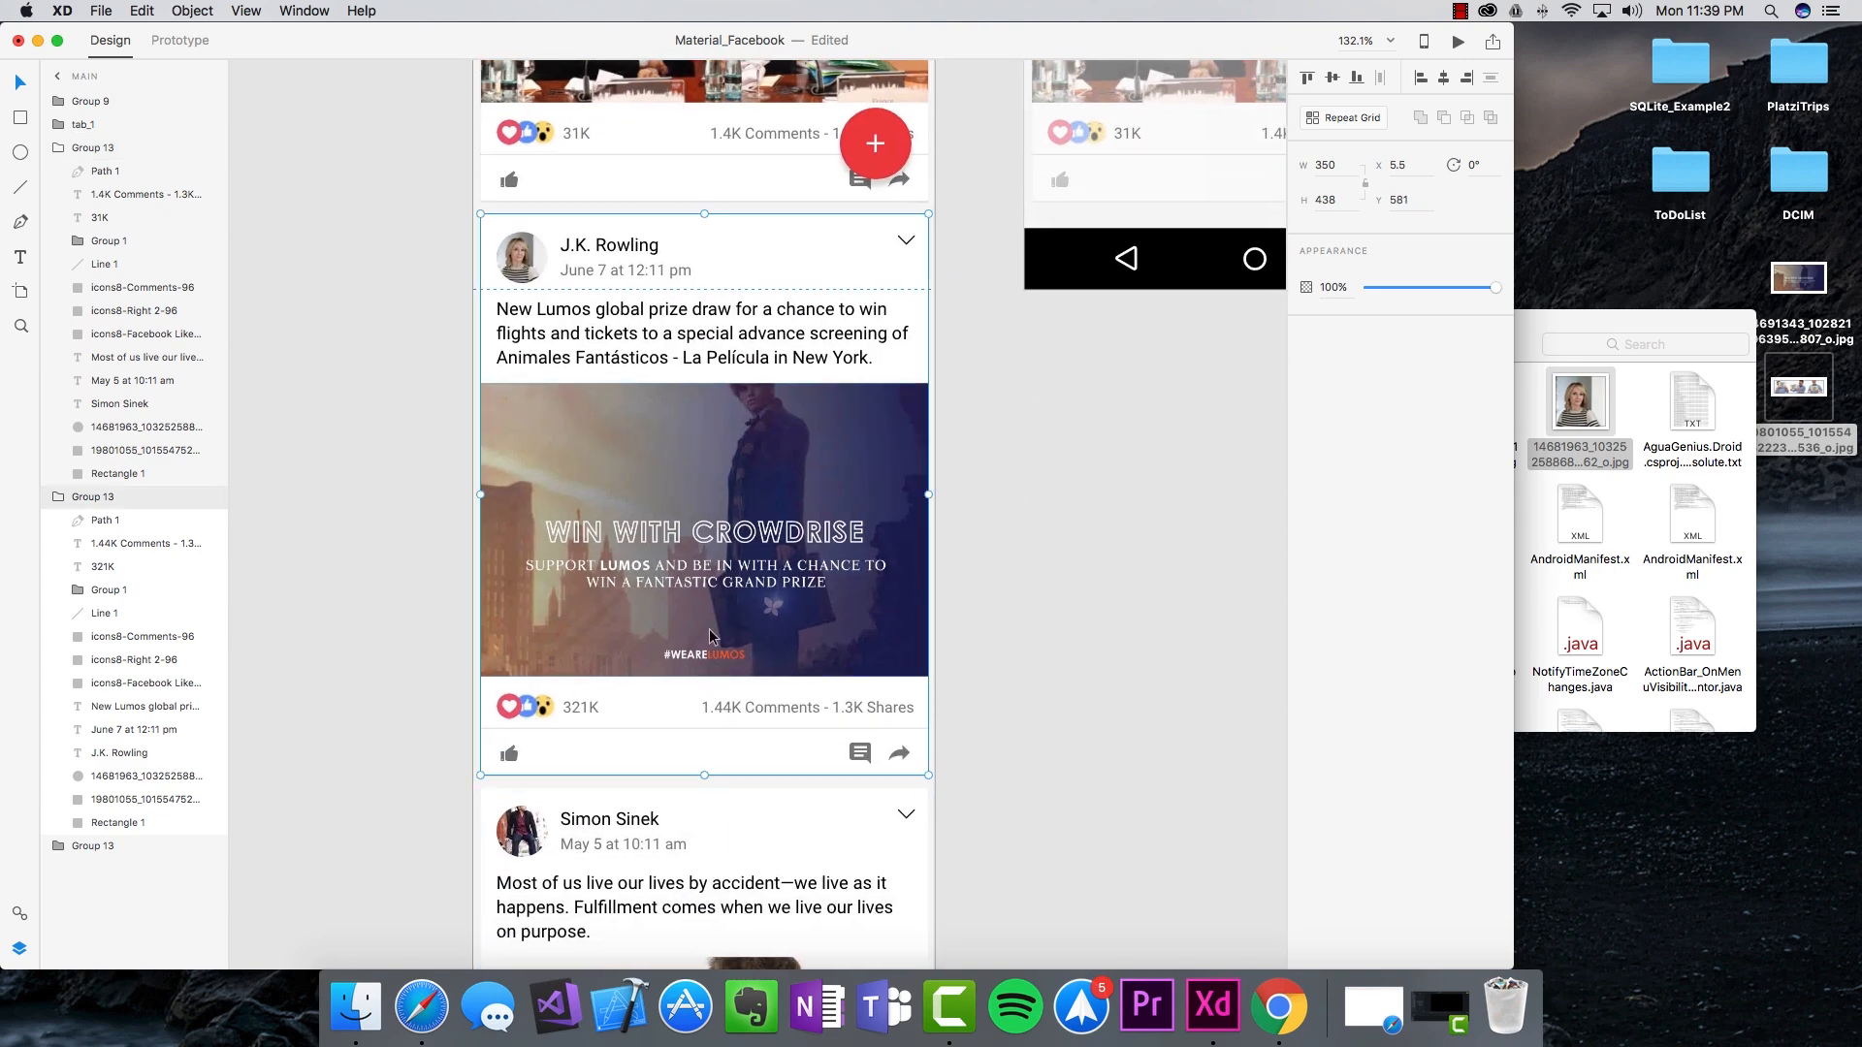
Step: Shorten the Lumos giveaway post's photo by dragging its bottom edge up
{"action": "double_click", "coordinate": [710, 637]}
{"action": "left_click_drag", "start_coordinate": [704, 676], "coordinate": [699, 617]}
{"action": "left_click", "coordinate": [1045, 733]}
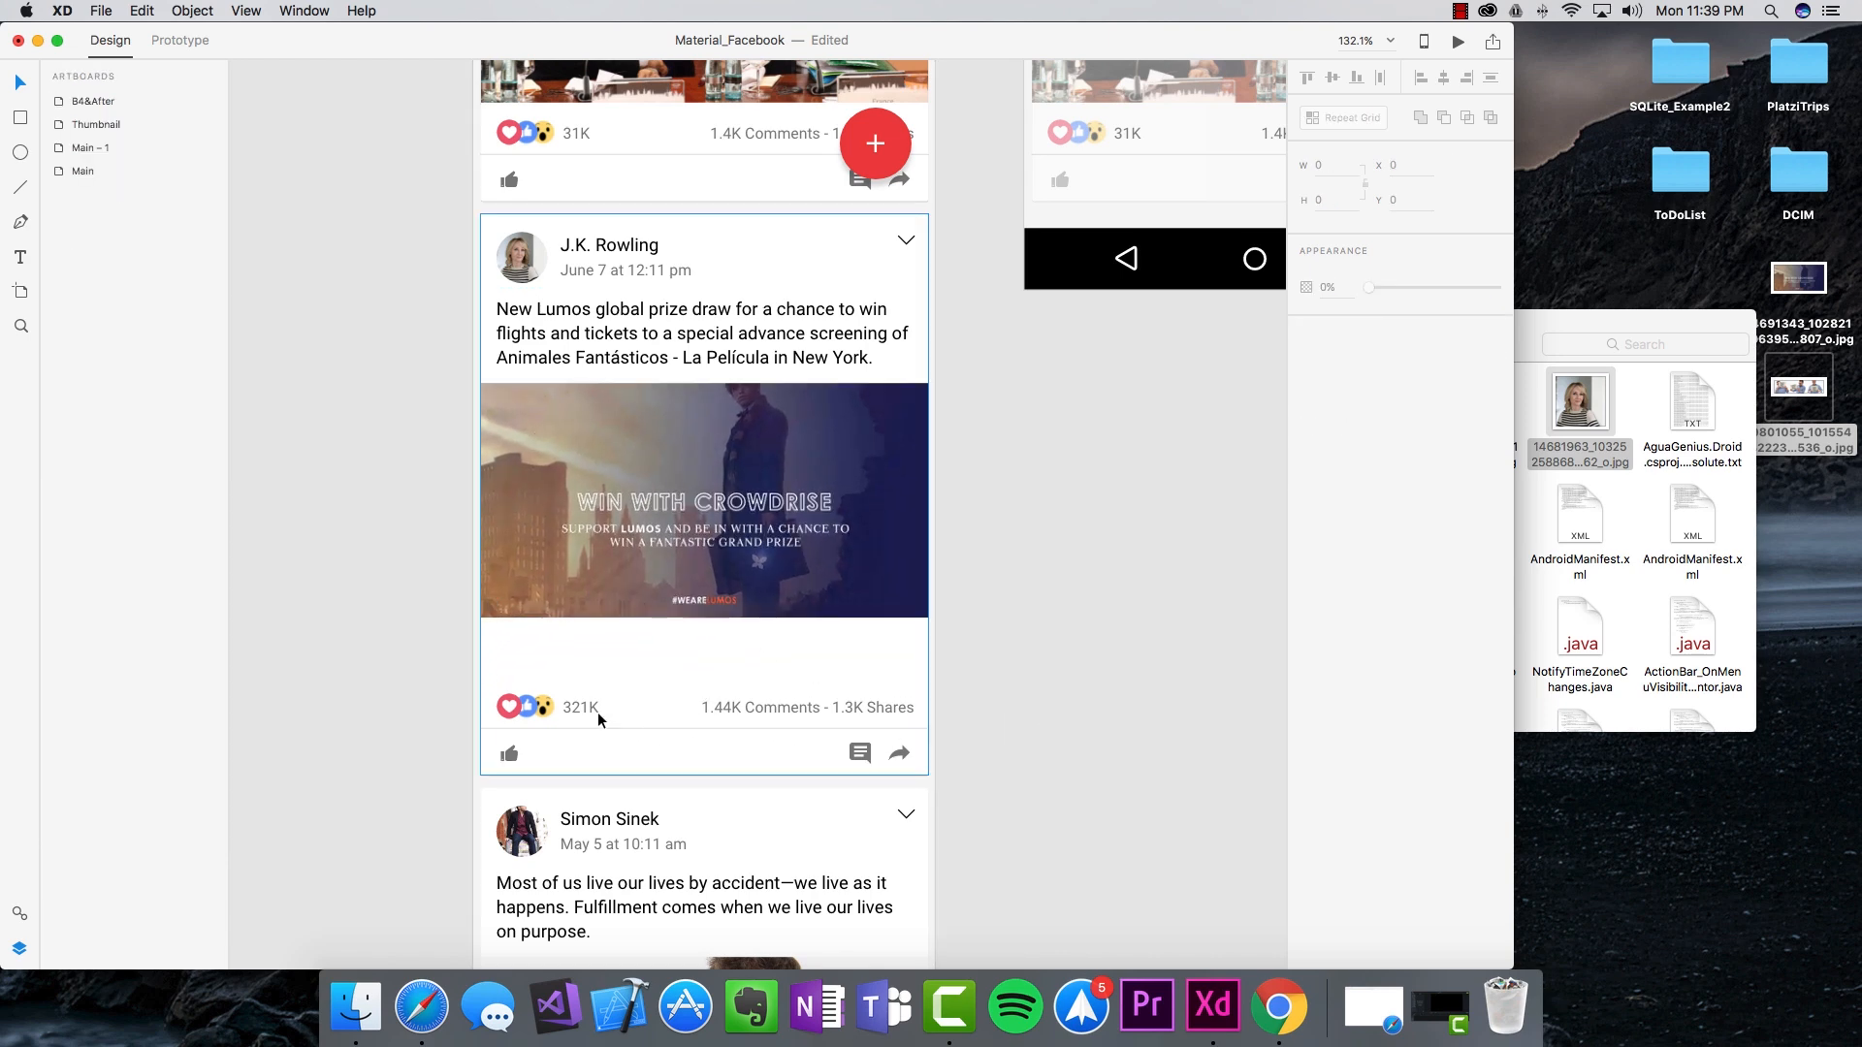
Step: Move the reactions, 321K count, 1.44K Comments, divider and action icons up under the photo
{"action": "left_click", "coordinate": [507, 713]}
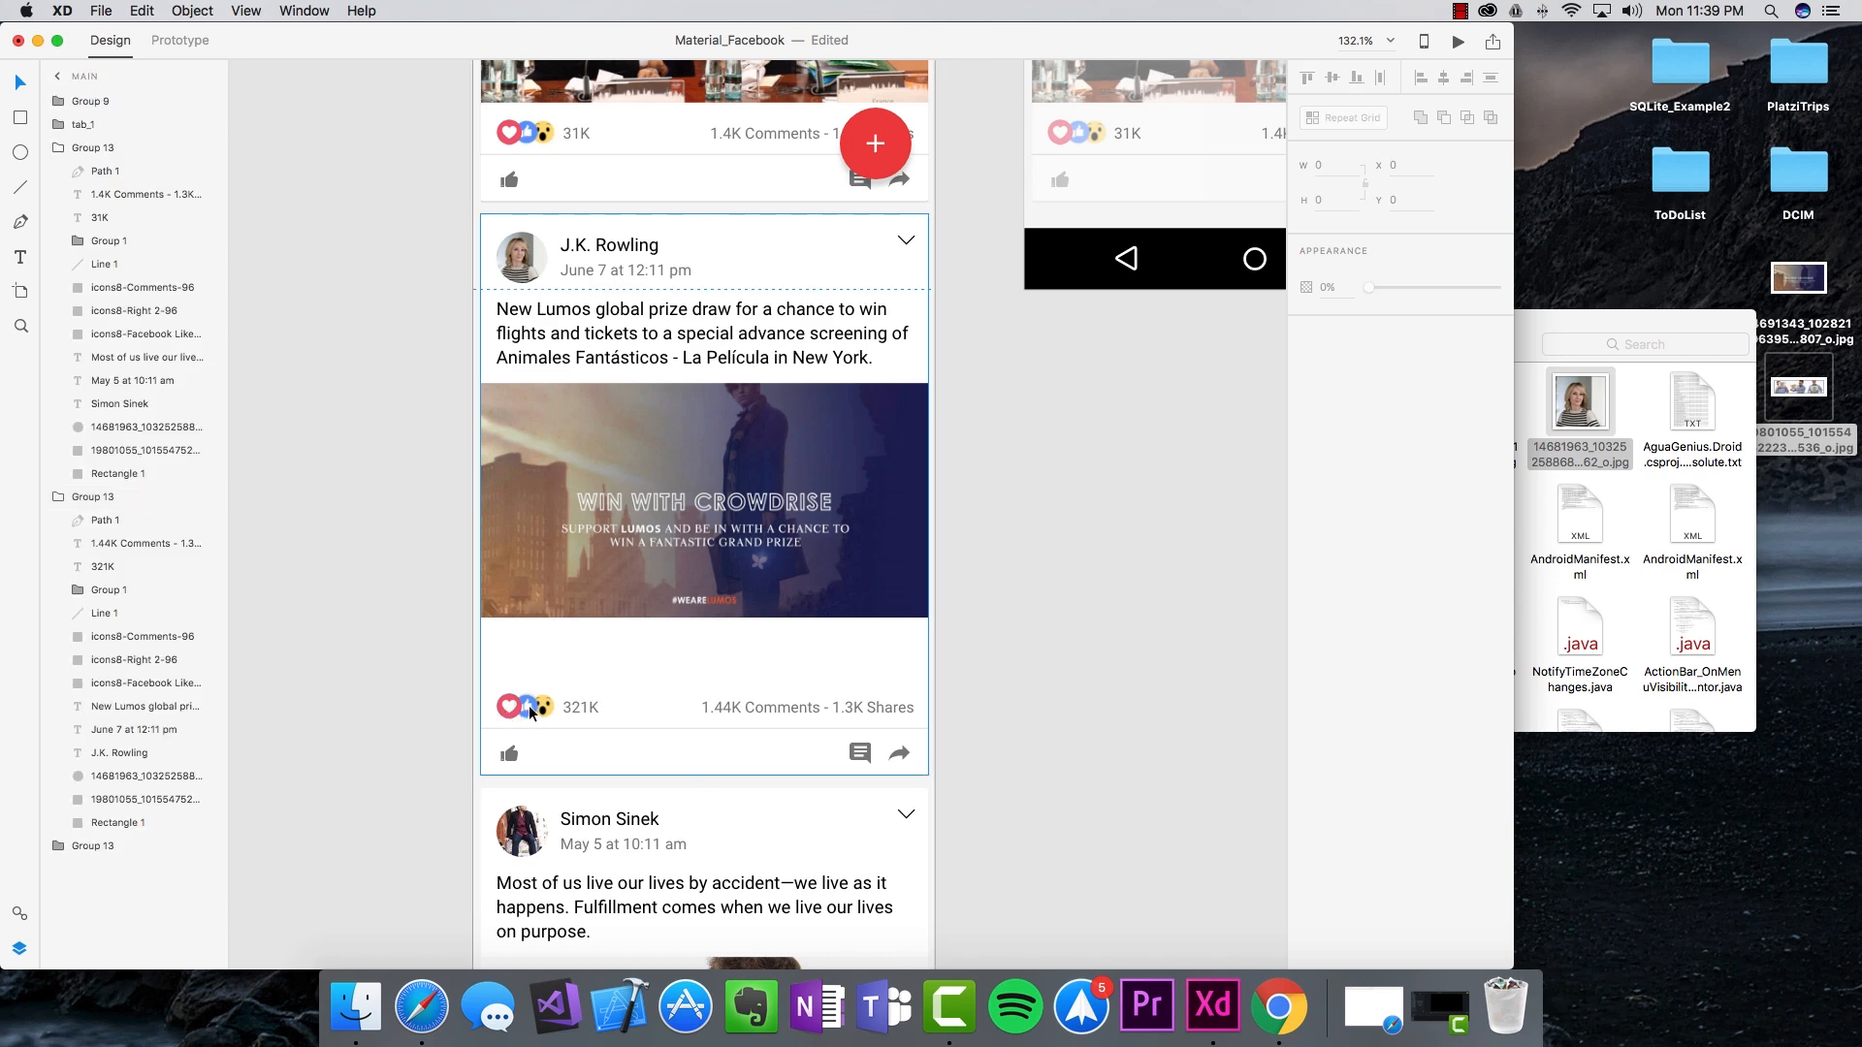
{"action": "double_click", "coordinate": [539, 708]}
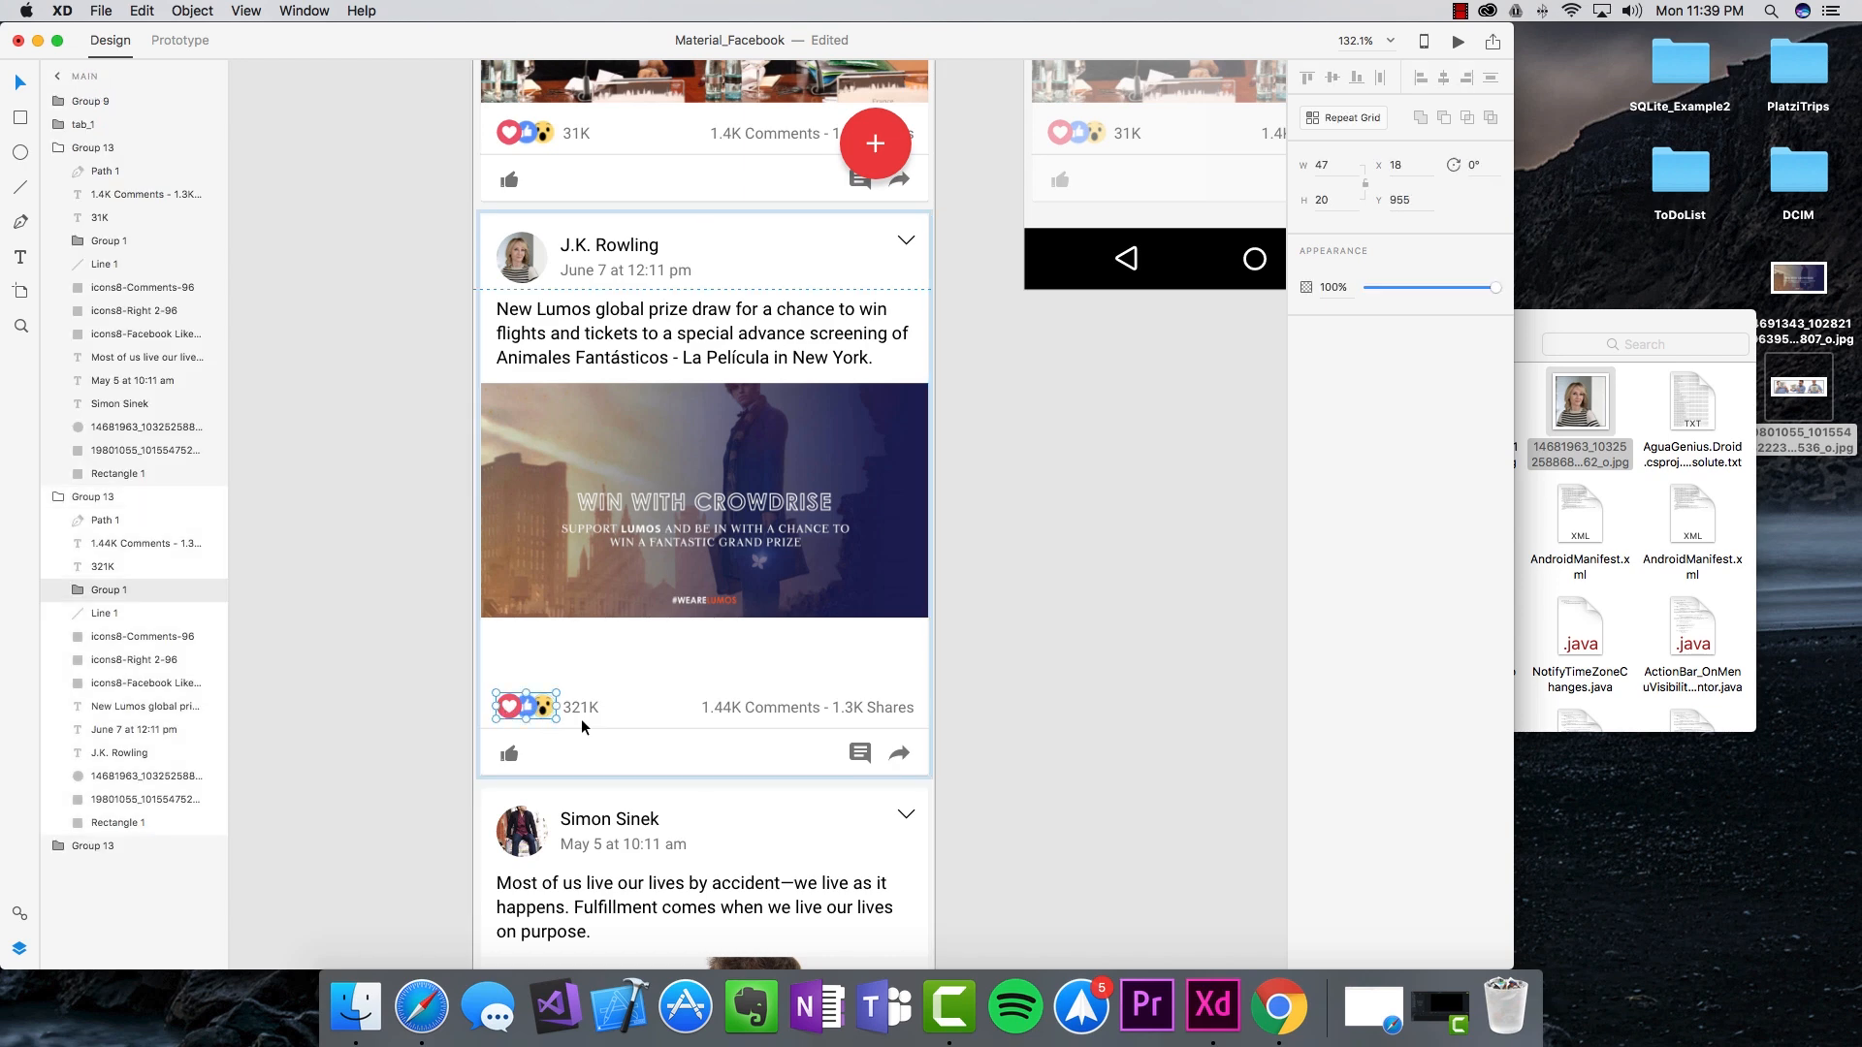
{"action": "left_click", "coordinate": [591, 711], "text": "shift"}
{"action": "left_click", "coordinate": [732, 708], "text": "shift"}
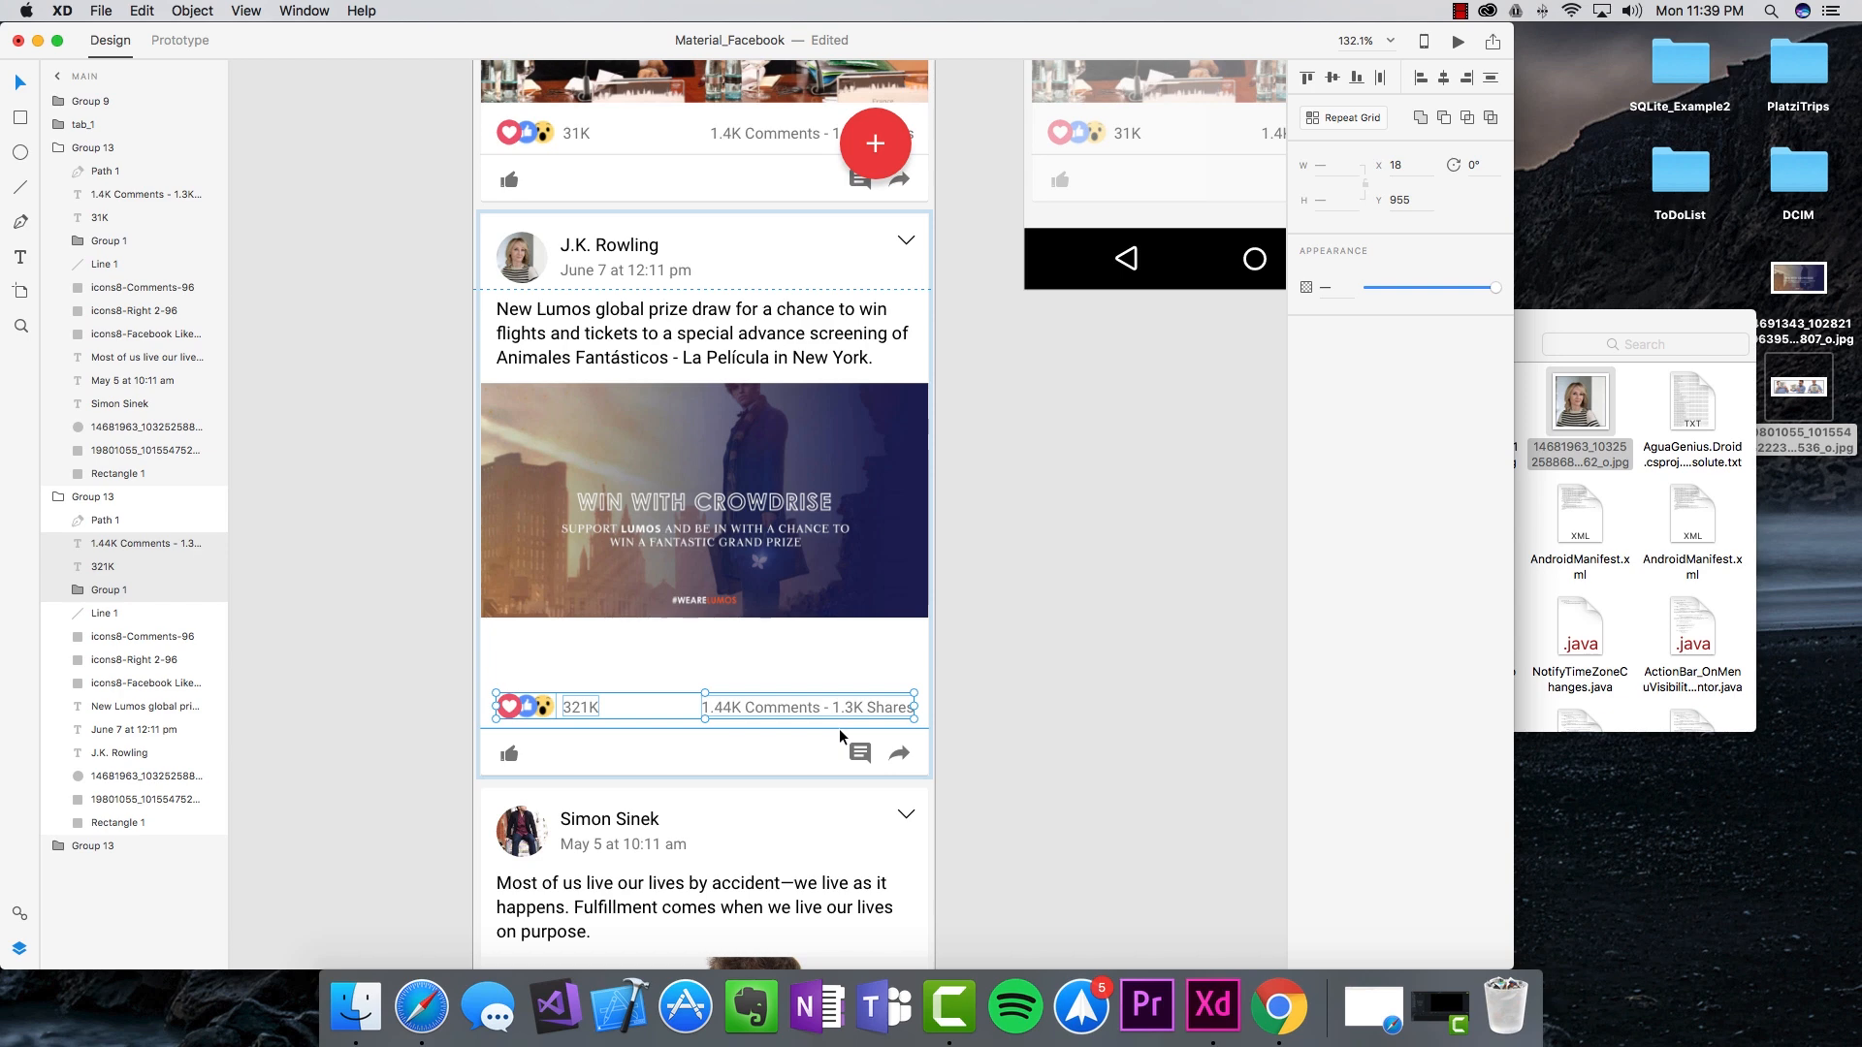
{"action": "left_click", "coordinate": [840, 729], "text": "shift"}
{"action": "left_click", "coordinate": [858, 753], "text": "shift"}
{"action": "left_click", "coordinate": [899, 753], "text": "shift"}
{"action": "left_click", "coordinate": [511, 755], "text": "shift"}
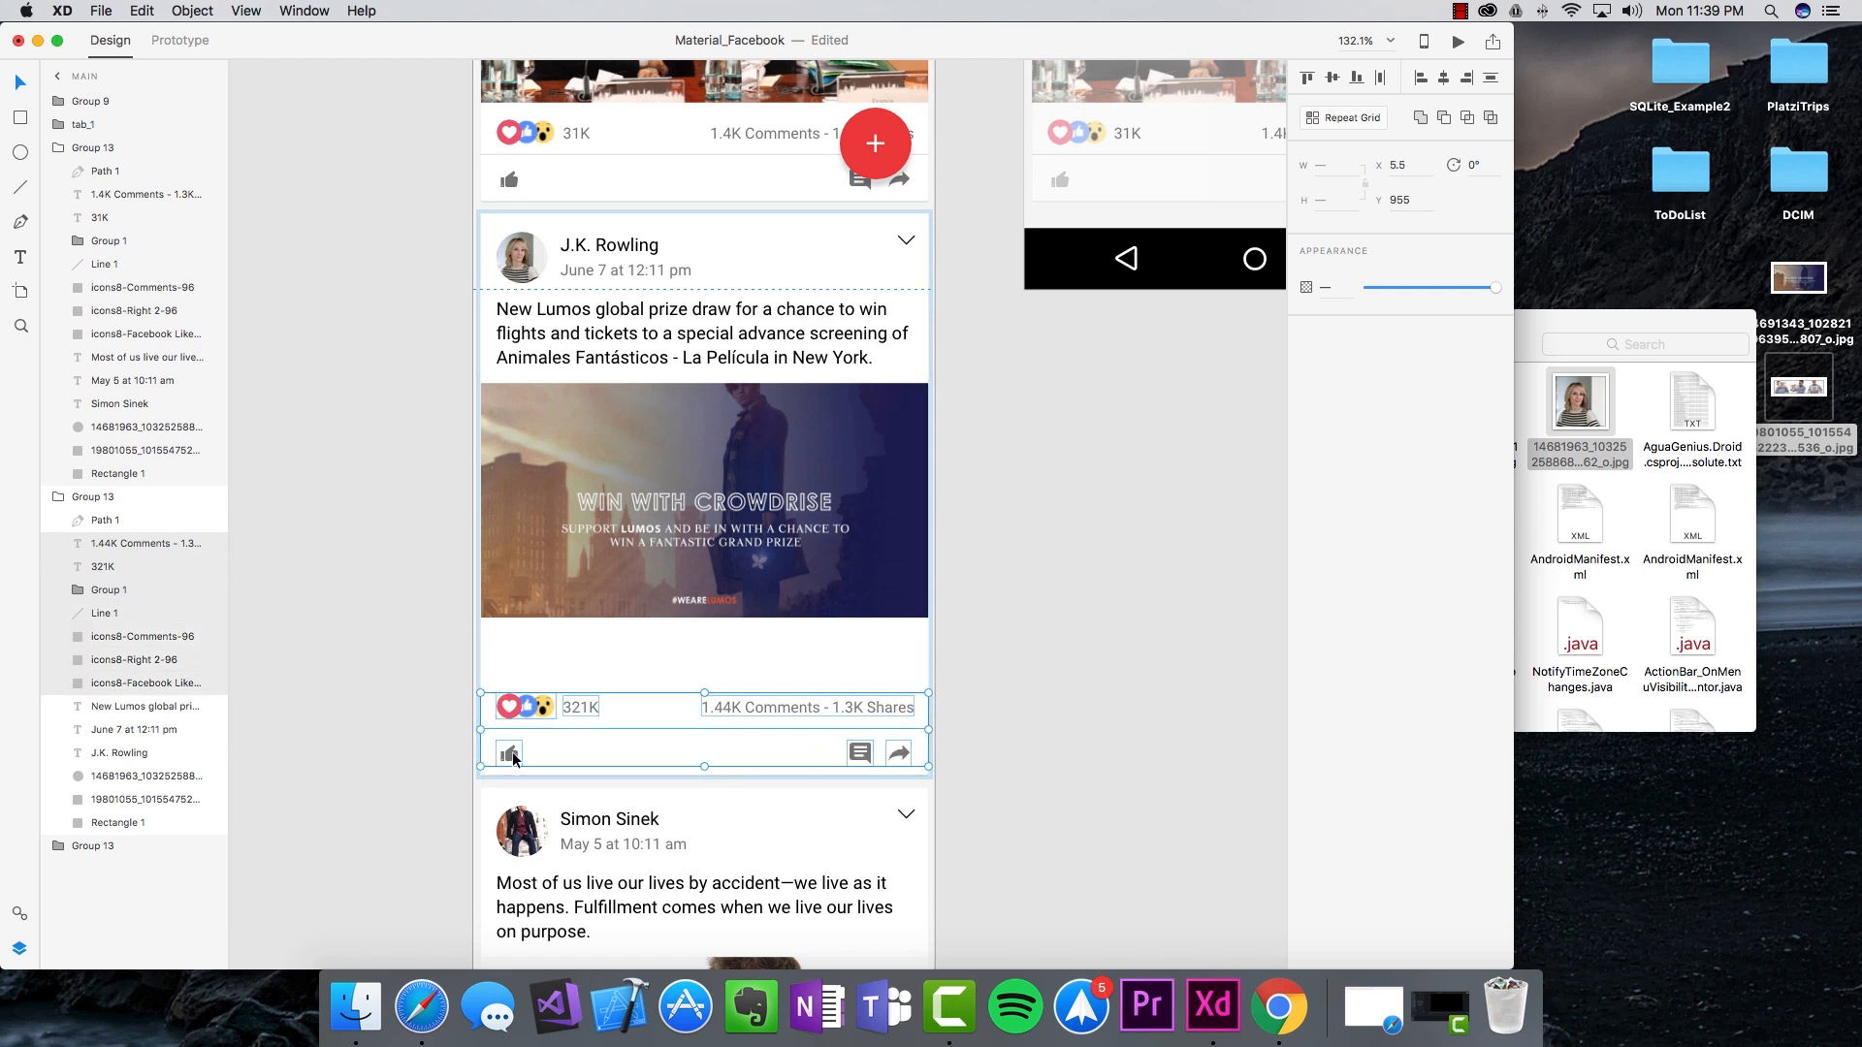
{"action": "left_click_drag", "start_coordinate": [521, 715], "coordinate": [526, 649]}
{"action": "left_click", "coordinate": [998, 708]}
Step: Shrink the second card's background to fit, then move the Learn your Why post up beneath it
{"action": "left_click", "coordinate": [730, 748]}
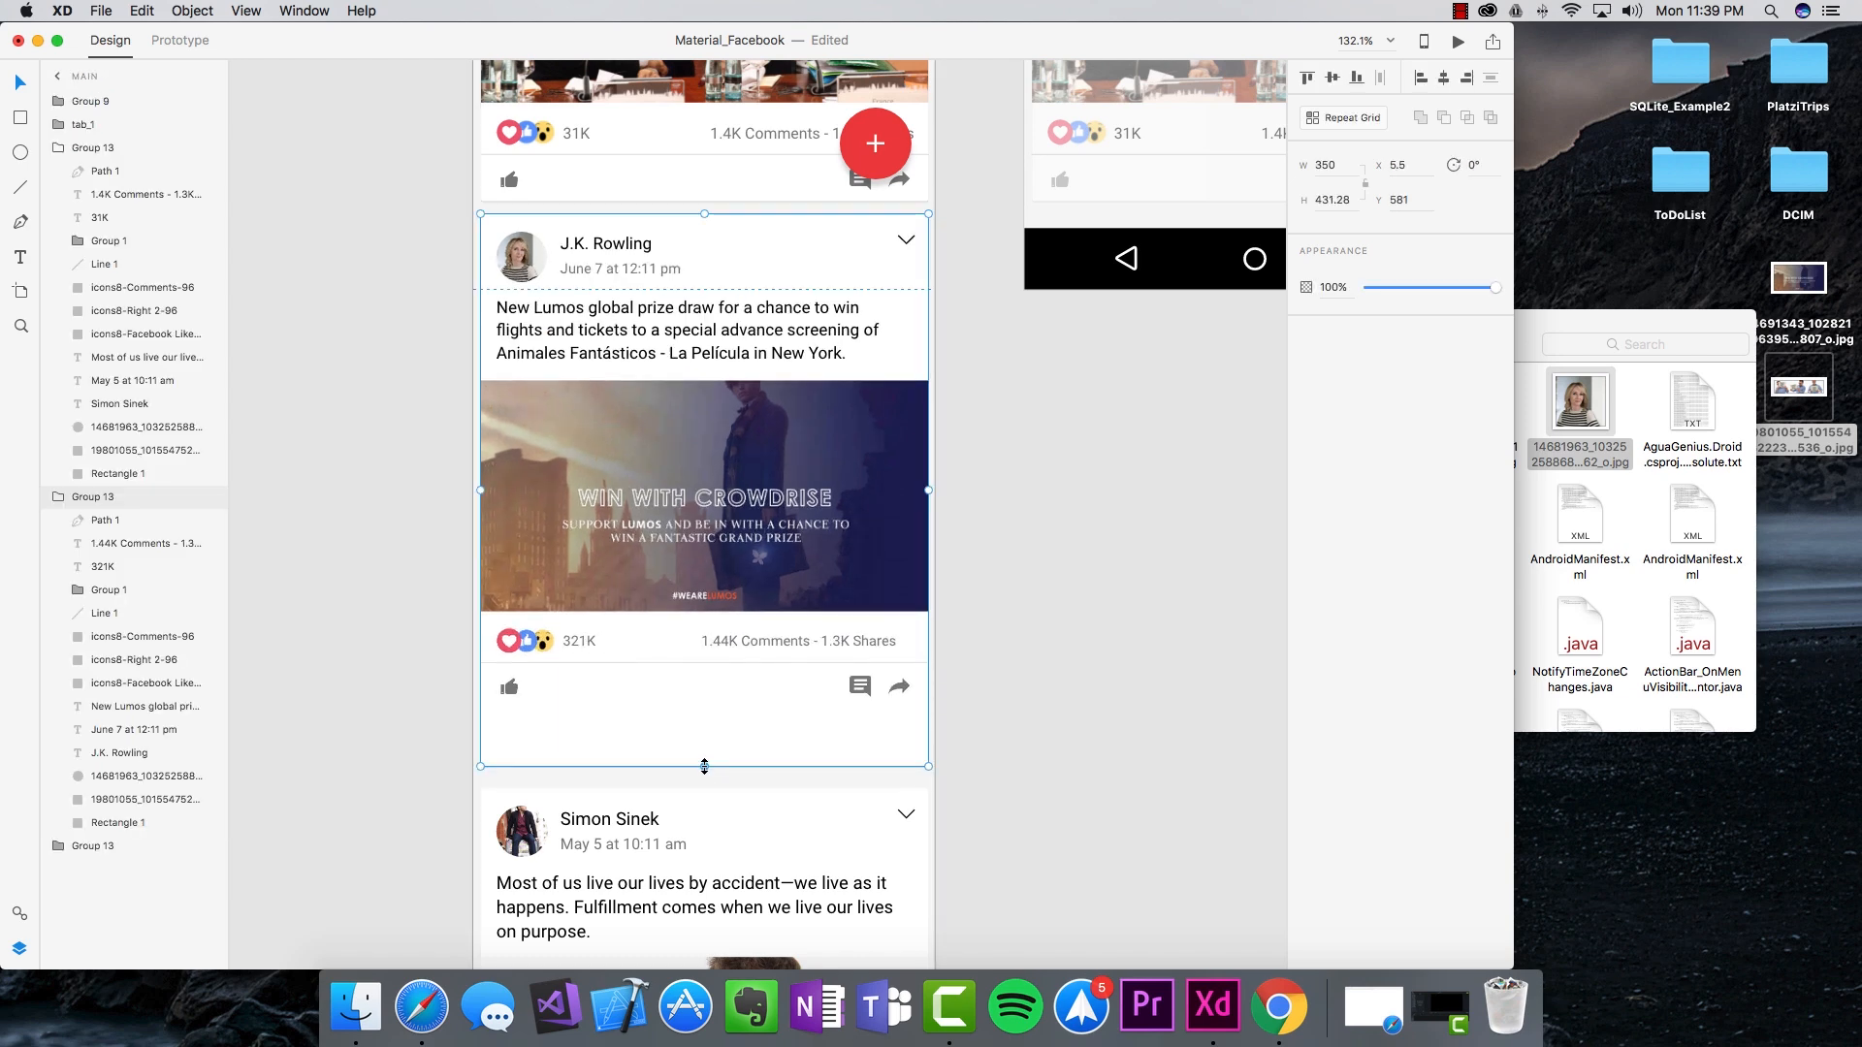
{"action": "double_click", "coordinate": [654, 744]}
{"action": "left_click_drag", "start_coordinate": [701, 763], "coordinate": [704, 726]}
{"action": "left_click", "coordinate": [1062, 779]}
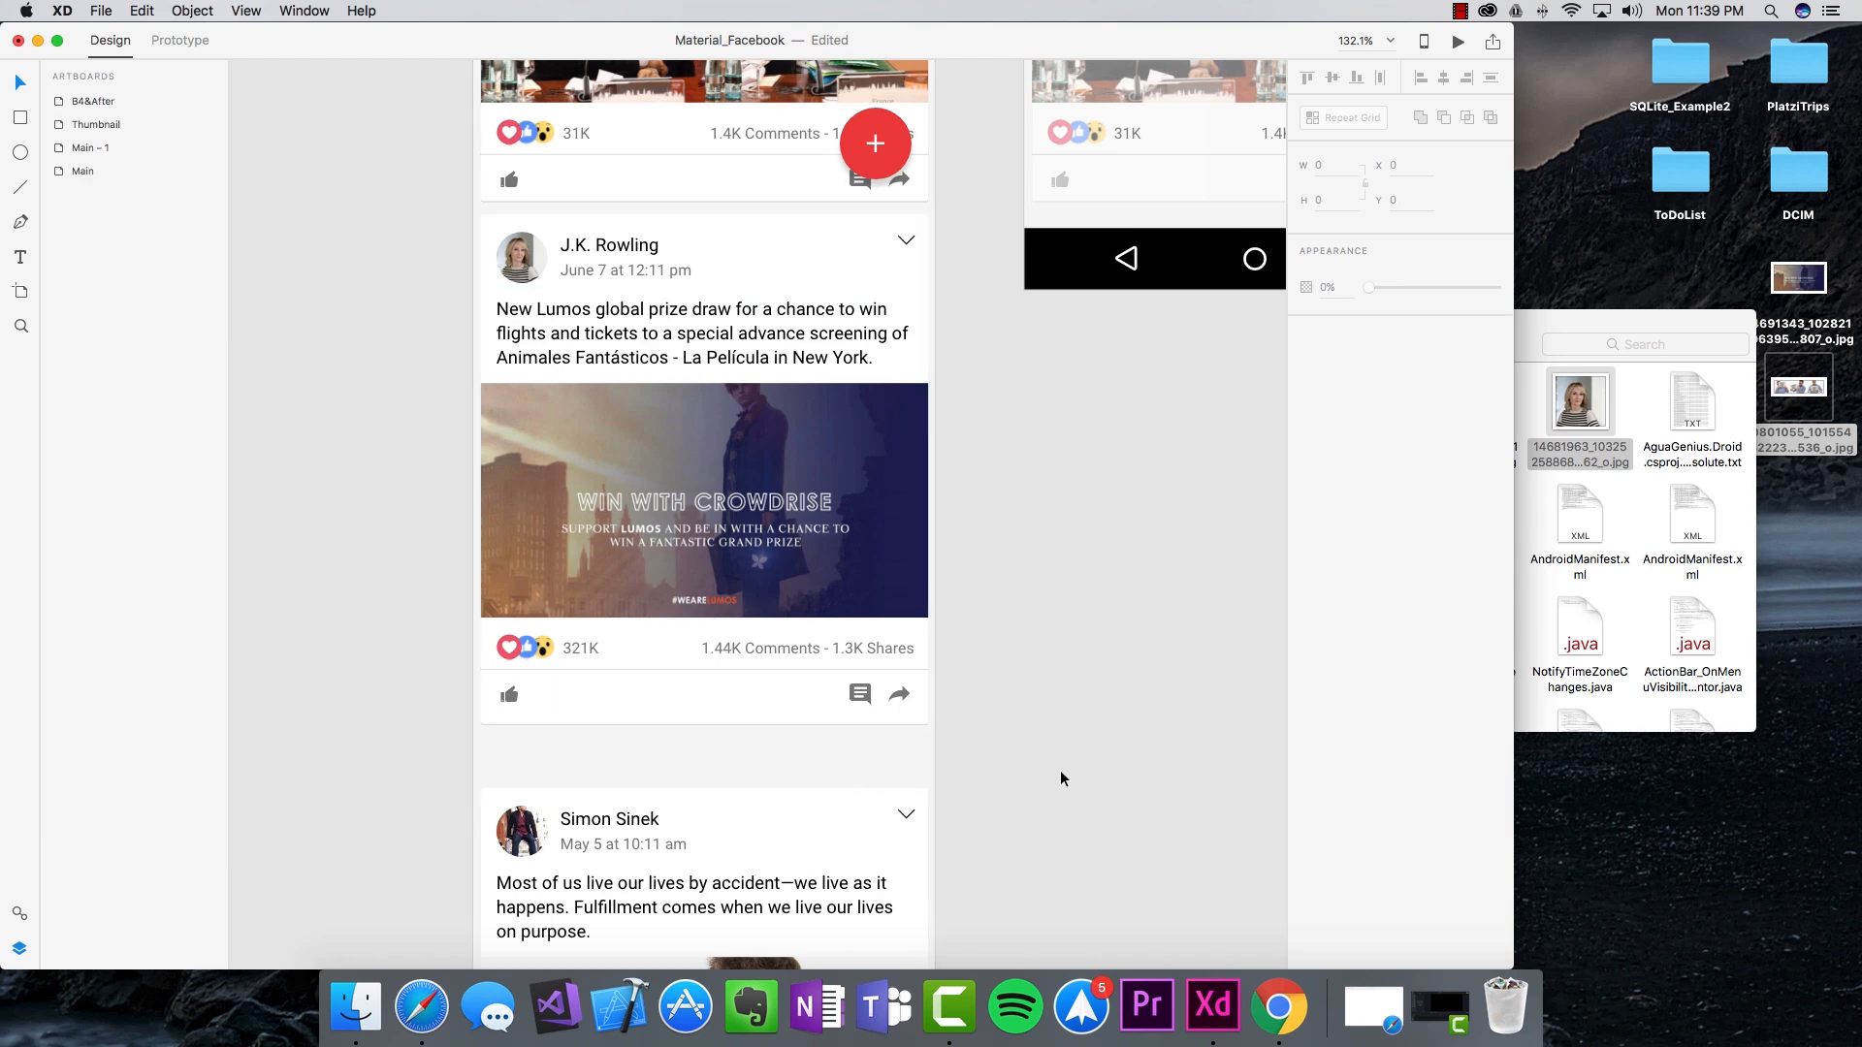
{"action": "left_click", "coordinate": [735, 824]}
{"action": "left_click_drag", "start_coordinate": [736, 817], "coordinate": [766, 772]}
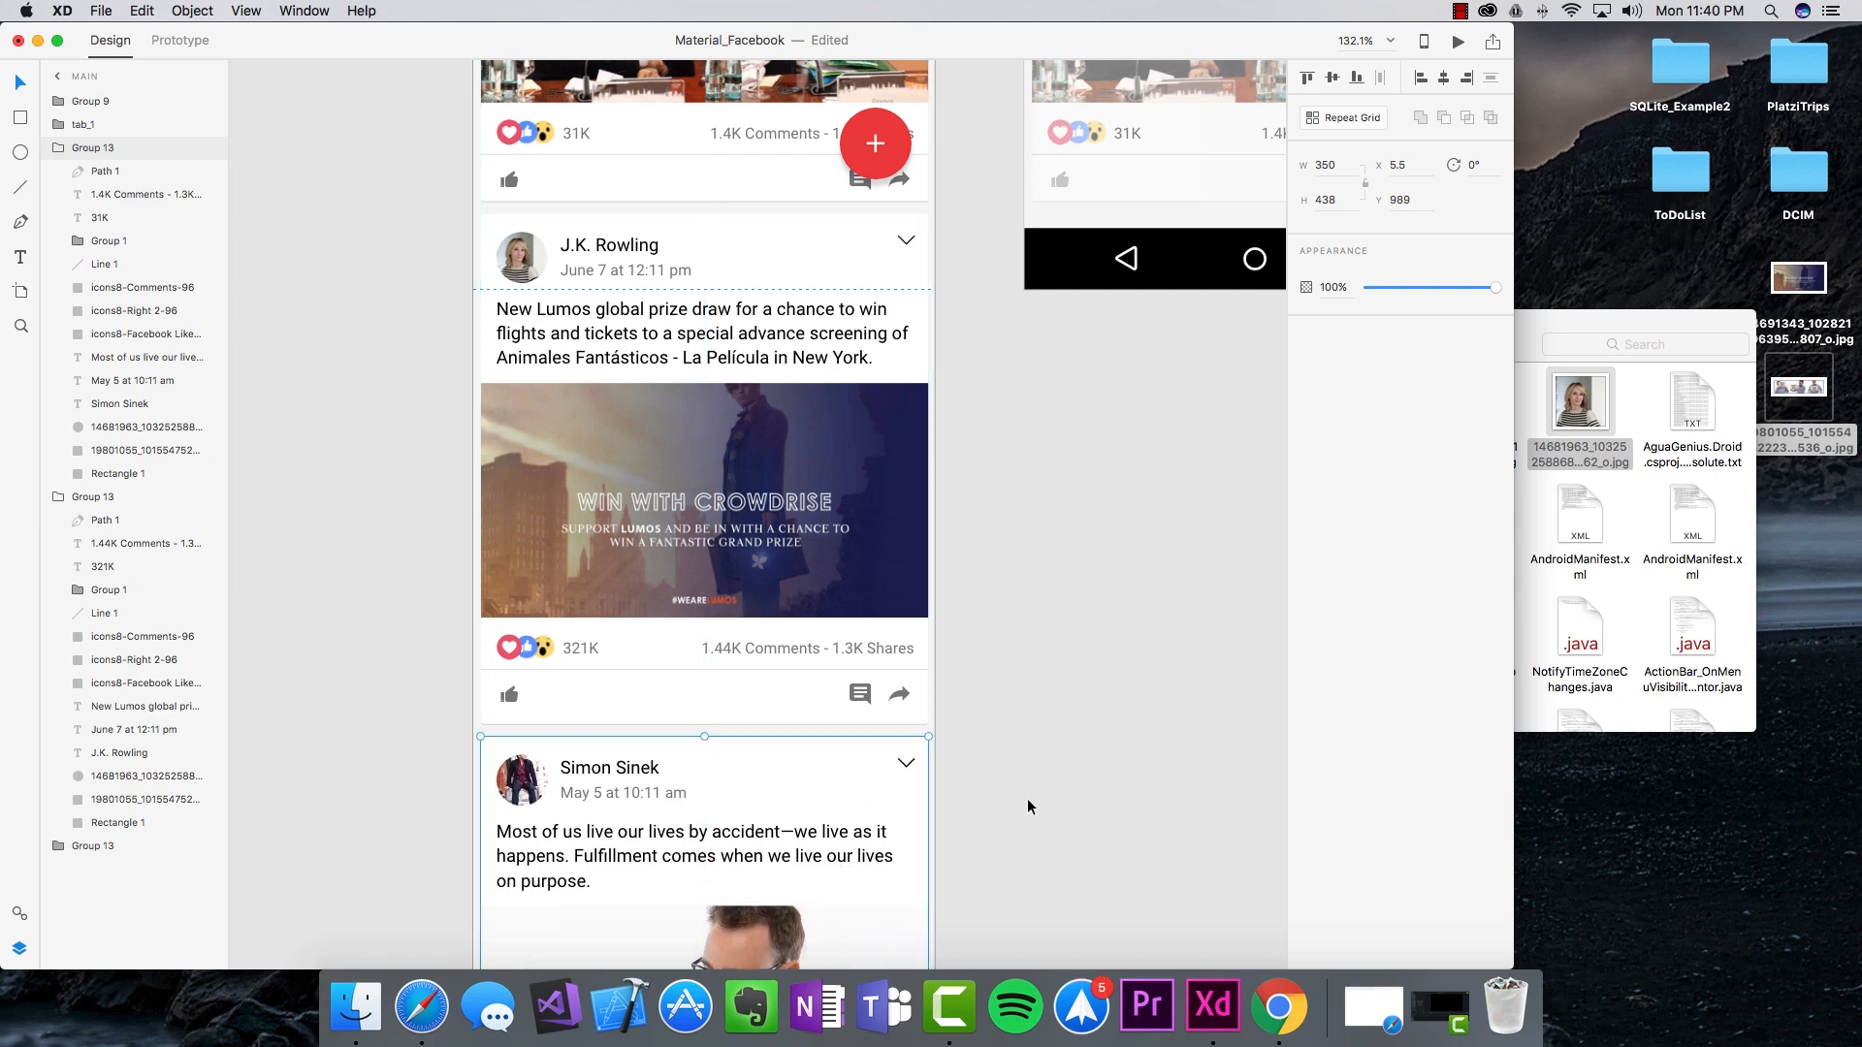
Step: Shorten the Learn your Why post's photo by dragging its bottom edge up
{"action": "left_click", "coordinate": [997, 799]}
{"action": "scroll", "coordinate": [999, 800], "scroll_direction": "down", "scroll_amount": 10}
{"action": "left_click", "coordinate": [711, 628]}
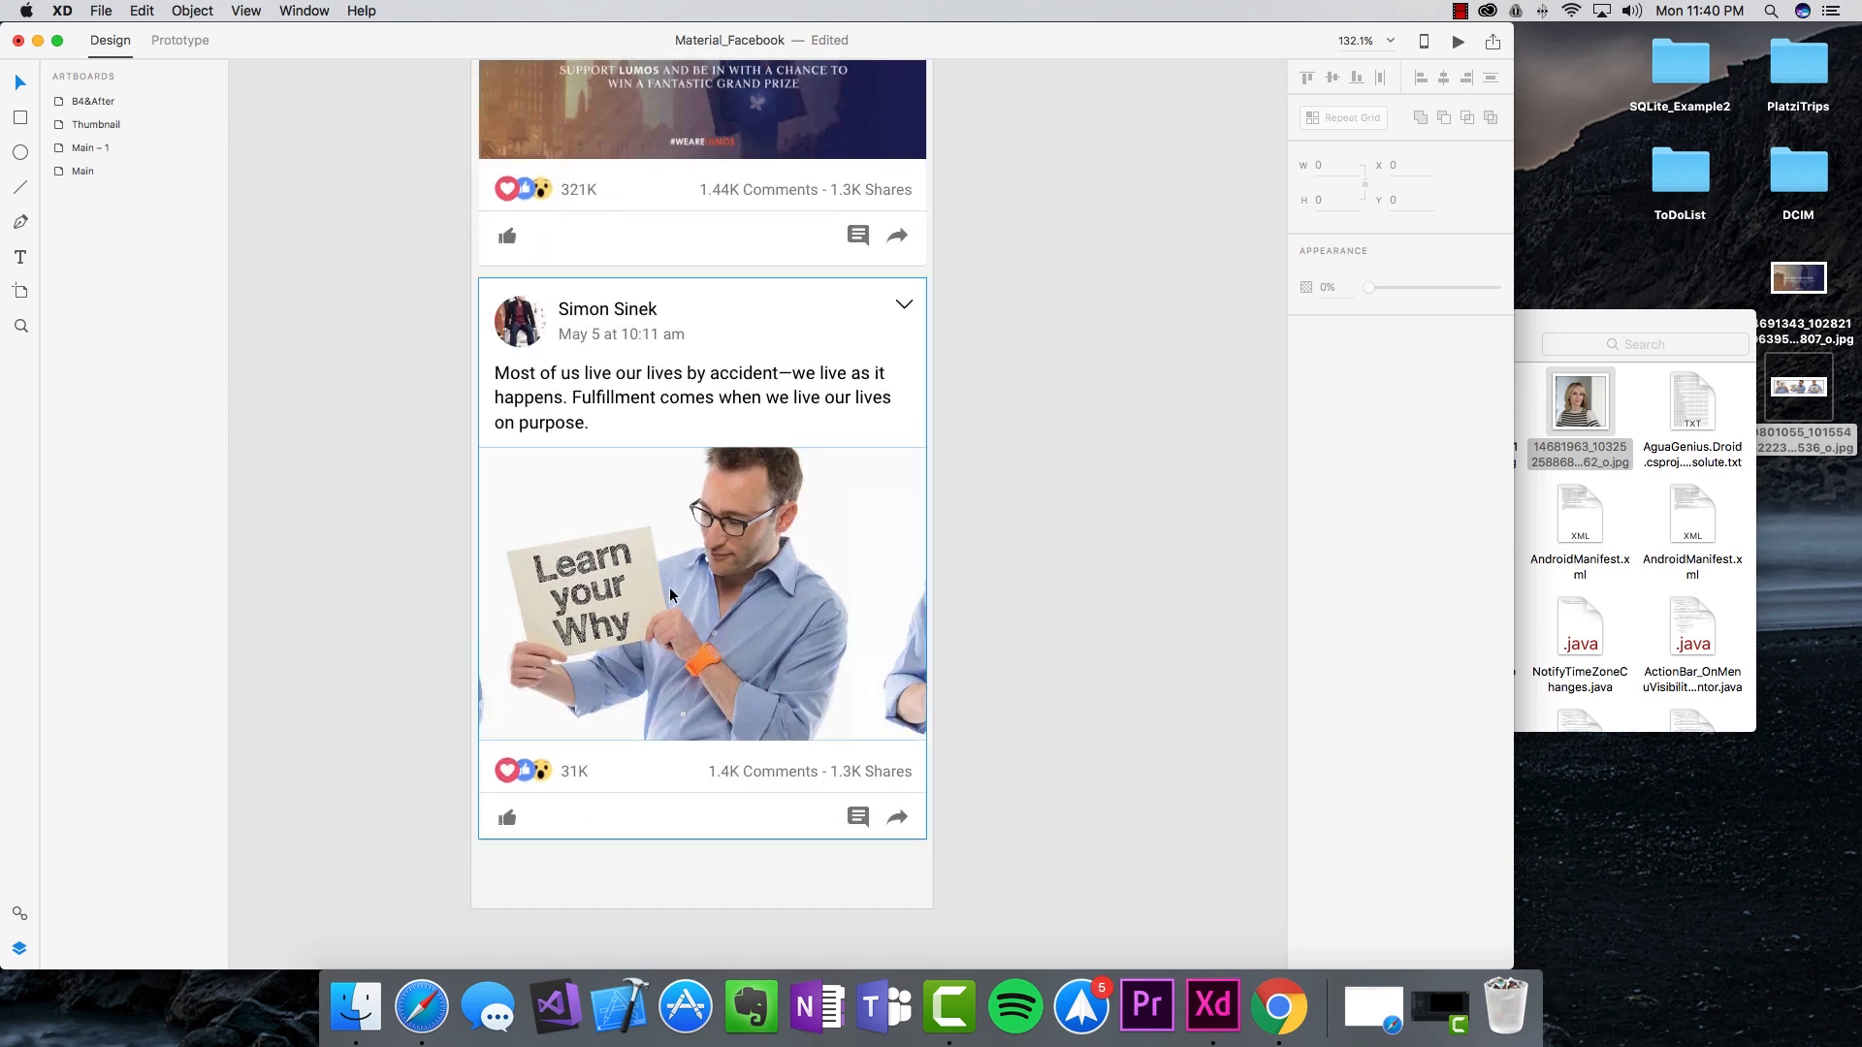
{"action": "double_click", "coordinate": [711, 627]}
{"action": "left_click_drag", "start_coordinate": [703, 741], "coordinate": [716, 571]}
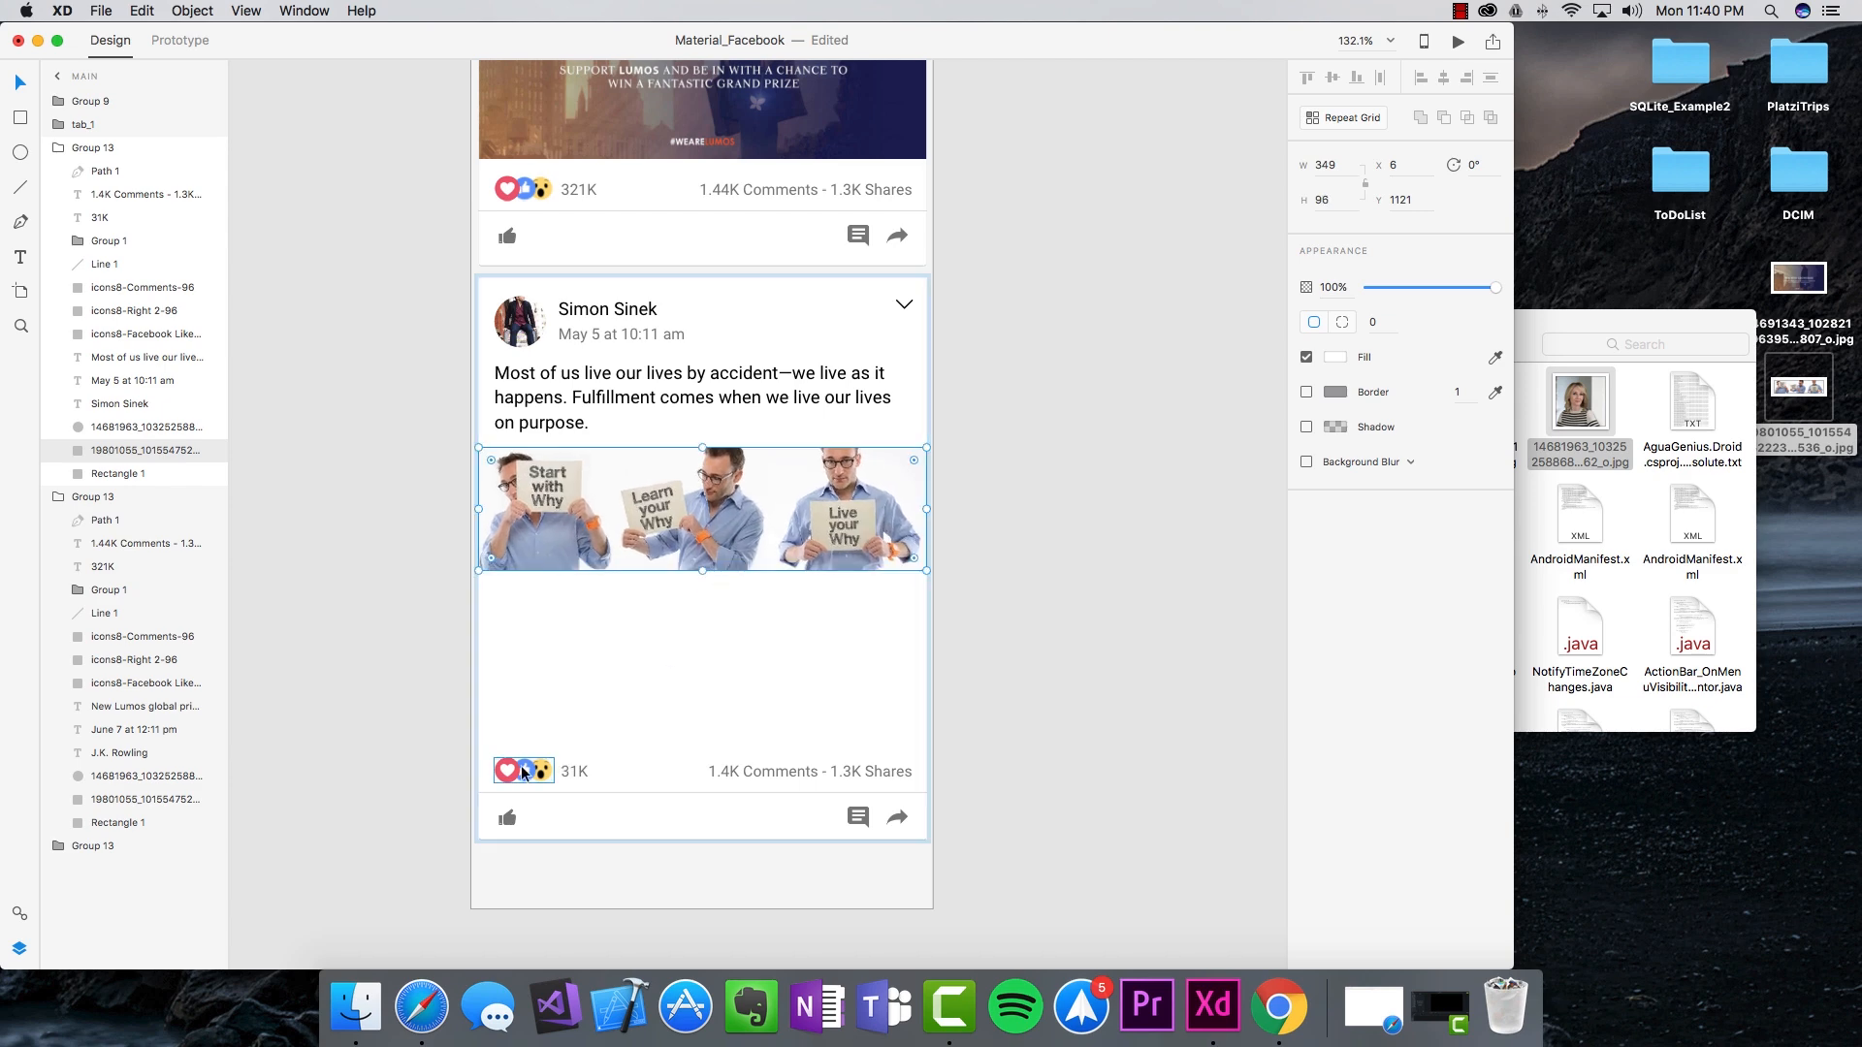
Step: Move the reactions, 31K count, 1.4K Comments, divider and action icons up under the photo
{"action": "double_click", "coordinate": [511, 772]}
{"action": "left_click", "coordinate": [574, 775]}
{"action": "left_click", "coordinate": [539, 774]}
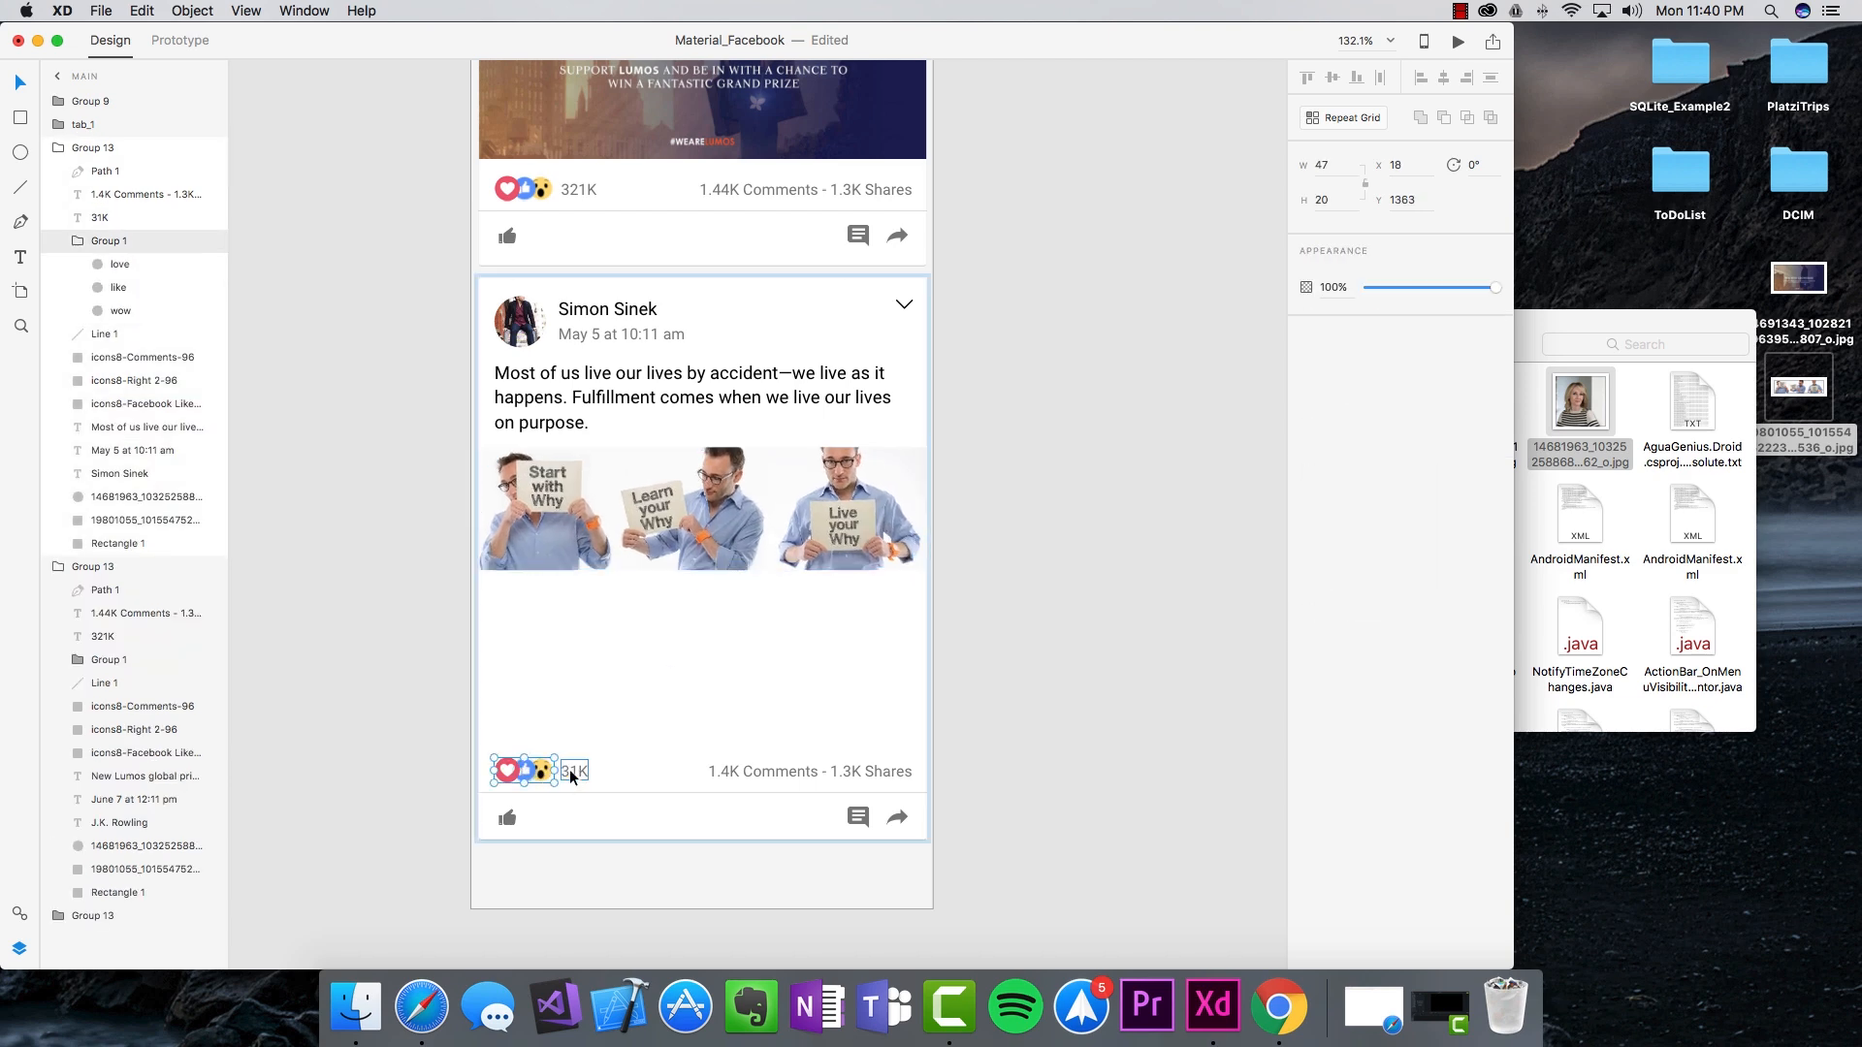
{"action": "left_click", "coordinate": [572, 774], "text": "shift"}
{"action": "left_click", "coordinate": [735, 772], "text": "shift"}
{"action": "left_click", "coordinate": [858, 816], "text": "shift"}
{"action": "left_click", "coordinate": [822, 791], "text": "shift"}
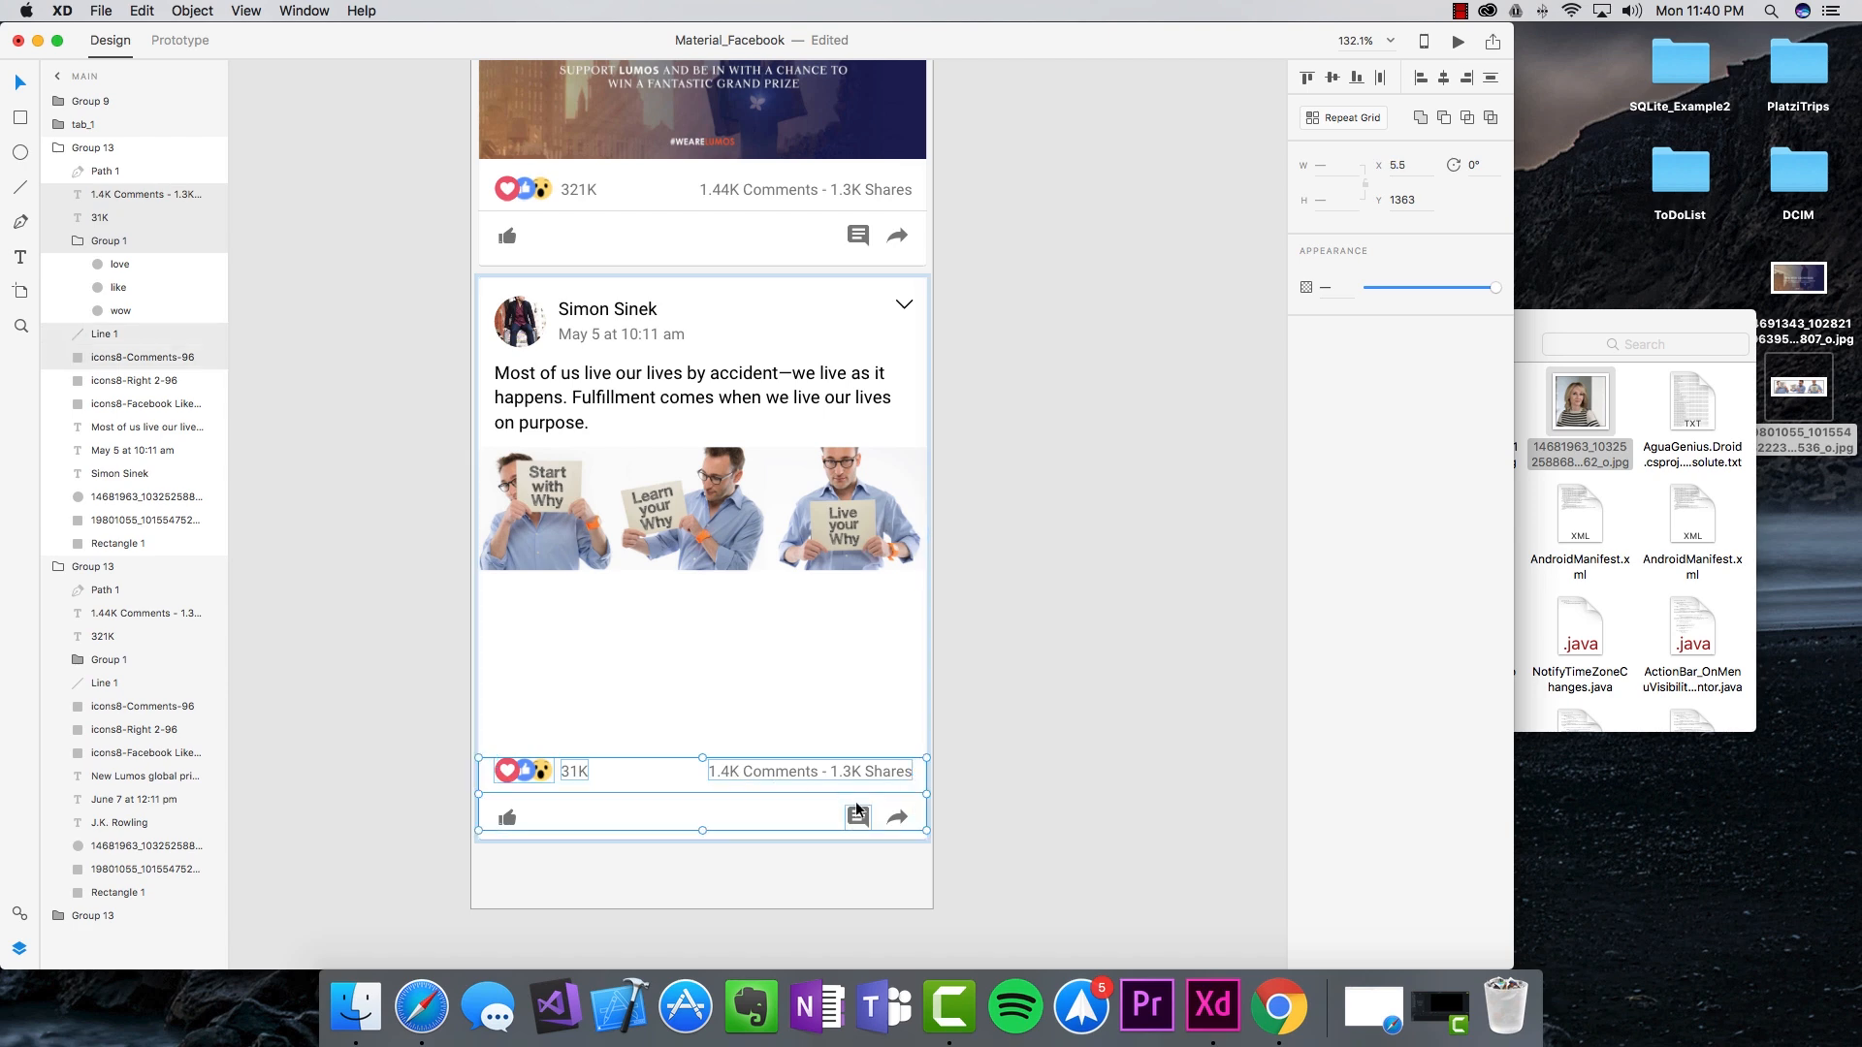
{"action": "left_click", "coordinate": [897, 817], "text": "shift"}
{"action": "left_click", "coordinate": [506, 817], "text": "shift"}
{"action": "left_click_drag", "start_coordinate": [526, 775], "coordinate": [537, 601]}
{"action": "left_click", "coordinate": [697, 755]}
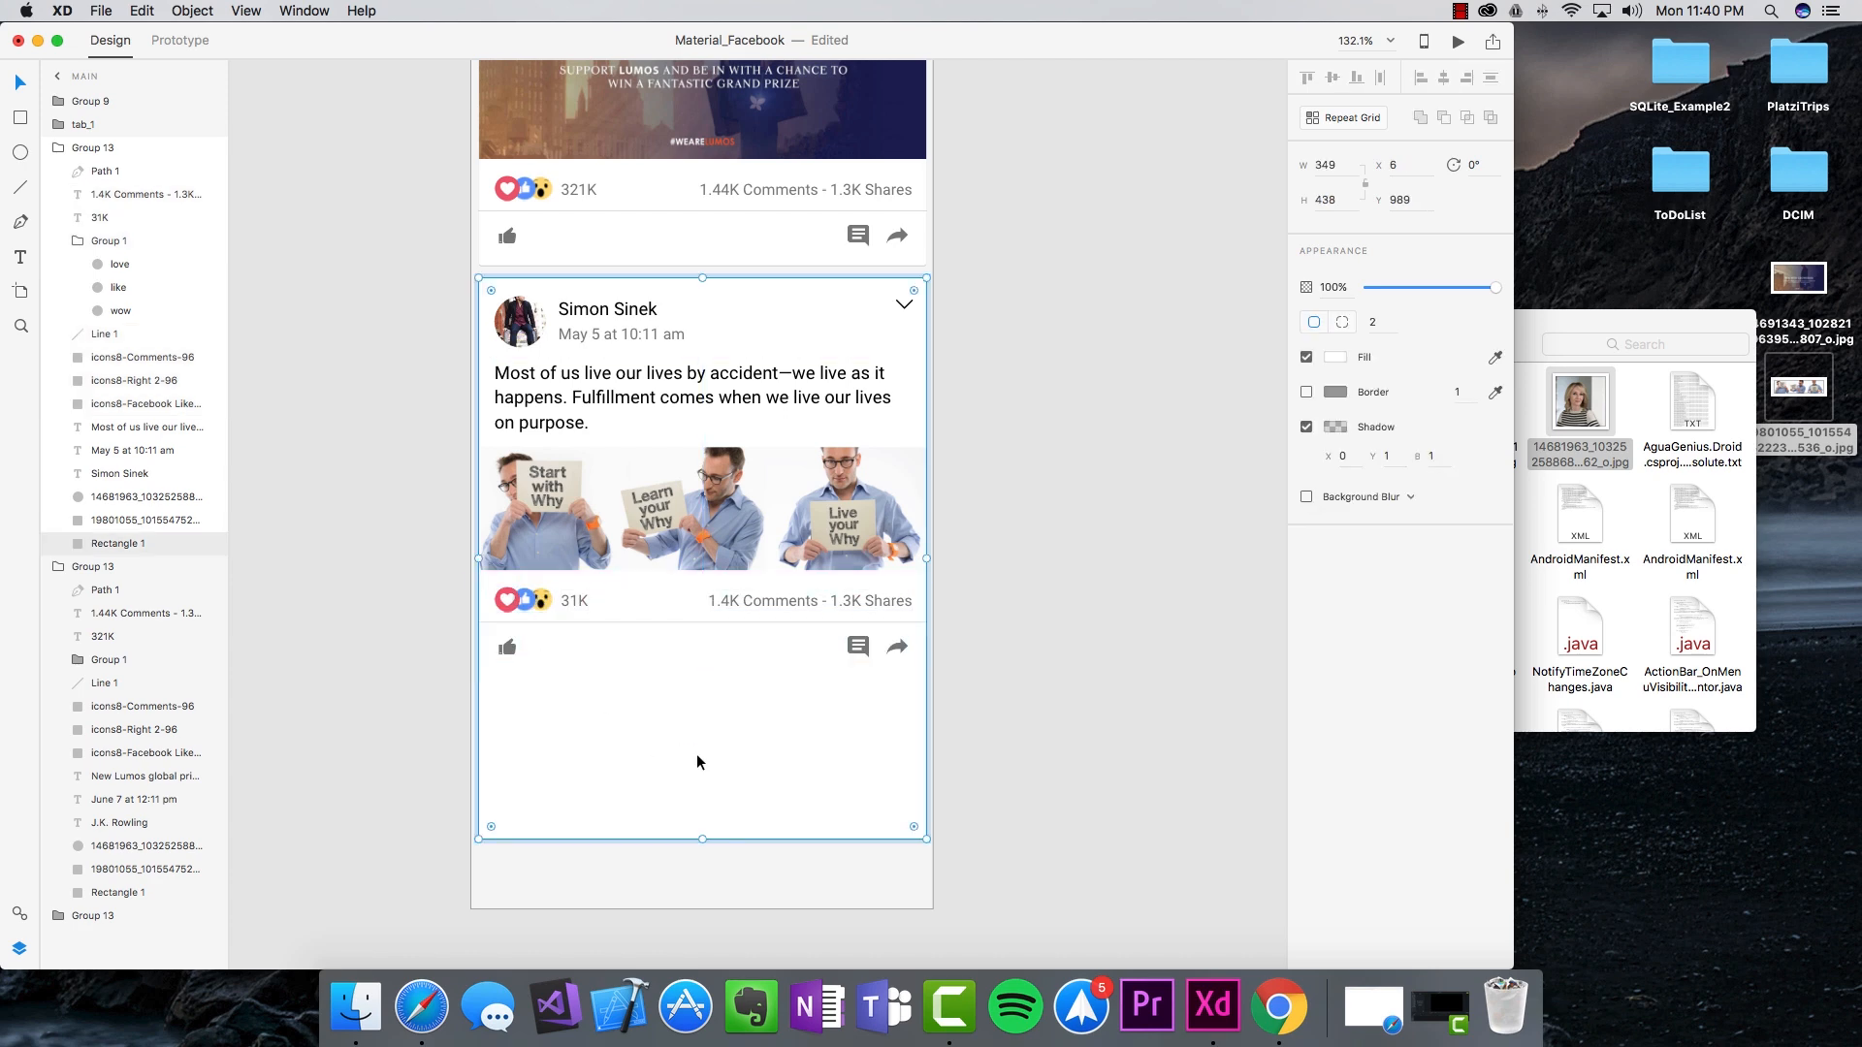
Step: Shorten the third card's background rectangle to 308 px tall
{"action": "left_click_drag", "start_coordinate": [704, 840], "coordinate": [702, 672]}
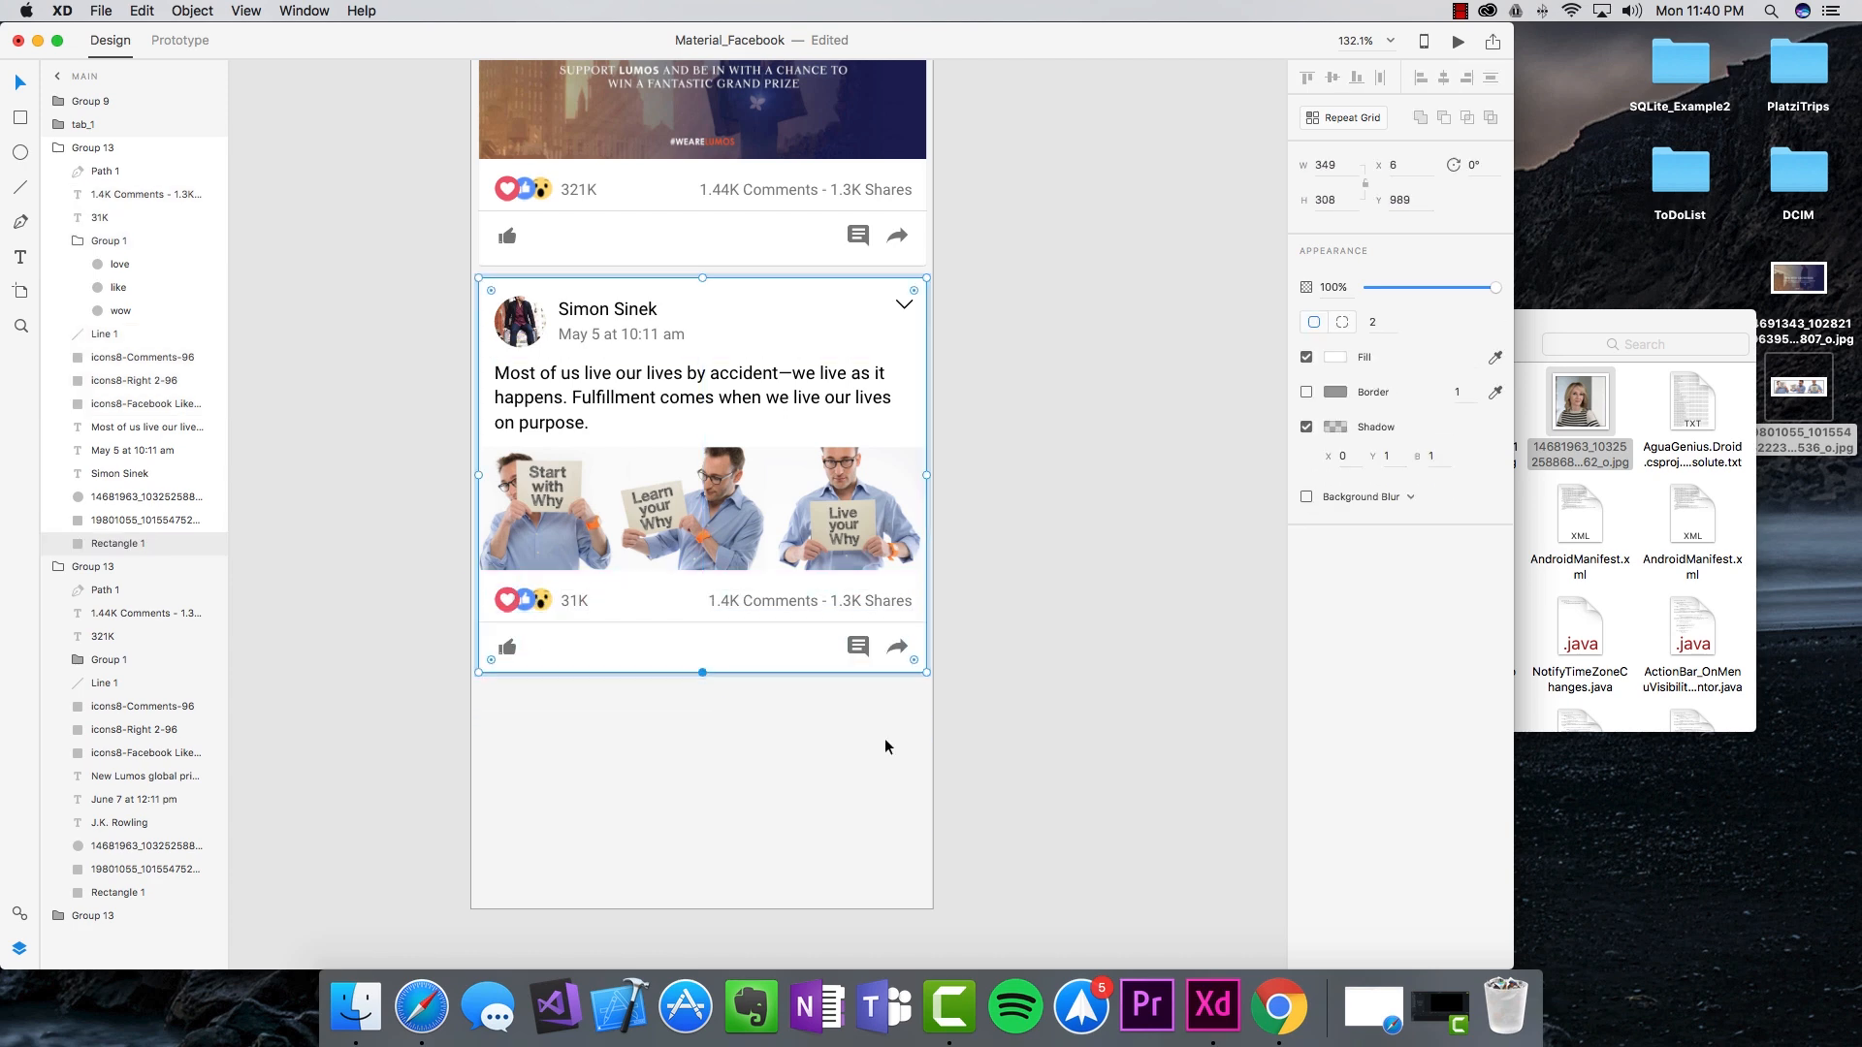
{"action": "left_click", "coordinate": [1014, 769]}
{"action": "scroll", "coordinate": [1013, 773], "scroll_direction": "up", "scroll_amount": 10}
{"action": "scroll", "coordinate": [1012, 764], "scroll_direction": "up", "scroll_amount": 8}
{"action": "left_click", "coordinate": [482, 301]}
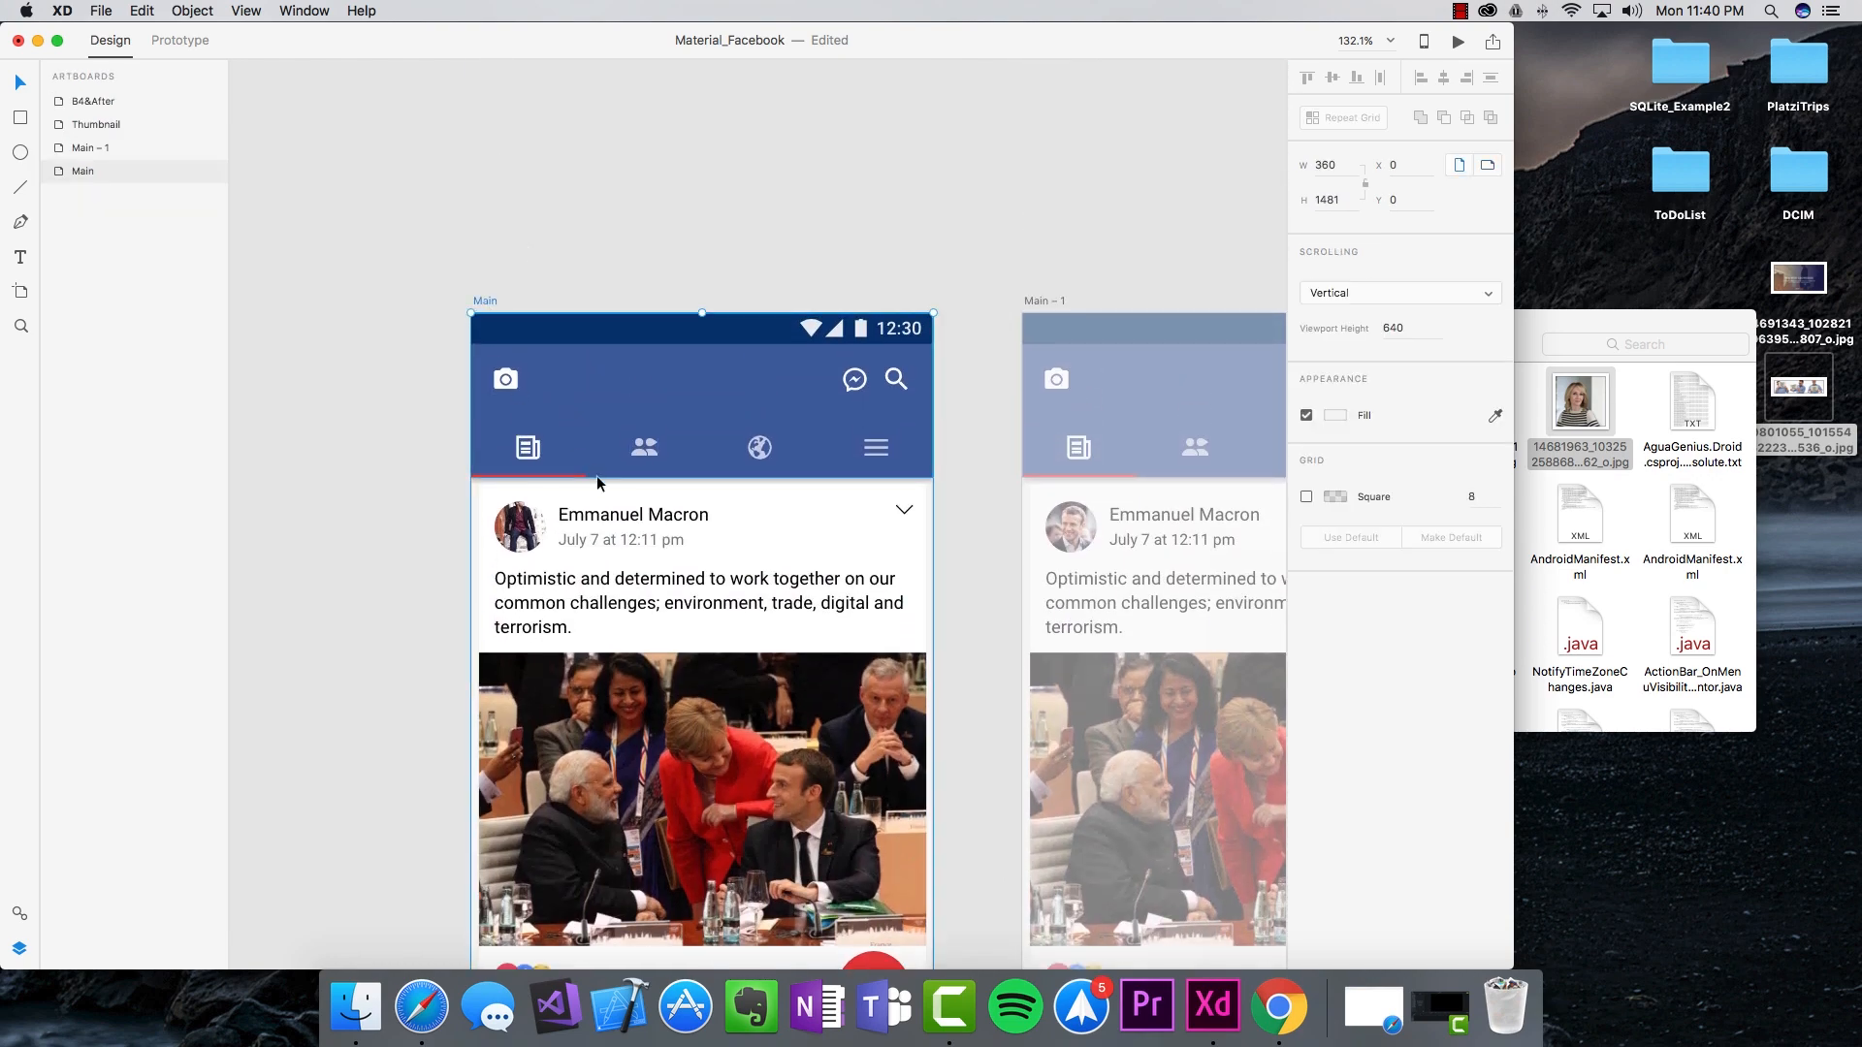
Step: Drag the Main artboard's bottom edge up to end just below the last post
{"action": "scroll", "coordinate": [597, 476], "scroll_direction": "down", "scroll_amount": 15}
{"action": "left_click_drag", "start_coordinate": [703, 834], "coordinate": [695, 619]}
{"action": "left_click", "coordinate": [900, 759]}
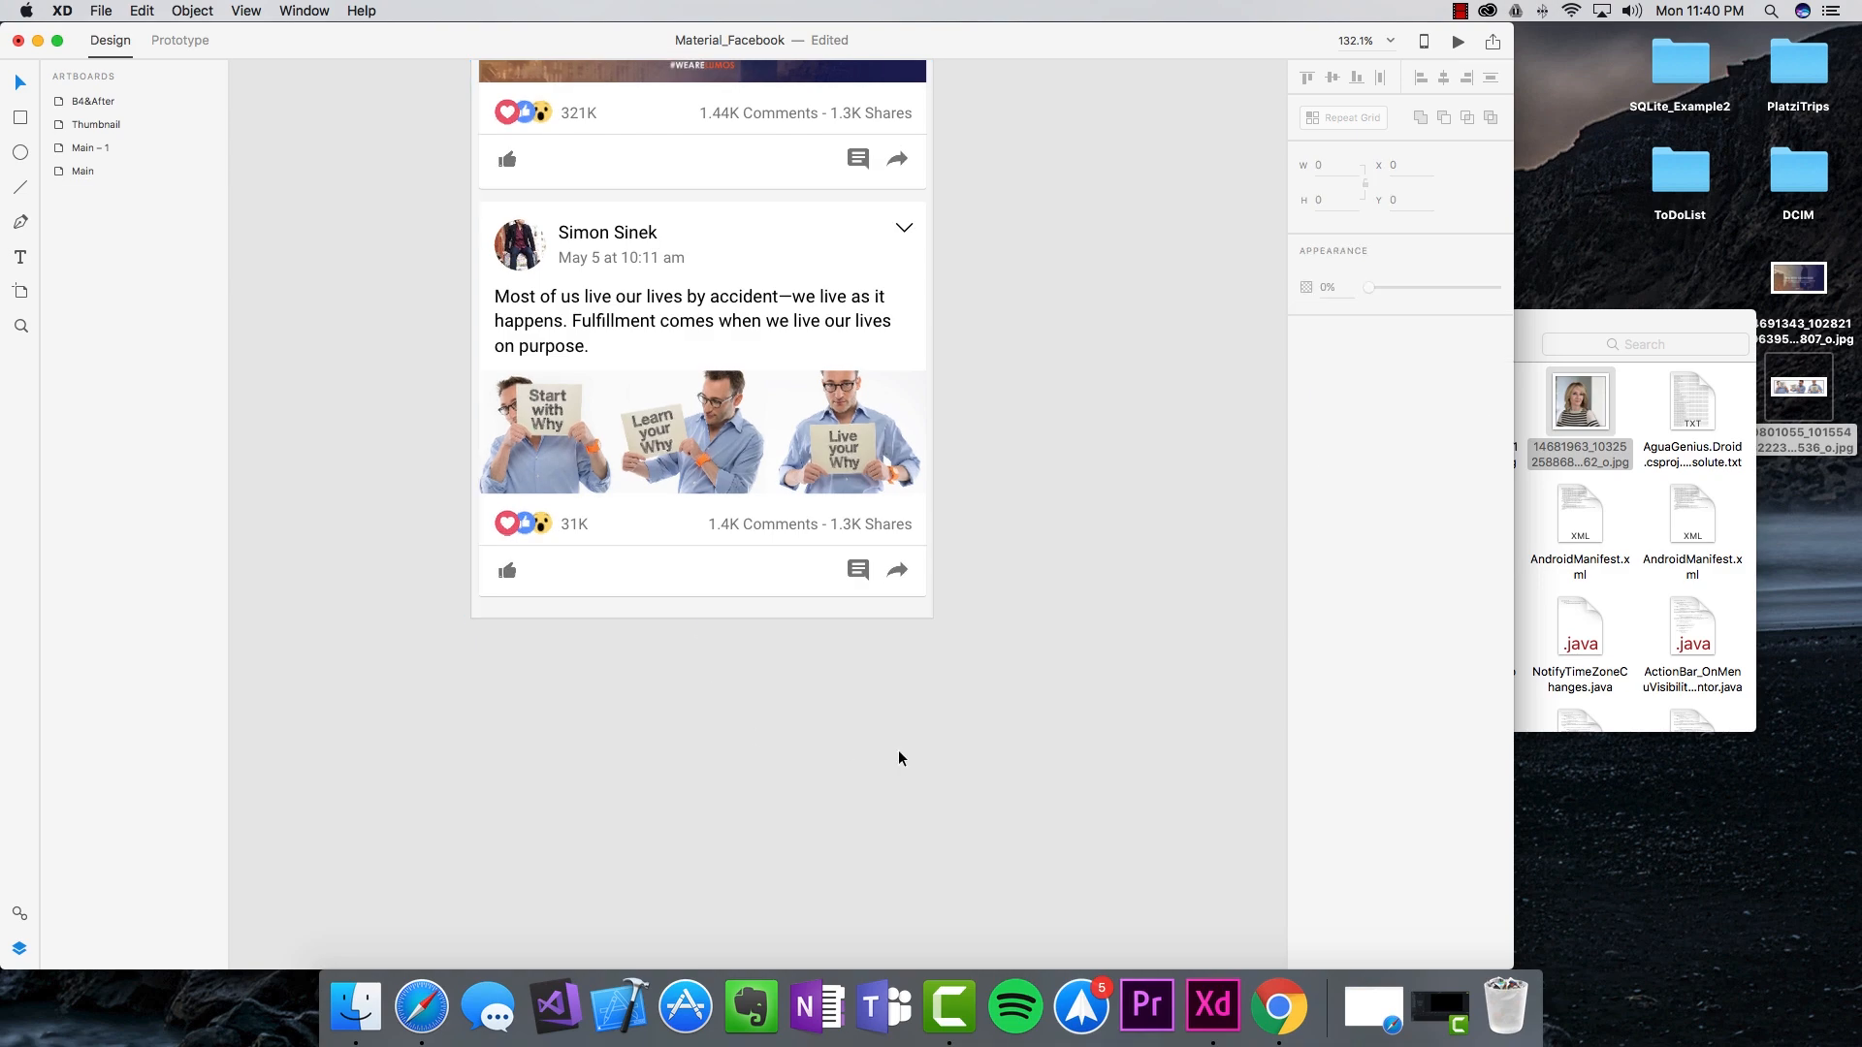
{"action": "scroll", "coordinate": [894, 737], "scroll_direction": "up", "scroll_amount": 10}
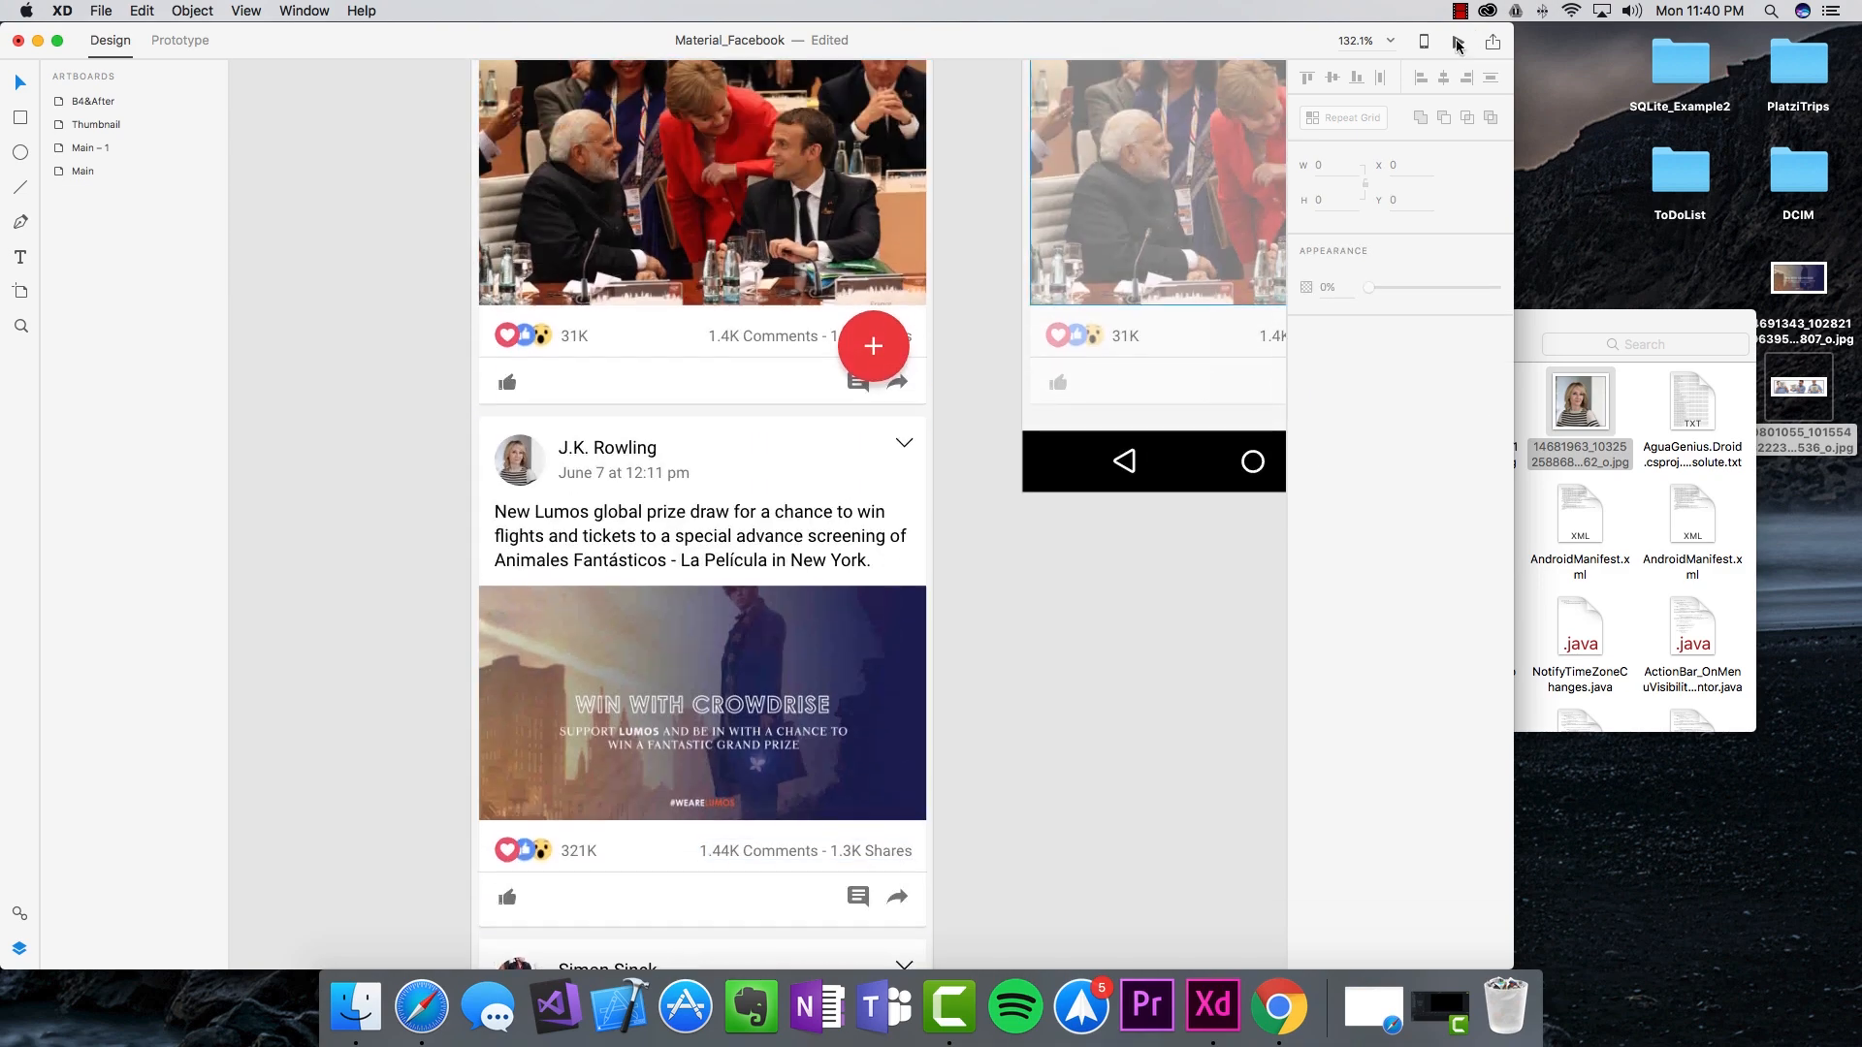
Step: Preview the feed and scroll through the edited posts
{"action": "left_click", "coordinate": [1459, 45]}
{"action": "scroll", "coordinate": [666, 455], "scroll_direction": "down", "scroll_amount": 1}
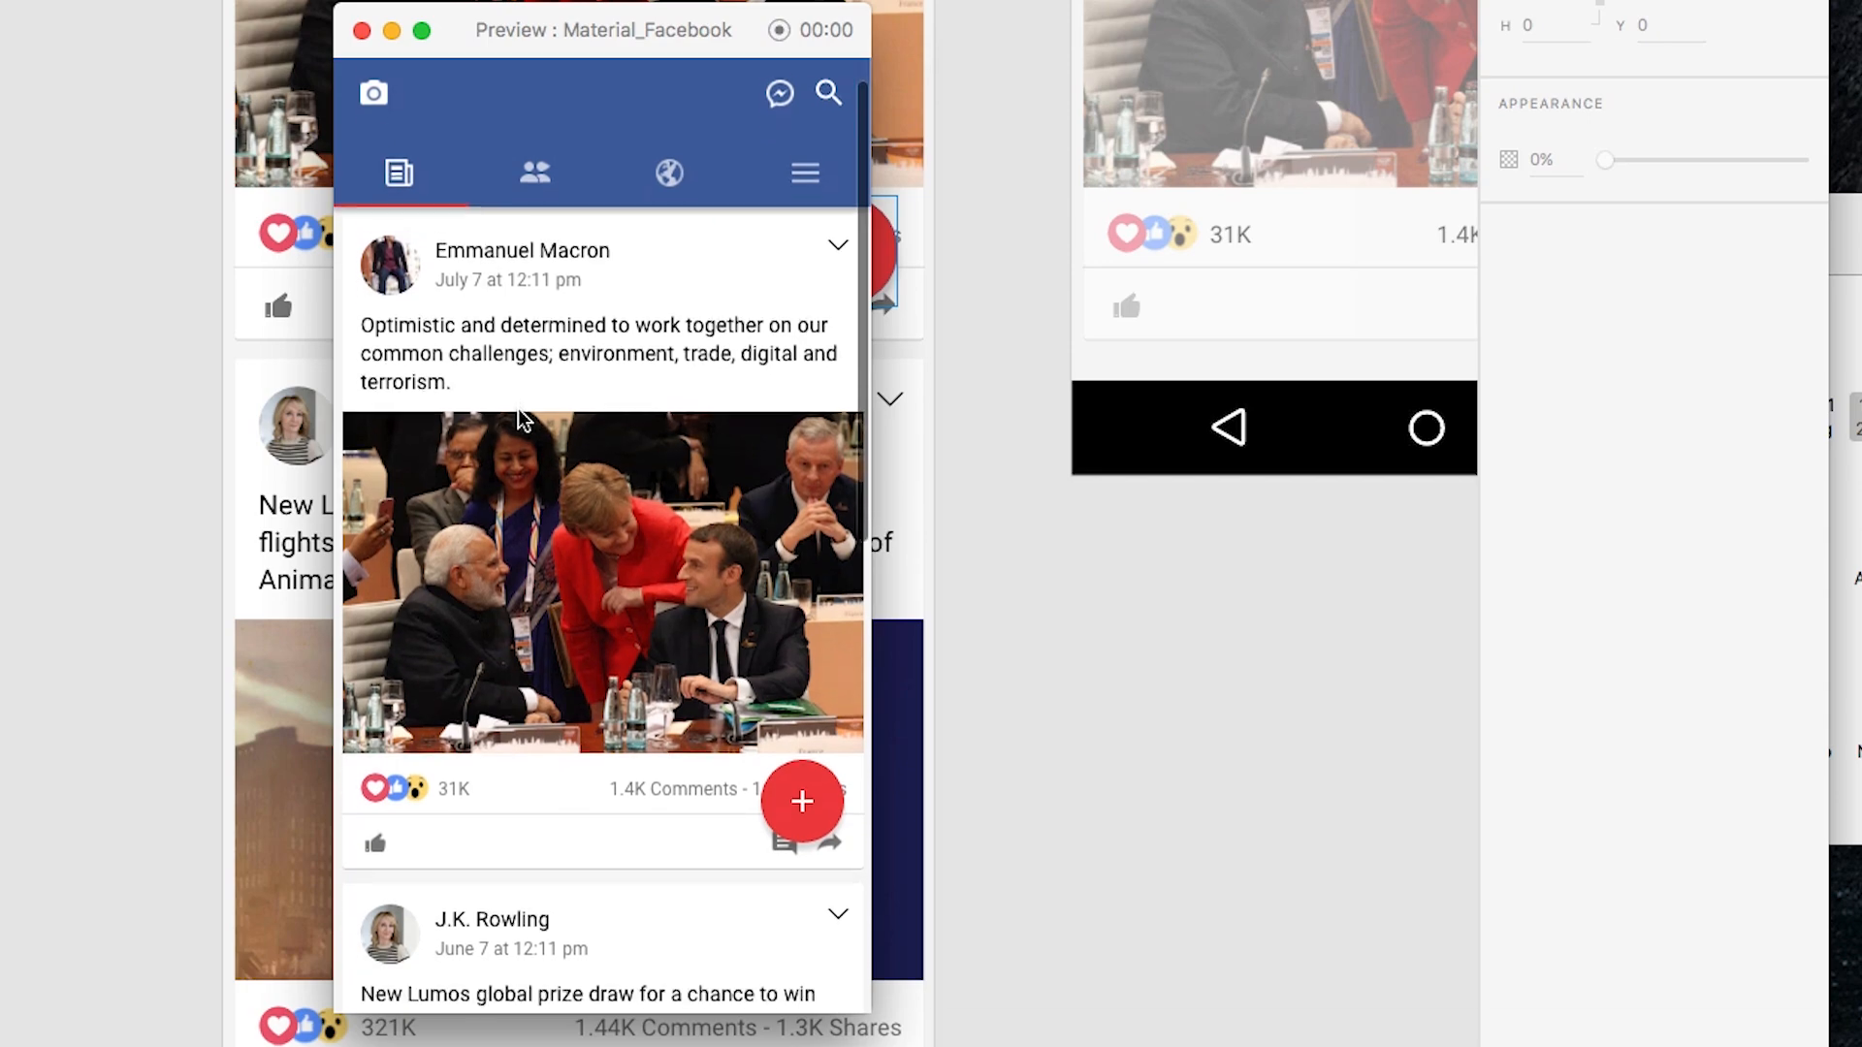
{"action": "scroll", "coordinate": [522, 419], "scroll_direction": "down", "scroll_amount": 5}
{"action": "scroll", "coordinate": [522, 419], "scroll_direction": "down", "scroll_amount": 4}
{"action": "scroll", "coordinate": [522, 419], "scroll_direction": "up", "scroll_amount": 10}
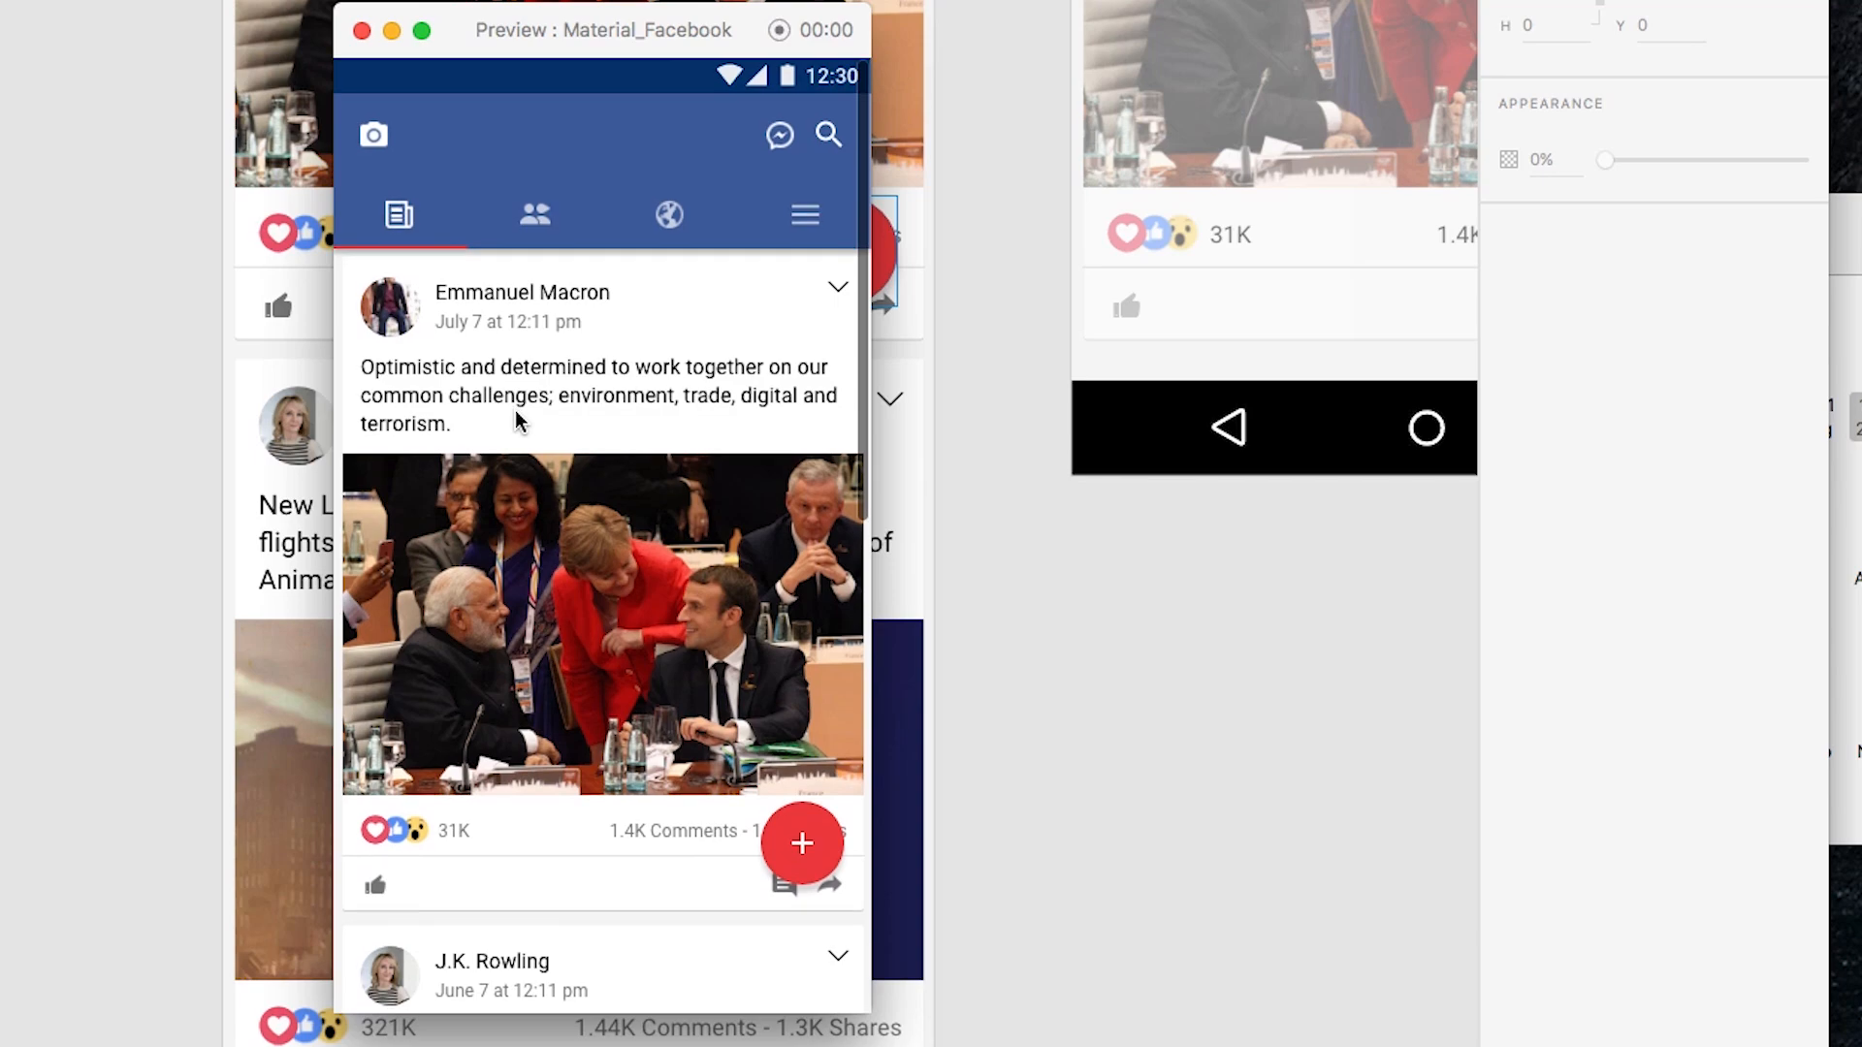